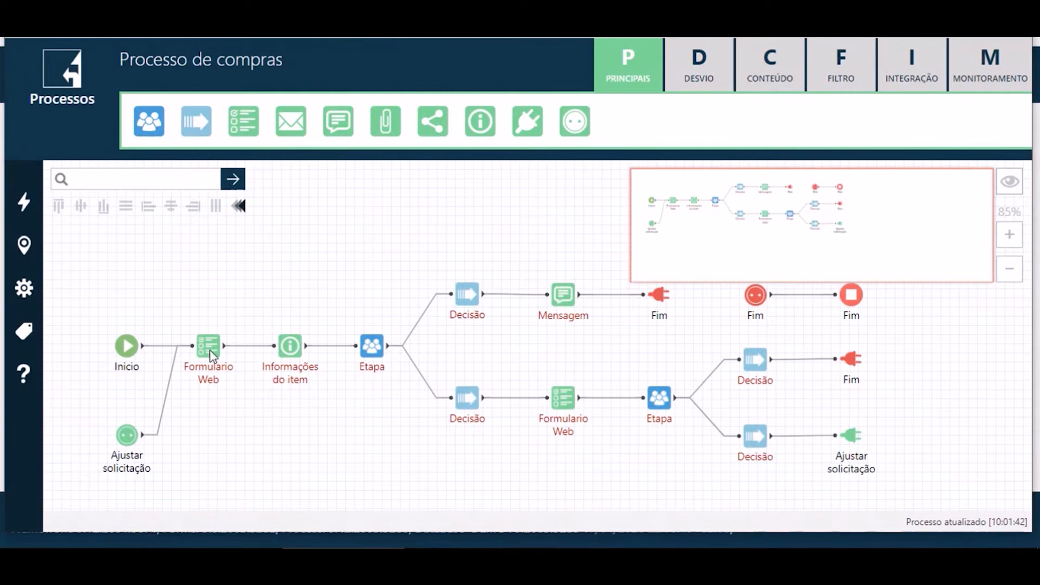
Review the Inicio element's group settings and its process SLA deadlines, and close its configuration
{"action": "double_click", "coordinate": [130, 346]}
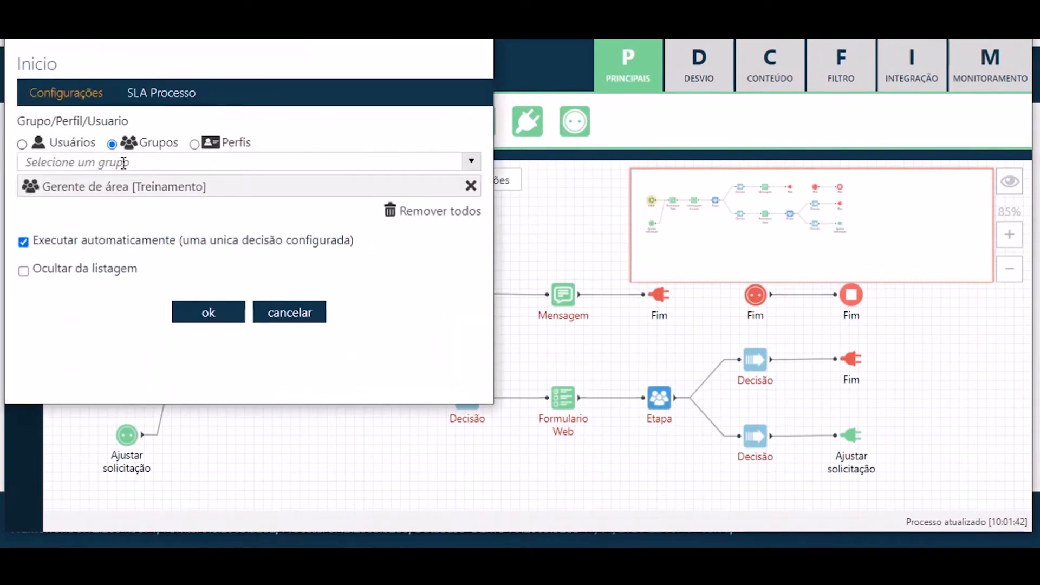
{"action": "left_click", "coordinate": [142, 97]}
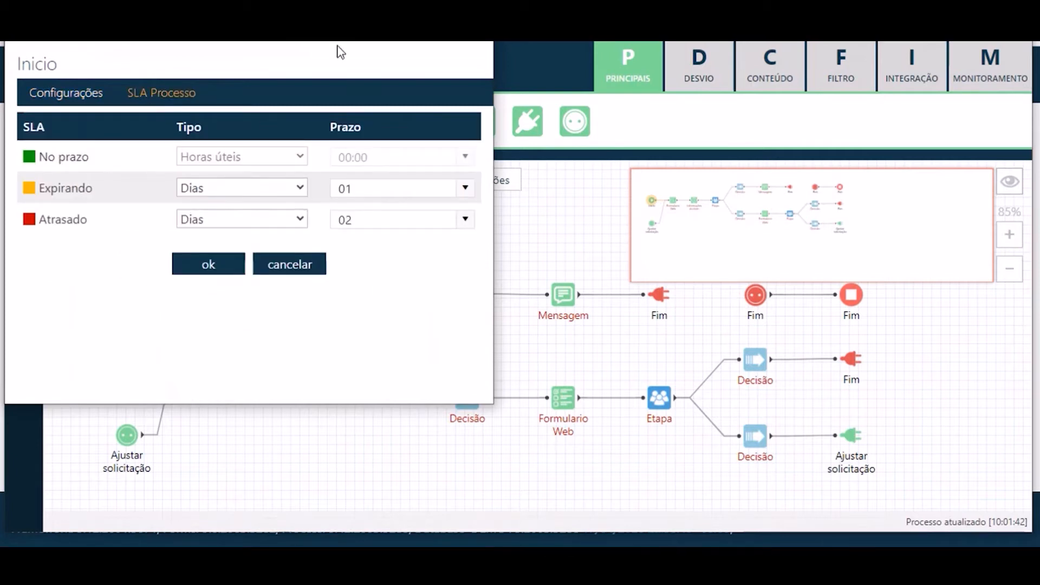
{"action": "left_click", "coordinate": [477, 25]}
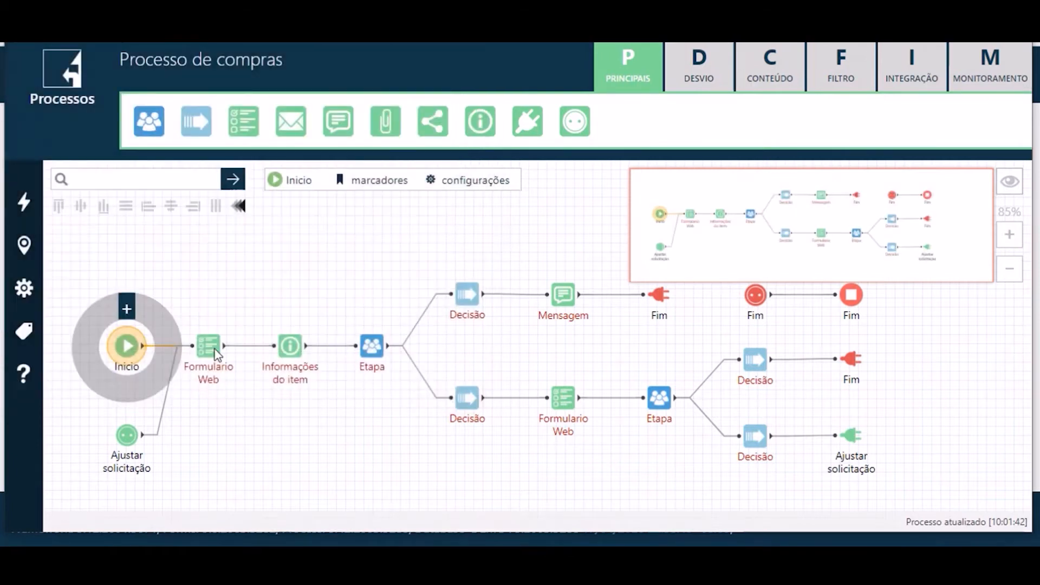
Open the configuration of the Formulario Web element after Inicio and start creating a new form for it
{"action": "double_click", "coordinate": [218, 355]}
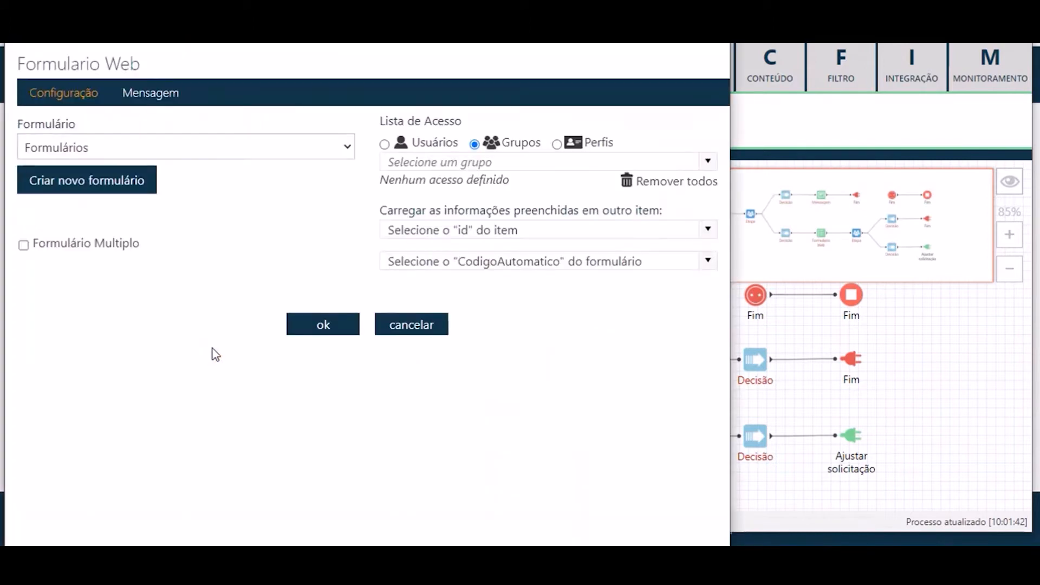
{"action": "left_click", "coordinate": [159, 154]}
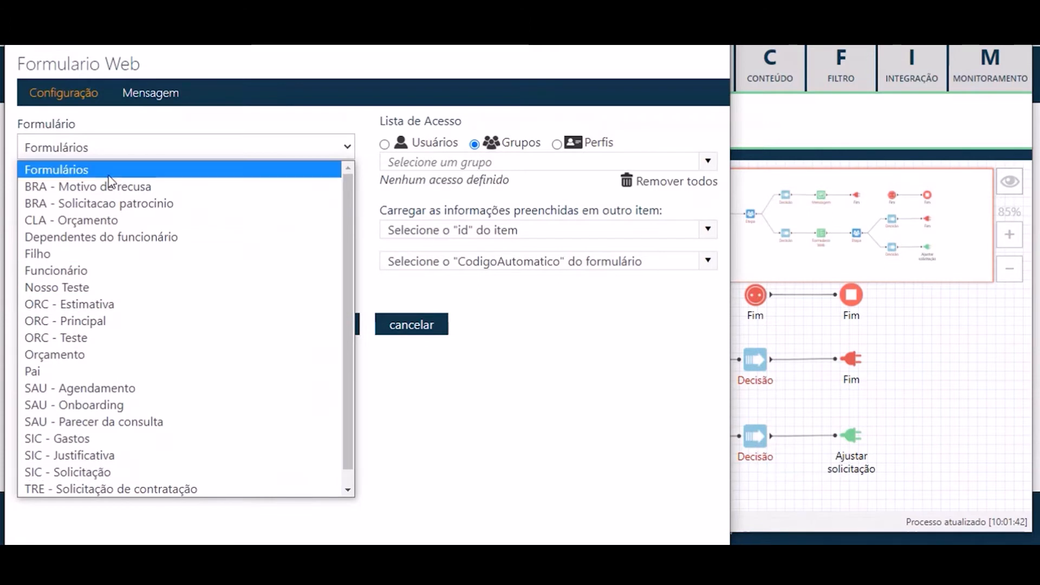
{"action": "left_click", "coordinate": [447, 457]}
{"action": "left_click", "coordinate": [49, 184]}
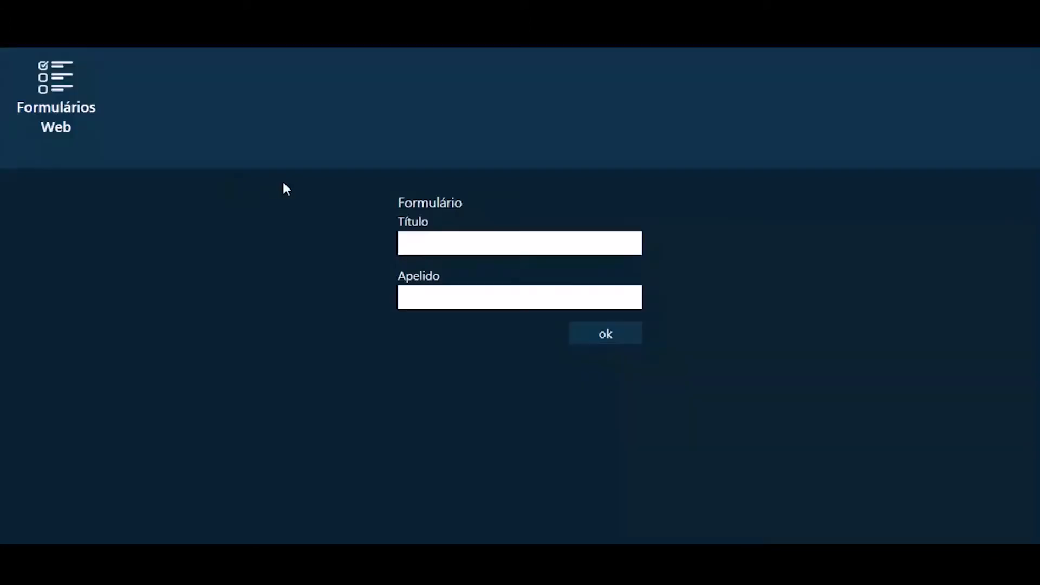
Enter "TREI - Solicitação de compra" as the new form's title
{"action": "left_click", "coordinate": [417, 244]}
{"action": "type", "text": "TREI"}
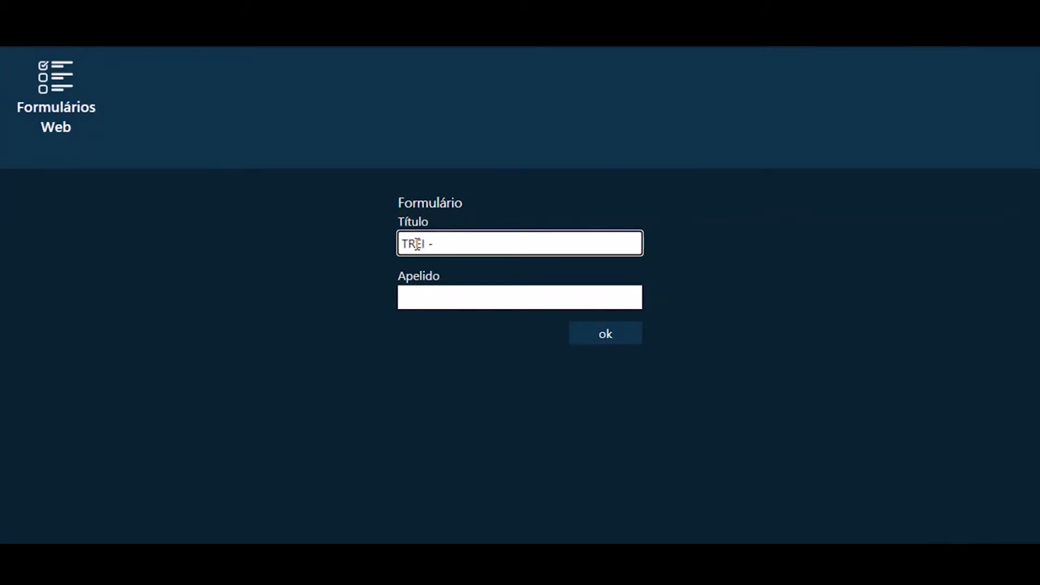
{"action": "type", "text": " - Solicit"}
{"action": "type", "text": "tac"}
{"action": "type", "text": "ção de comp"}
{"action": "type", "text": "ra"}
Set the new form's nickname (Apelido) to TREISolicitacaoCompra
{"action": "left_click", "coordinate": [466, 298]}
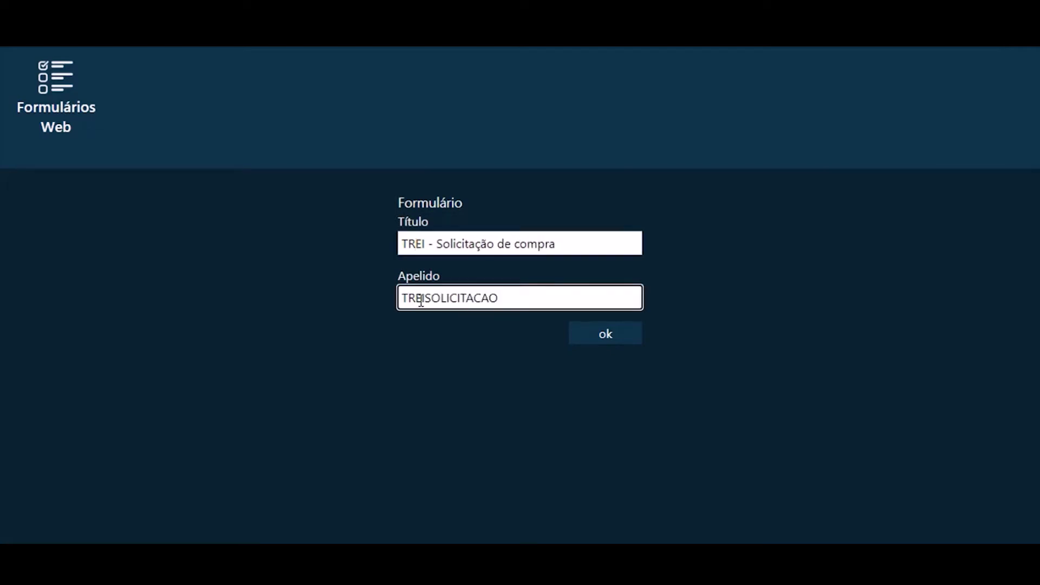
{"action": "left_click_drag", "start_coordinate": [424, 298], "coordinate": [590, 296]}
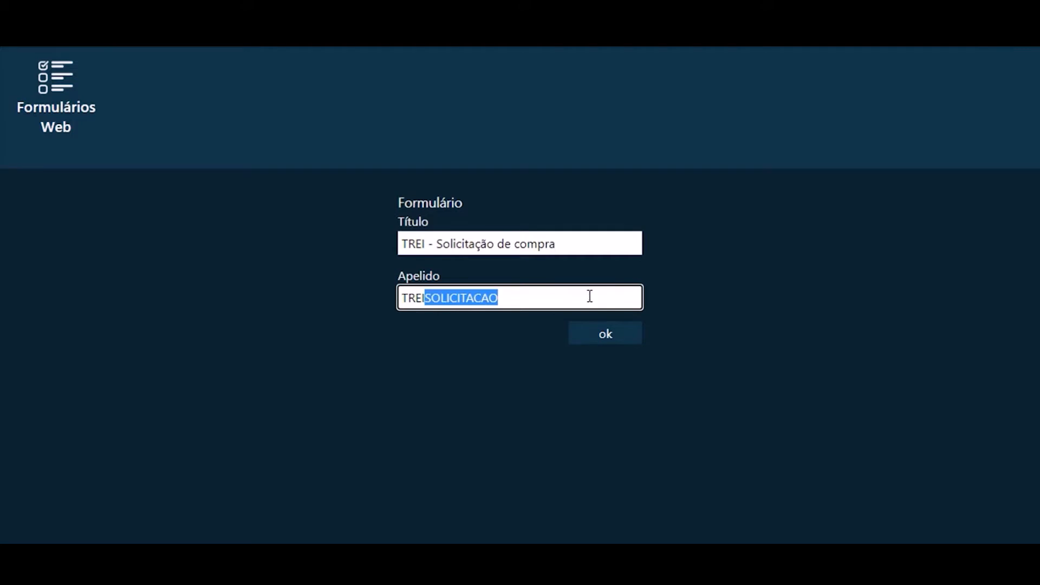
{"action": "type", "text": "Solici"}
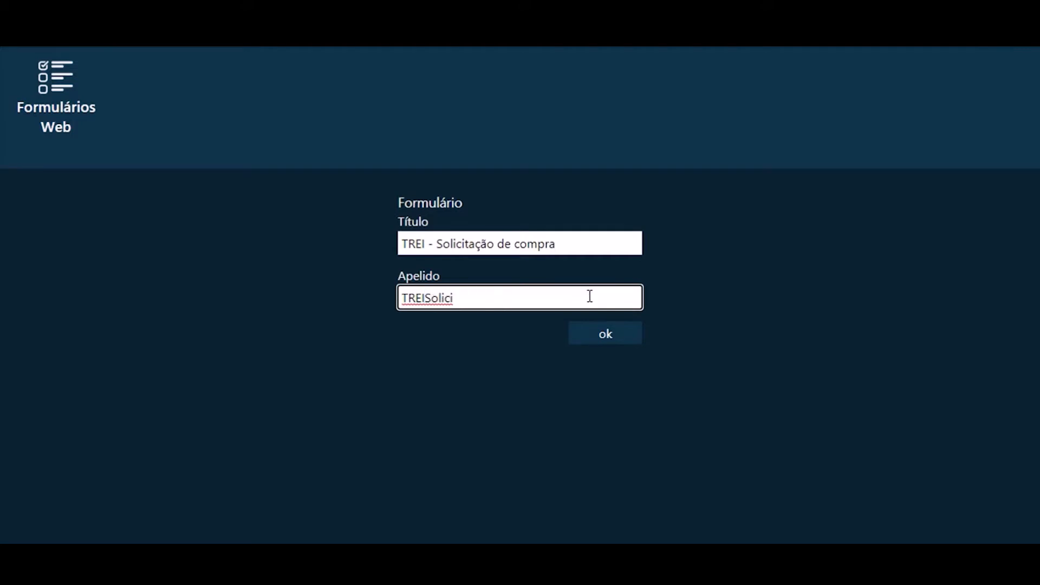
{"action": "type", "text": "tacaoCompra"}
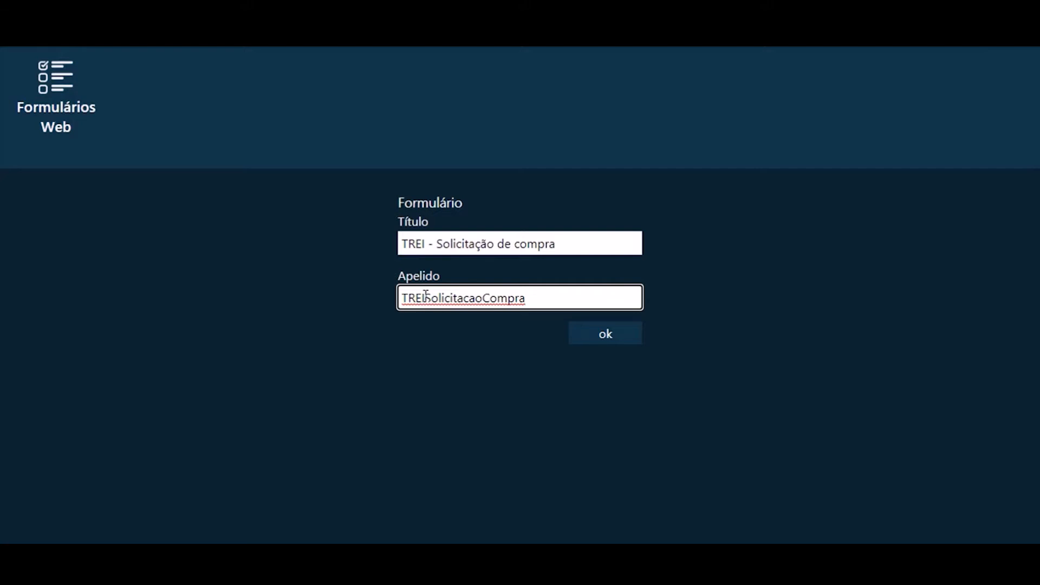
Compare the TREI prefix and the descriptive part of the form's title with those in its nickname
{"action": "left_click_drag", "start_coordinate": [426, 245], "coordinate": [401, 246]}
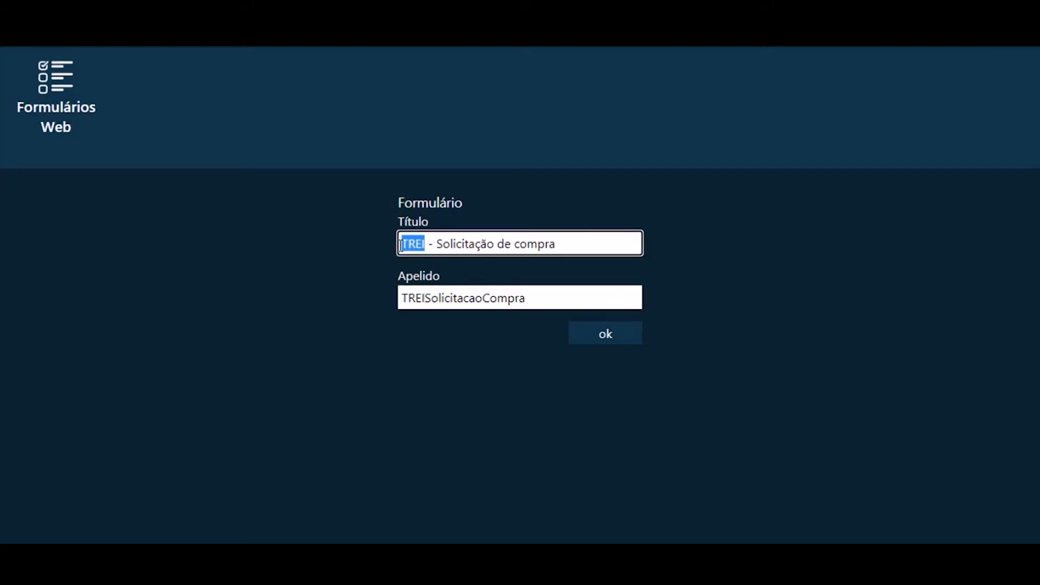
{"action": "left_click", "coordinate": [426, 298]}
{"action": "left_click_drag", "start_coordinate": [425, 297], "coordinate": [401, 299]}
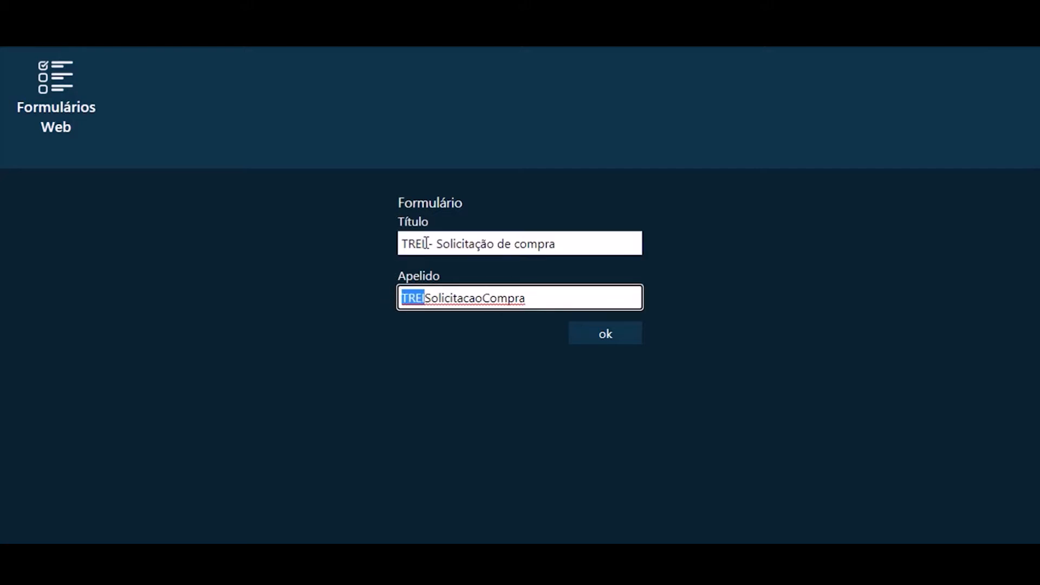
{"action": "left_click_drag", "start_coordinate": [426, 244], "coordinate": [402, 244]}
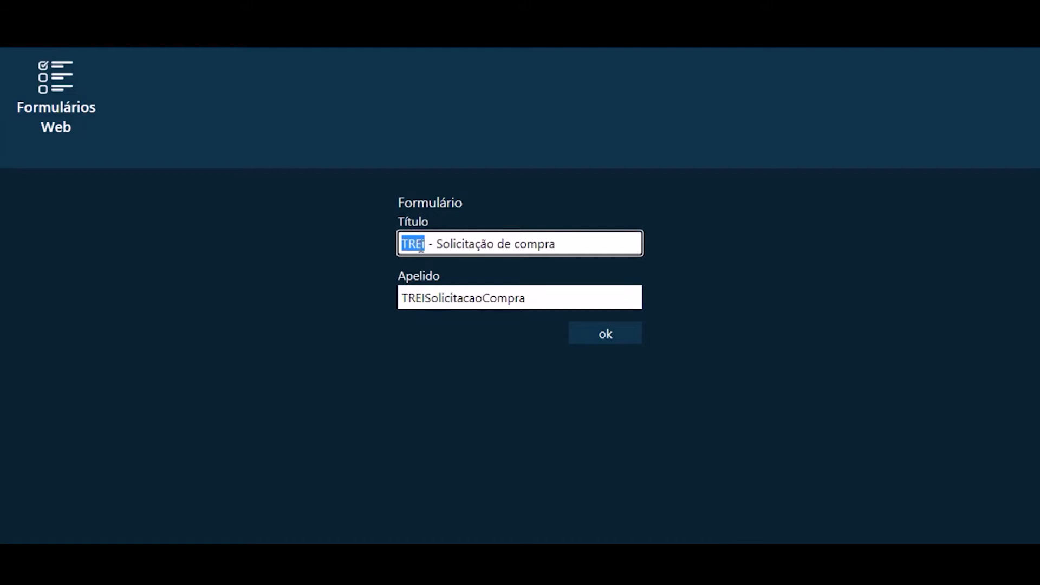
{"action": "left_click", "coordinate": [427, 244]}
{"action": "left_click_drag", "start_coordinate": [427, 244], "coordinate": [399, 244]}
{"action": "left_click_drag", "start_coordinate": [427, 298], "coordinate": [400, 298]}
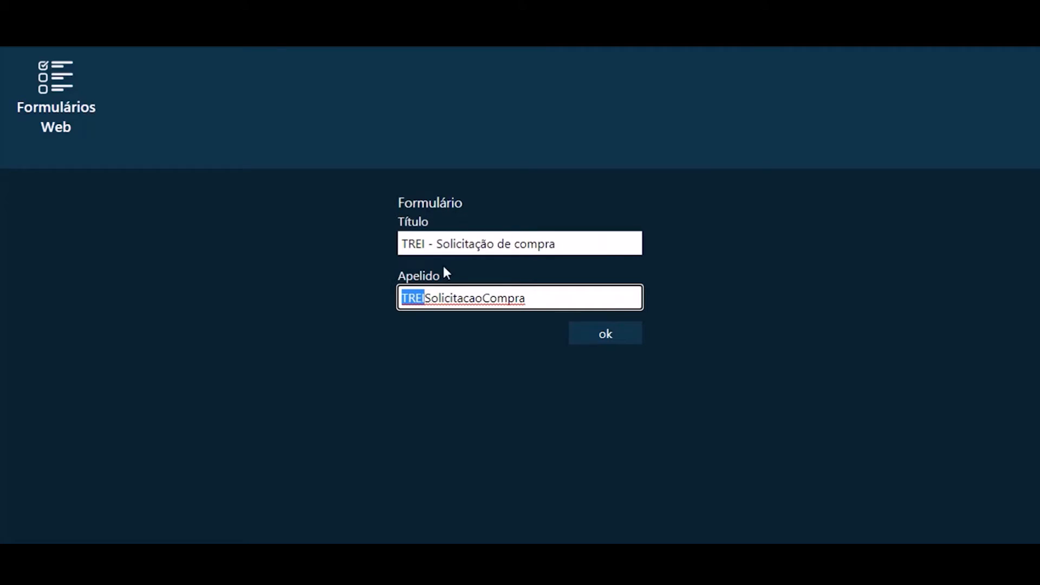
{"action": "left_click_drag", "start_coordinate": [437, 244], "coordinate": [579, 244]}
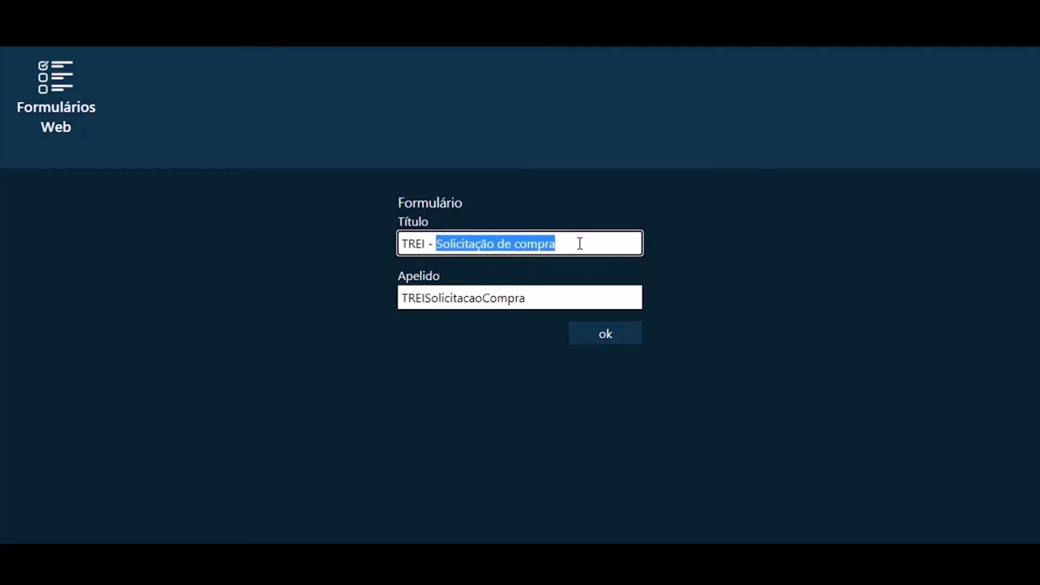
{"action": "left_click", "coordinate": [430, 299]}
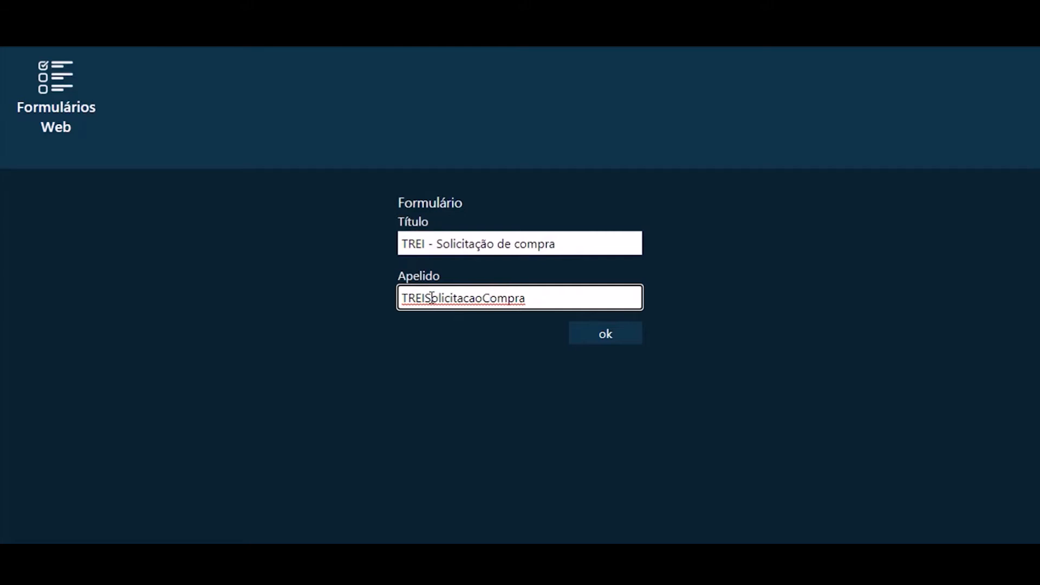
{"action": "left_click", "coordinate": [490, 297]}
{"action": "left_click_drag", "start_coordinate": [401, 298], "coordinate": [542, 295]}
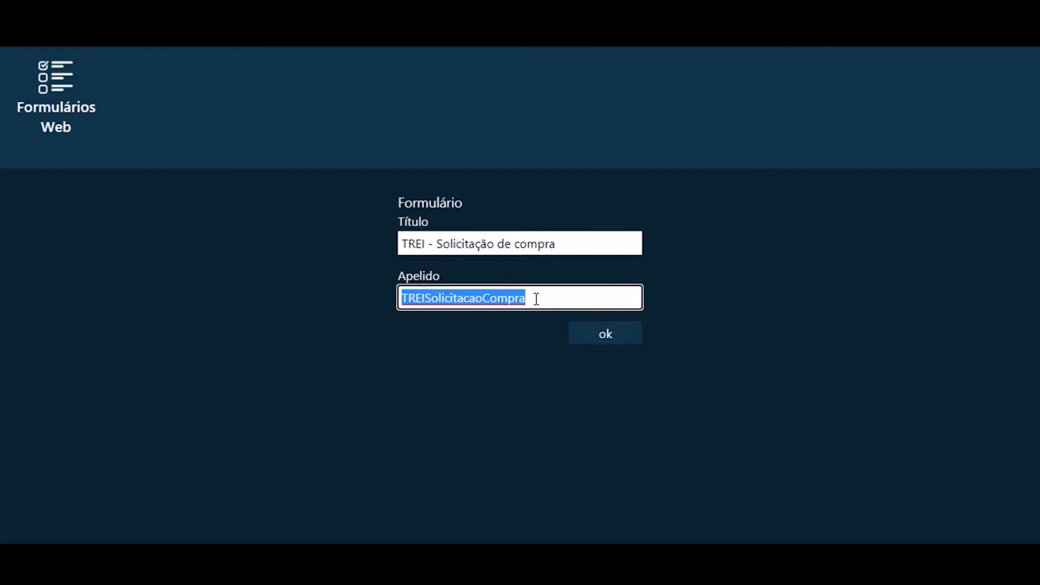
Create the form with the entered title and nickname
{"action": "left_click", "coordinate": [614, 344]}
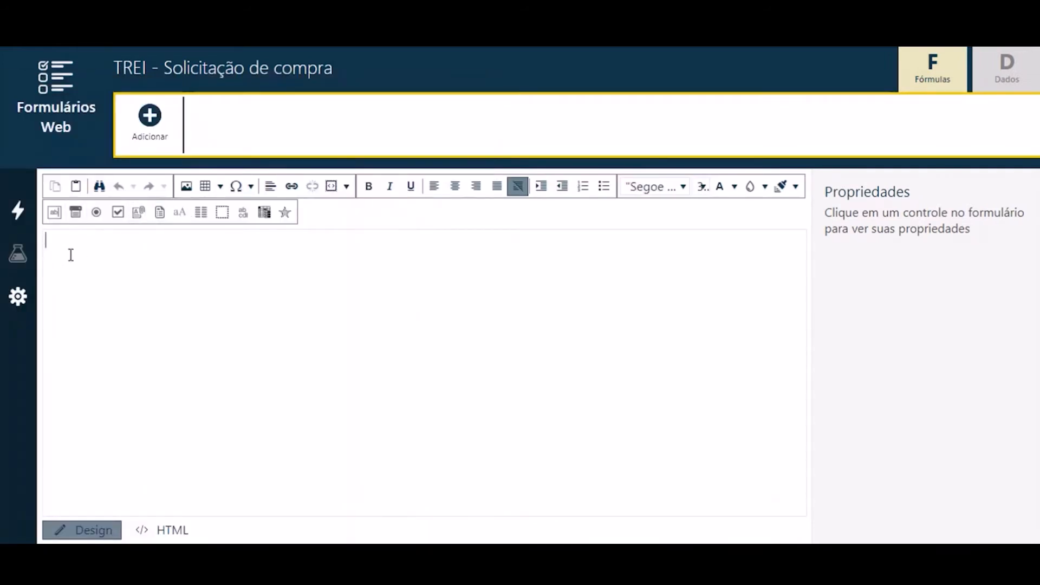
Open GabaritoFormulário.txt from the Delivery folder inside the Zuri desktop folder and copy all of its HTML code
{"action": "key", "text": "super+d"}
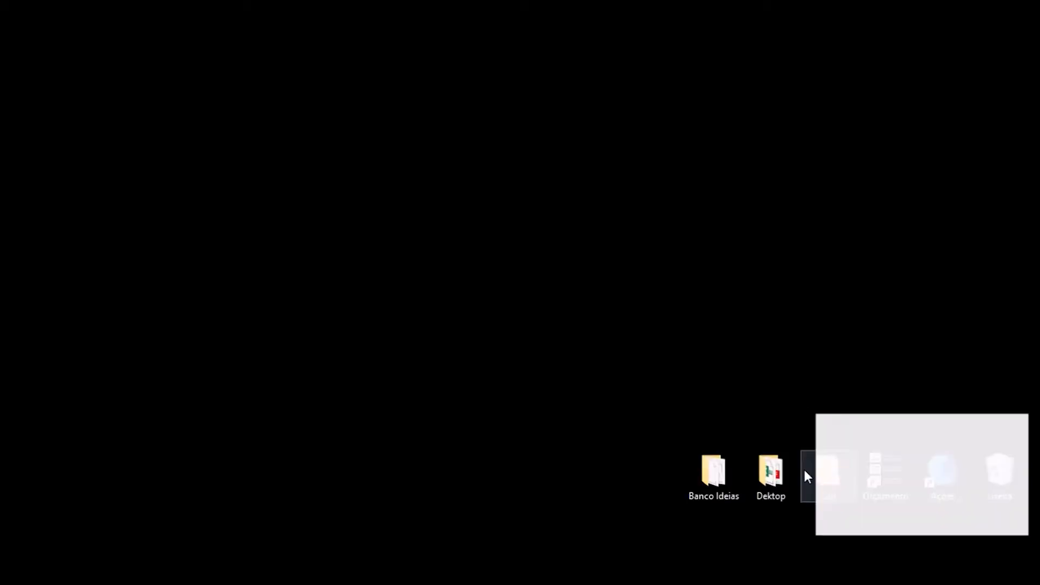
{"action": "left_click", "coordinate": [1010, 430]}
{"action": "double_click", "coordinate": [829, 469]}
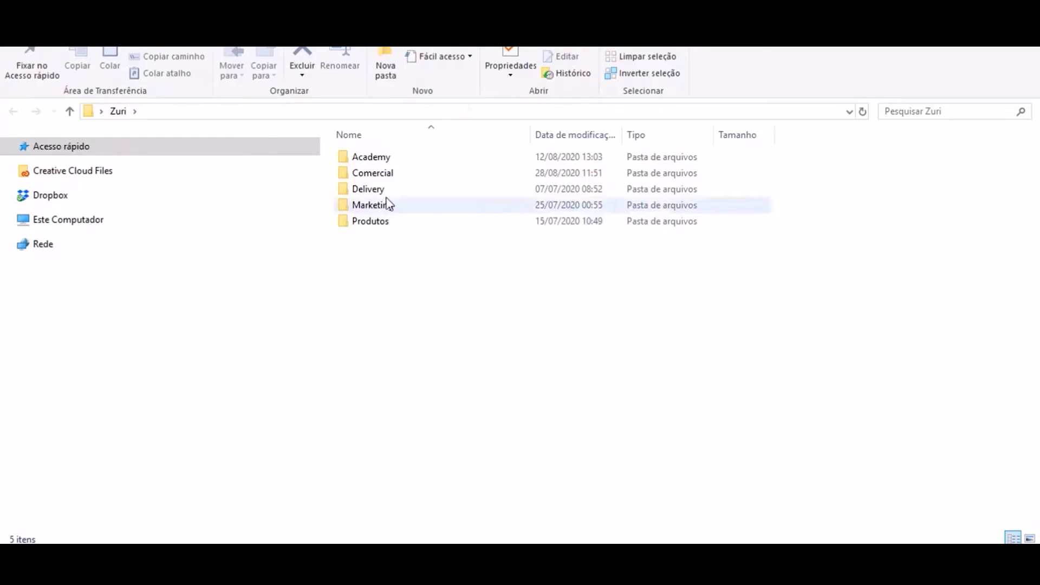
{"action": "left_click", "coordinate": [374, 174]}
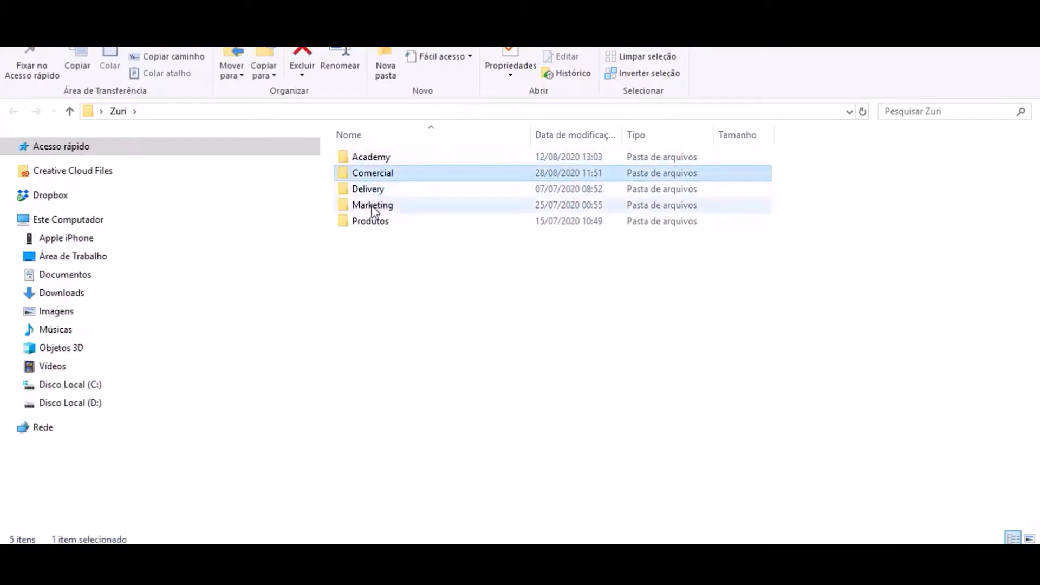
{"action": "double_click", "coordinate": [372, 191]}
{"action": "double_click", "coordinate": [375, 174]}
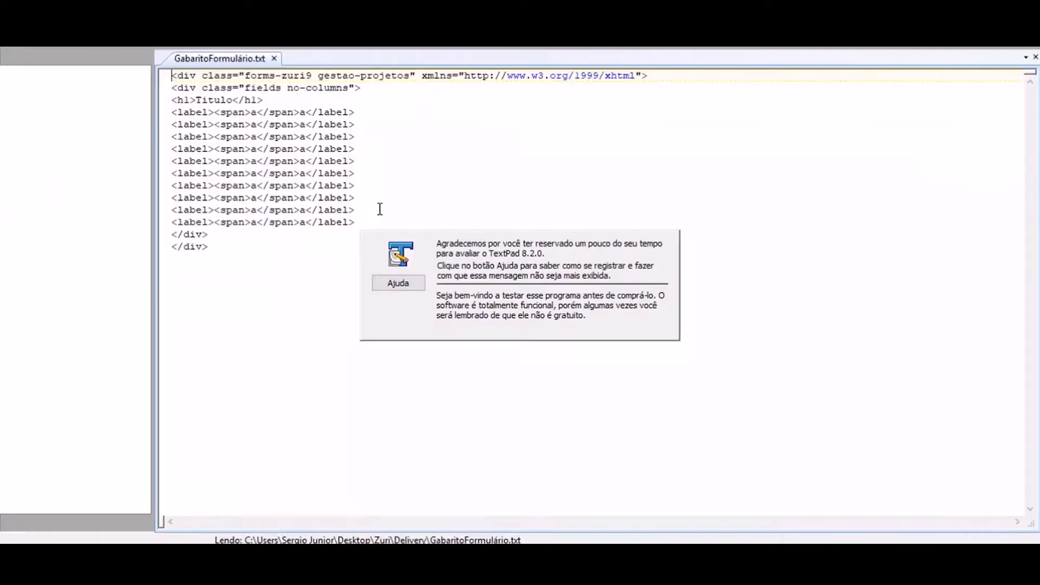
{"action": "left_click_drag", "start_coordinate": [232, 246], "coordinate": [137, 75]}
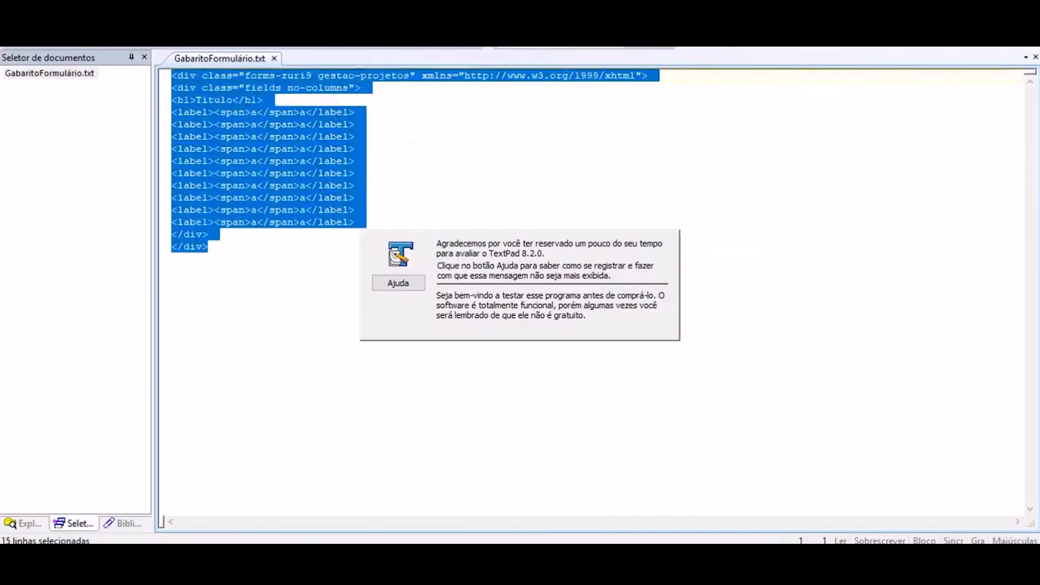
{"action": "left_click", "coordinate": [1022, 11]}
Return to the TREI - Solicitação de compra form editor and paste the copied template into its HTML source
{"action": "left_click", "coordinate": [433, 568]}
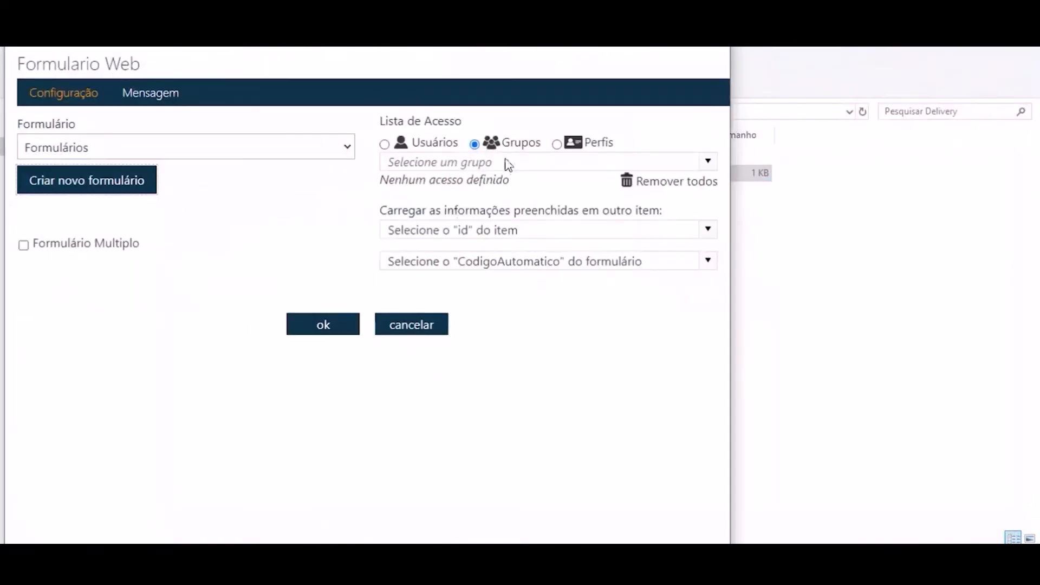
{"action": "key", "text": "super"}
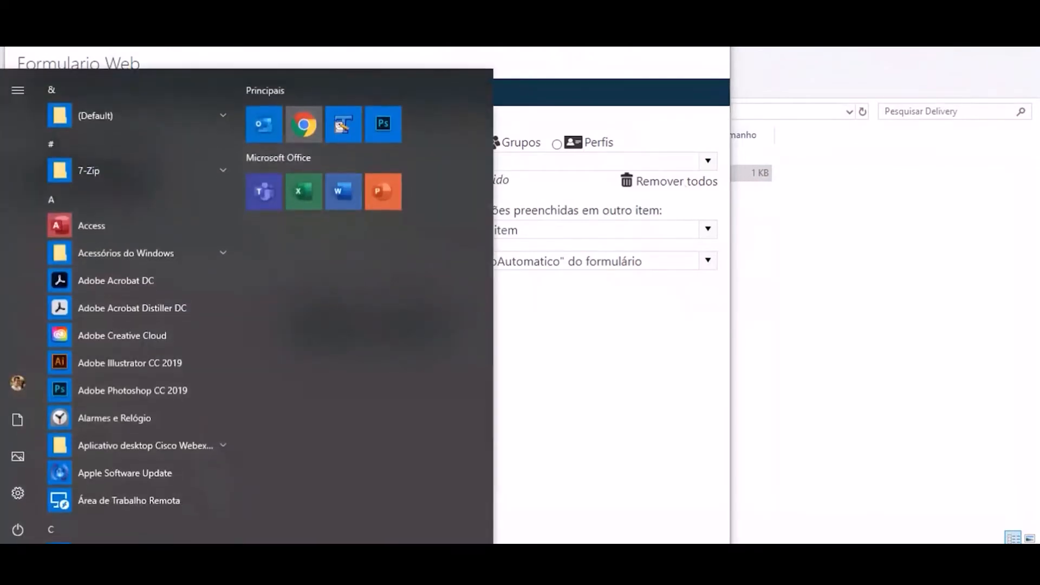
{"action": "key", "text": "super"}
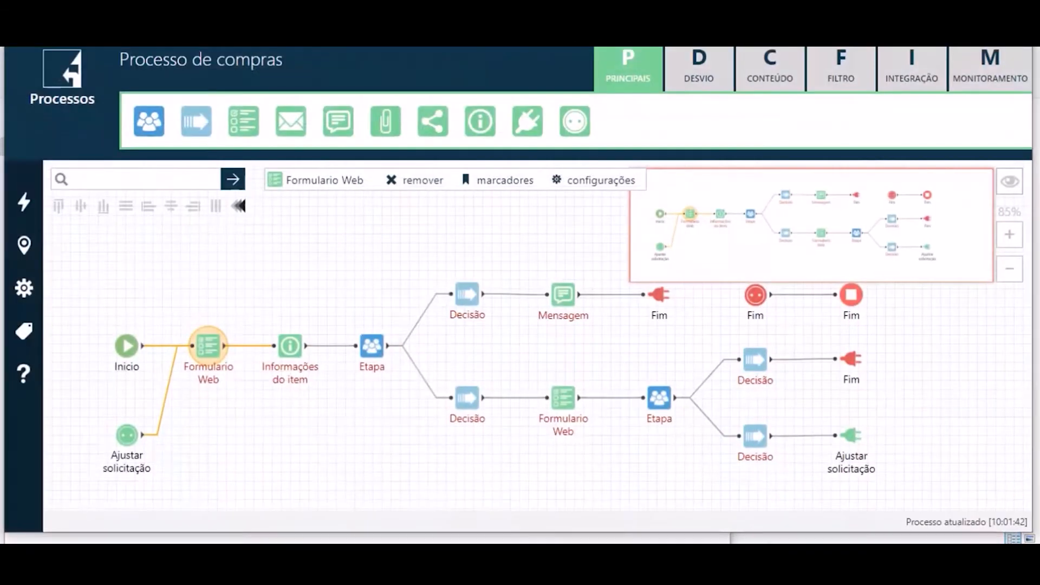
{"action": "key", "text": "super"}
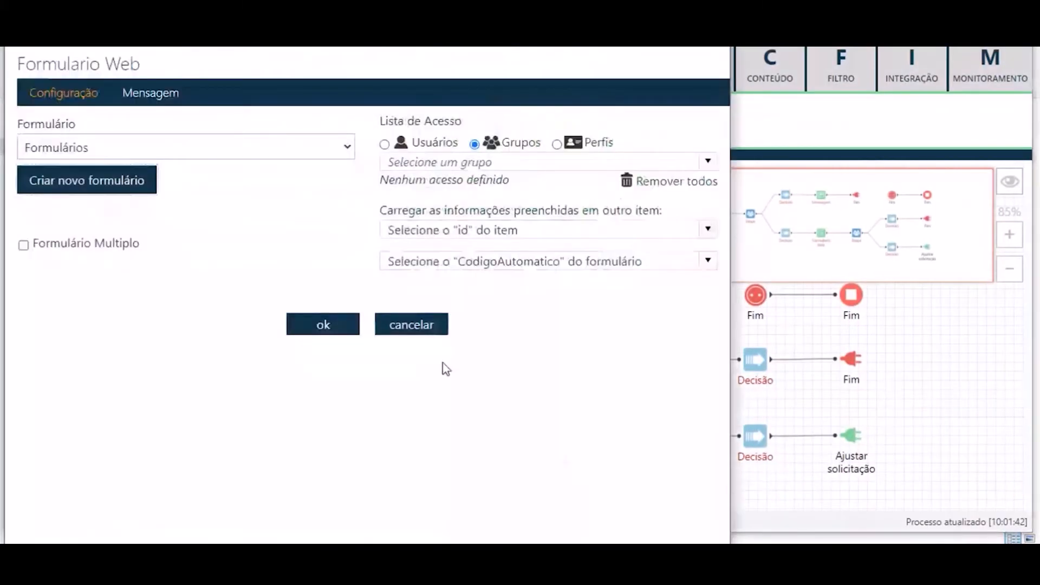
{"action": "key", "text": "super"}
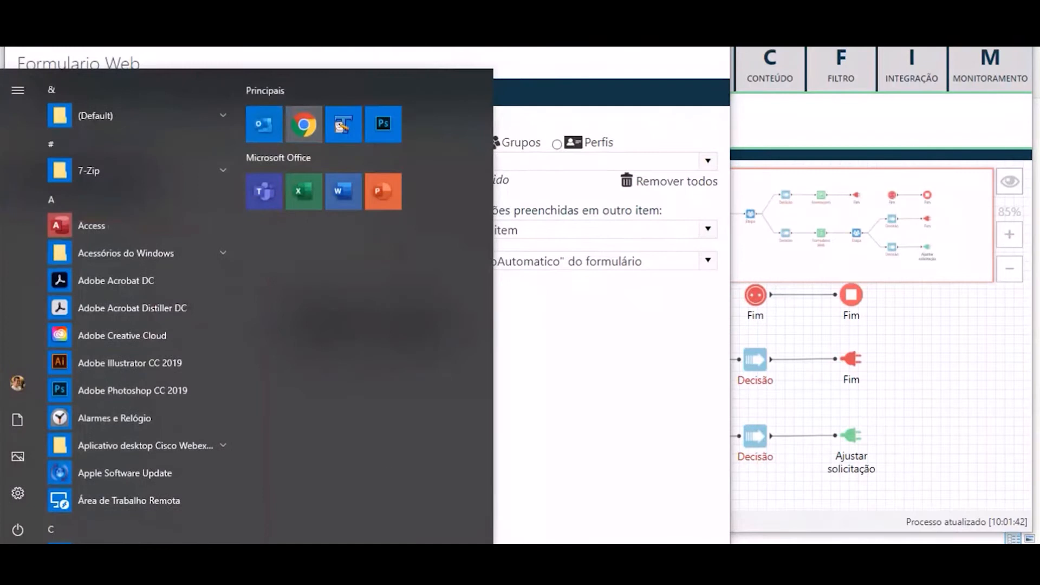
{"action": "key", "text": "super"}
{"action": "key", "text": "super"}
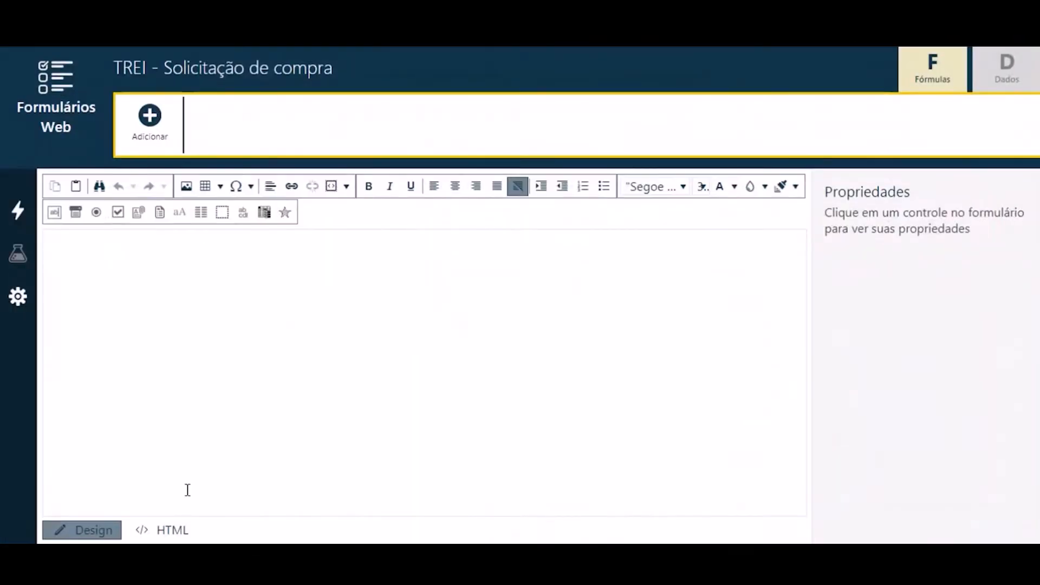
{"action": "left_click", "coordinate": [170, 530]}
{"action": "key", "text": "ctrl+v"}
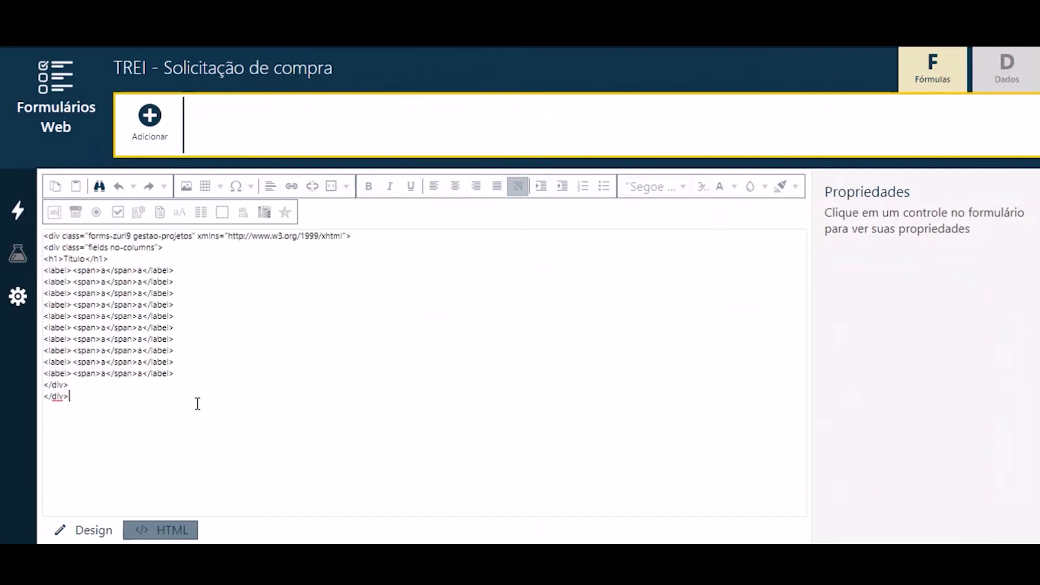
In the form's design view, replace the placeholder heading with "Solicitação de compras"
{"action": "left_click", "coordinate": [107, 529]}
{"action": "scroll", "coordinate": [51, 293], "scroll_direction": "down", "scroll_amount": 2}
{"action": "scroll", "coordinate": [50, 303], "scroll_direction": "up", "scroll_amount": 2}
{"action": "double_click", "coordinate": [74, 250]}
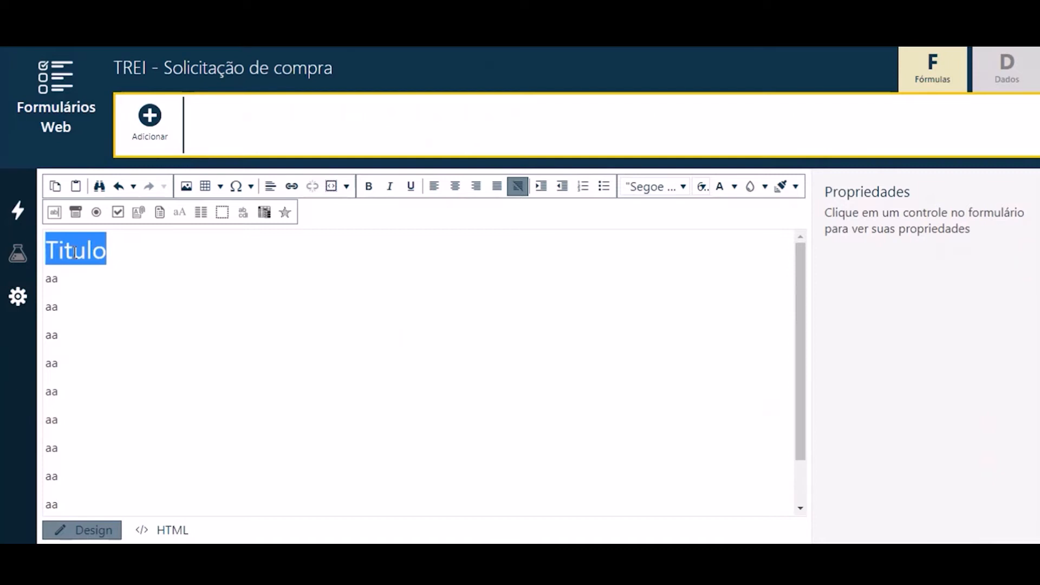
{"action": "type", "text": "Solicitaç"}
{"action": "key", "text": "BackSpace"}
{"action": "type", "text": "ção de compras"}
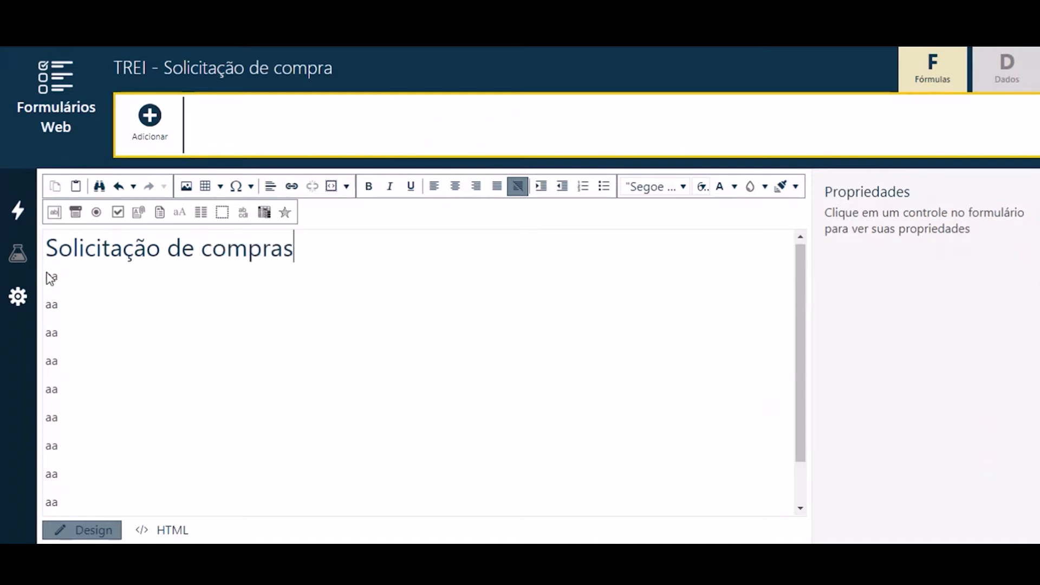
Replace the first "a" of the first two placeholder rows with the labels Descrição and Categoria
{"action": "left_click", "coordinate": [51, 275]}
{"action": "key", "text": "Left"}
{"action": "key", "text": "BackSpace"}
{"action": "type", "text": "Descrição"}
{"action": "key", "text": "BackSpace"}
{"action": "type", "text": "Categoia"}
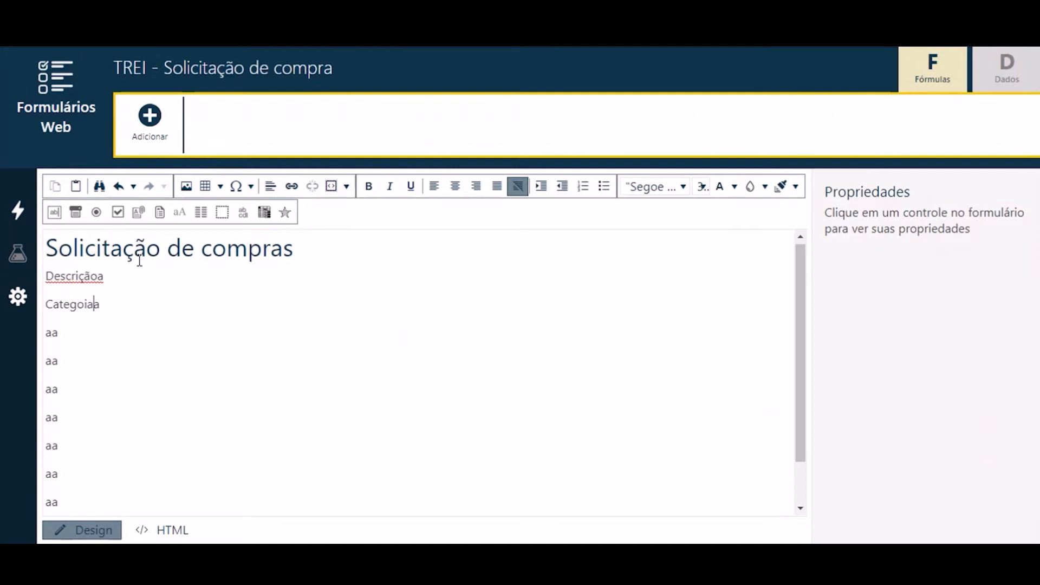
{"action": "key", "text": "BackSpace"}
{"action": "type", "text": "ria"}
Replace the first "a" of the third and fourth placeholder rows with the labels Quantidade and Valor
{"action": "left_click", "coordinate": [51, 333]}
{"action": "key", "text": "BackSpace"}
{"action": "type", "text": "Quantidadea"}
{"action": "left_click", "coordinate": [52, 361]}
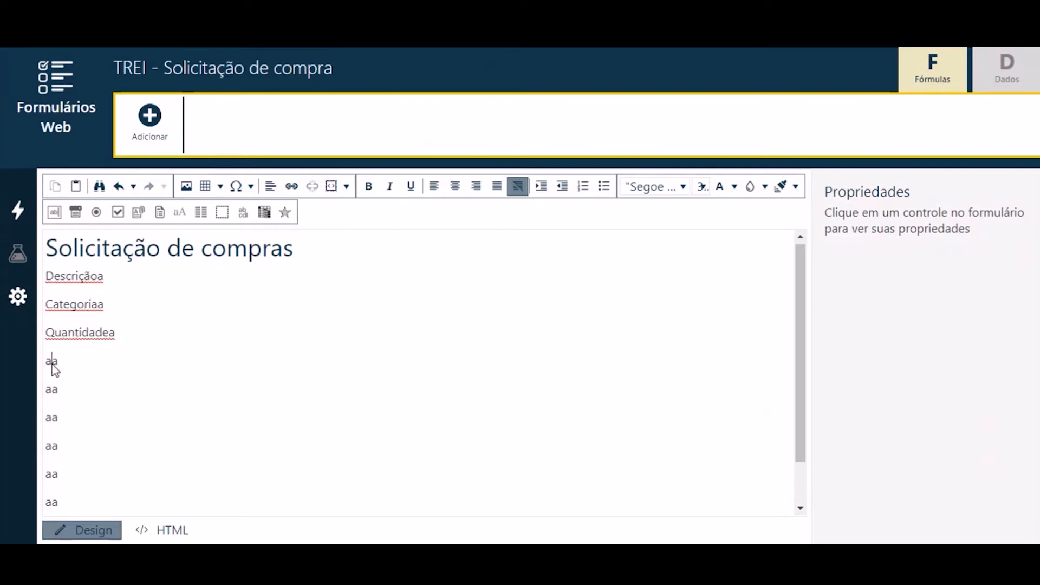
{"action": "key", "text": "BackSpace"}
{"action": "type", "text": "Valor"}
{"action": "scroll", "coordinate": [91, 371], "scroll_direction": "down", "scroll_amount": 1}
{"action": "scroll", "coordinate": [130, 274], "scroll_direction": "up", "scroll_amount": 2}
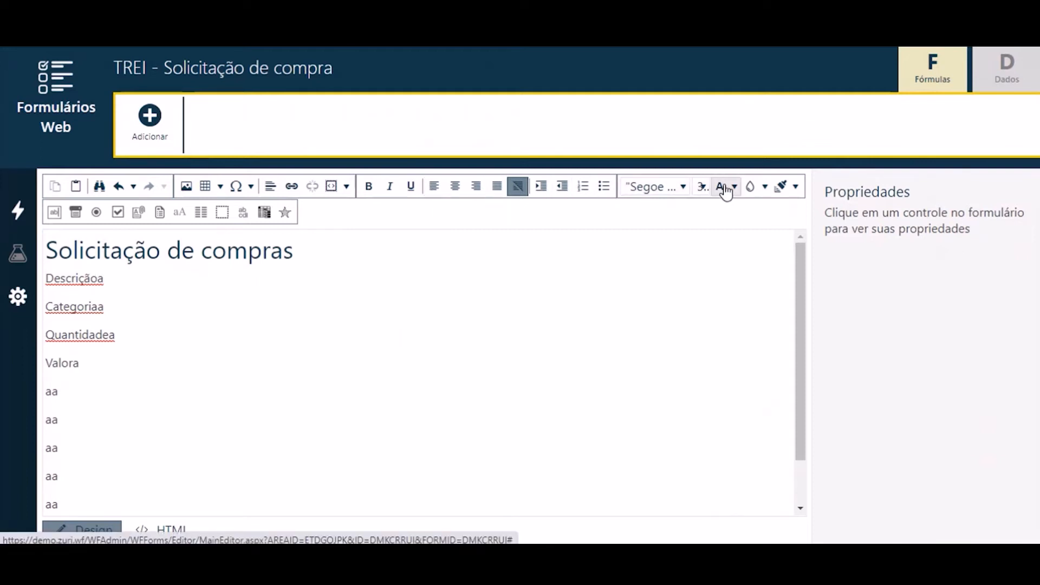
{"action": "left_click", "coordinate": [681, 187]}
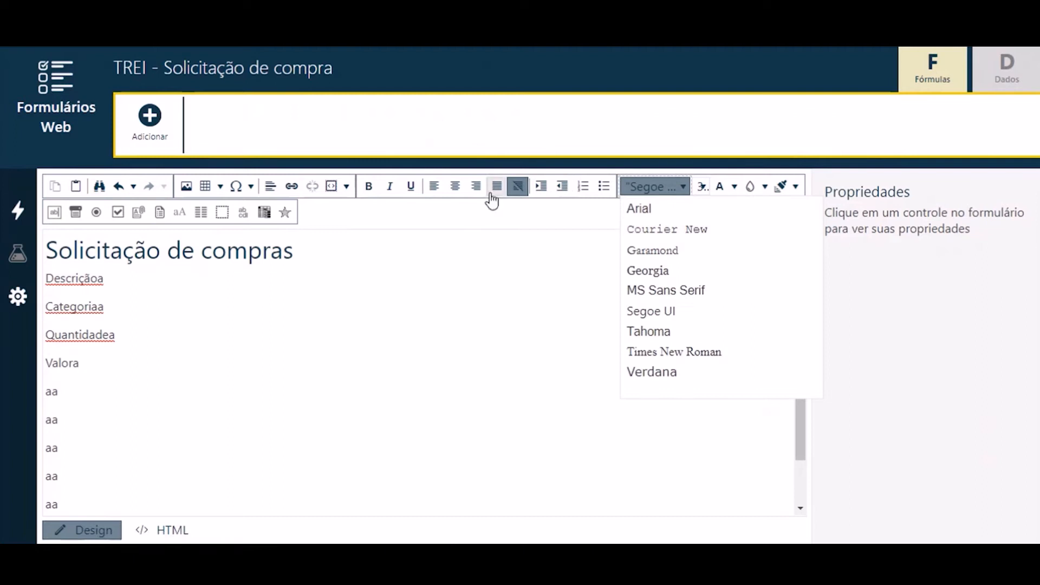
{"action": "left_click", "coordinate": [431, 216]}
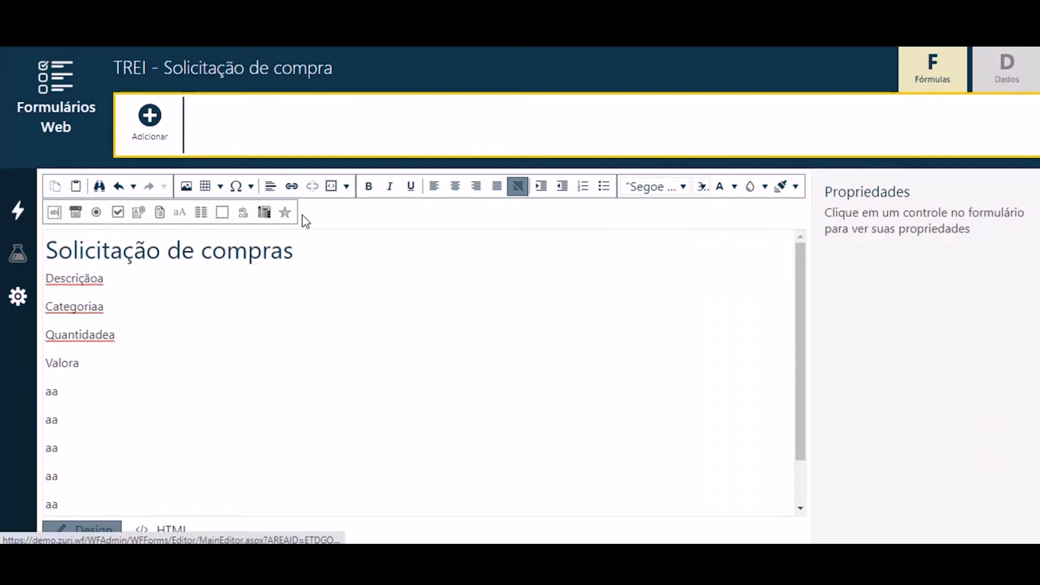
Insert a text box after the Descrição label, a drop-down list after Categoria and a text box after Quantidade
{"action": "left_click", "coordinate": [121, 282]}
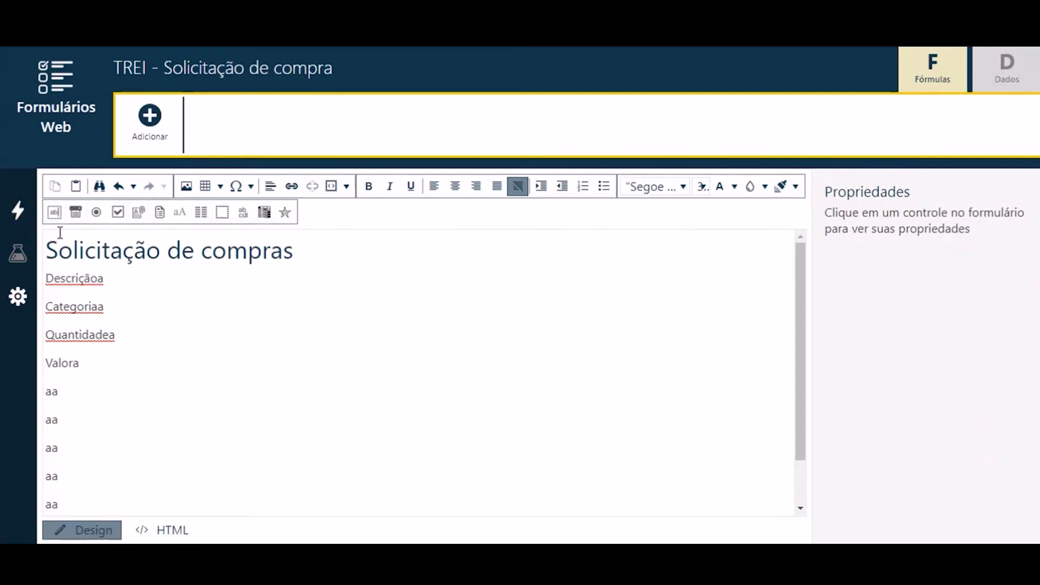
{"action": "left_click", "coordinate": [54, 211]}
{"action": "left_click", "coordinate": [111, 315]}
{"action": "left_click", "coordinate": [76, 211]}
{"action": "left_click", "coordinate": [146, 357]}
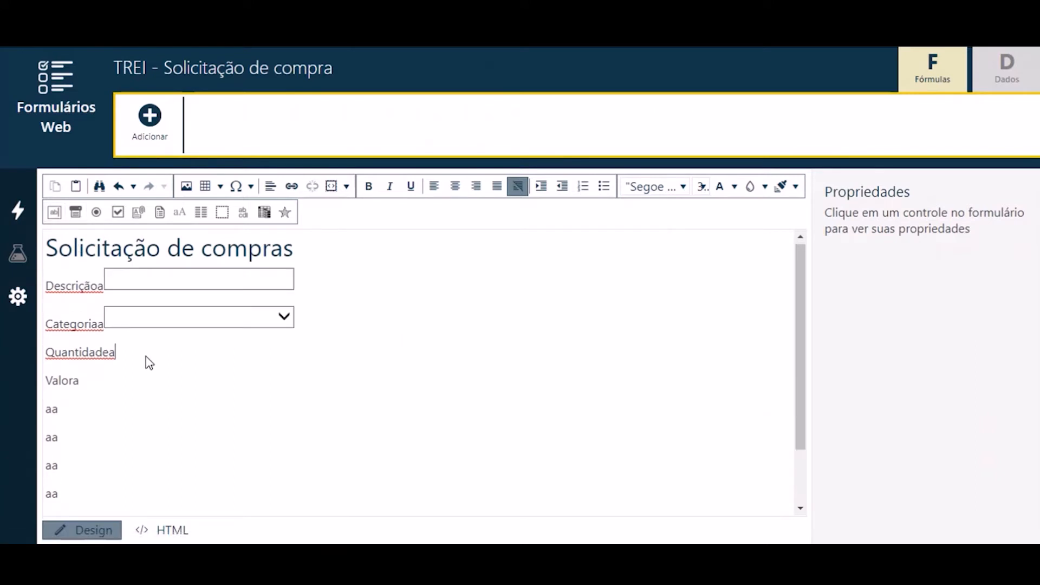
{"action": "left_click", "coordinate": [55, 212]}
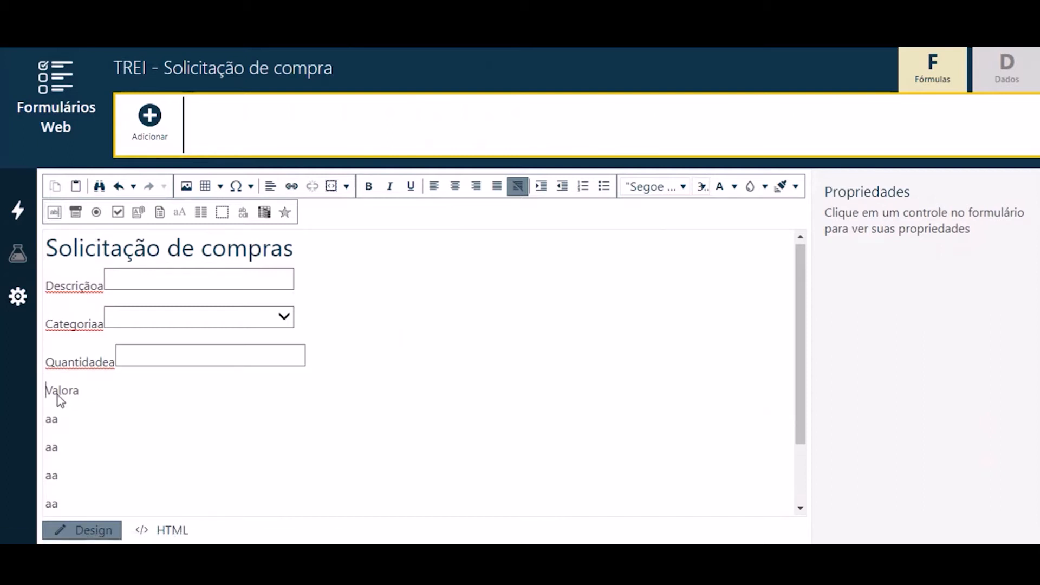
Label the fifth row Tipo, and insert a text box after Valor and a radio button after Tipo
{"action": "left_click", "coordinate": [55, 423]}
{"action": "key", "text": "BackSpace"}
{"action": "type", "text": "Tipo"}
{"action": "left_click", "coordinate": [56, 212]}
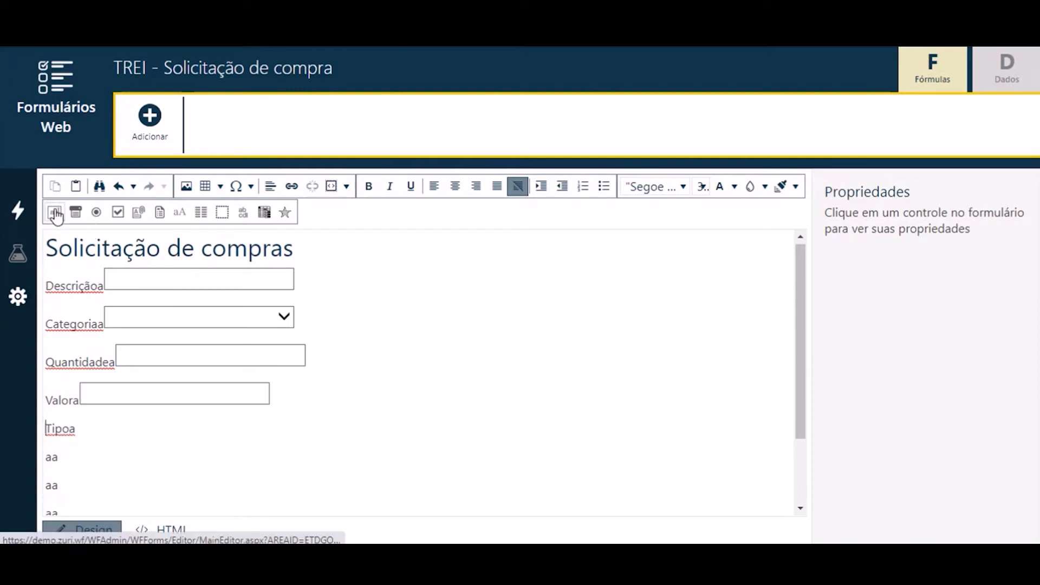
{"action": "left_click", "coordinate": [84, 430]}
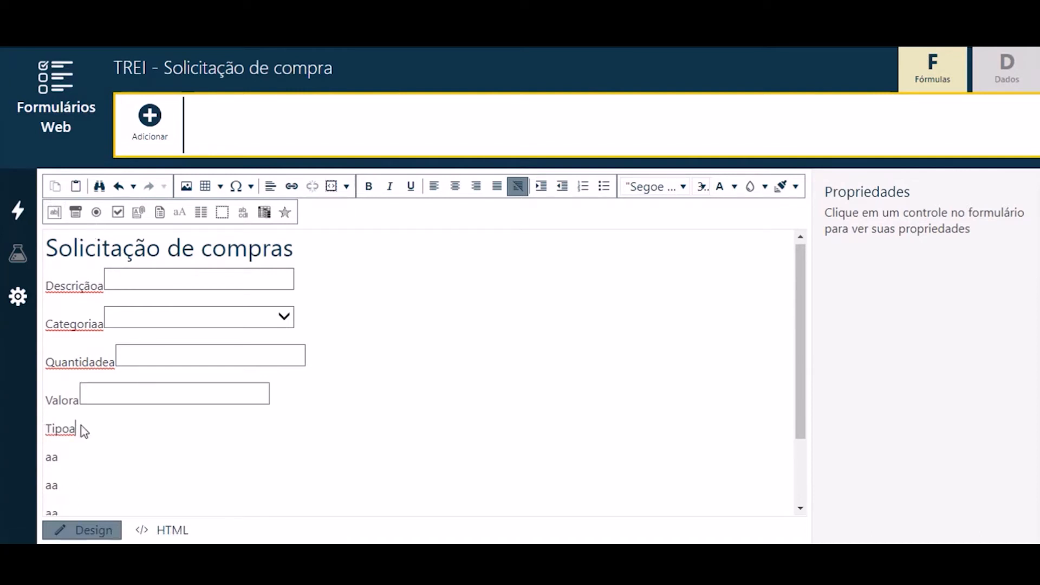
{"action": "left_click", "coordinate": [95, 214]}
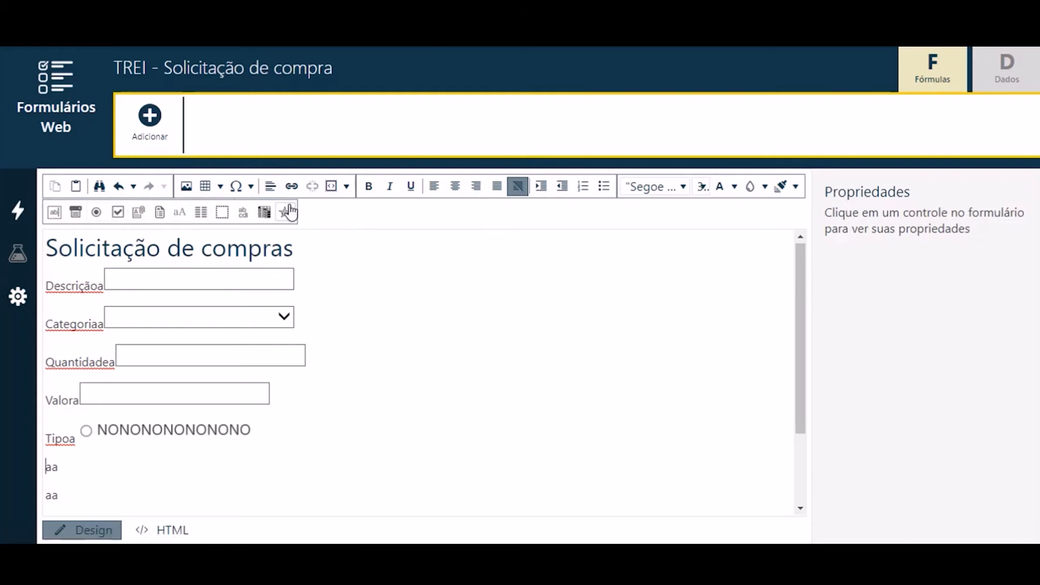
Set the Apelido property of the Descrição text box to "Descricao"
{"action": "left_click", "coordinate": [199, 280]}
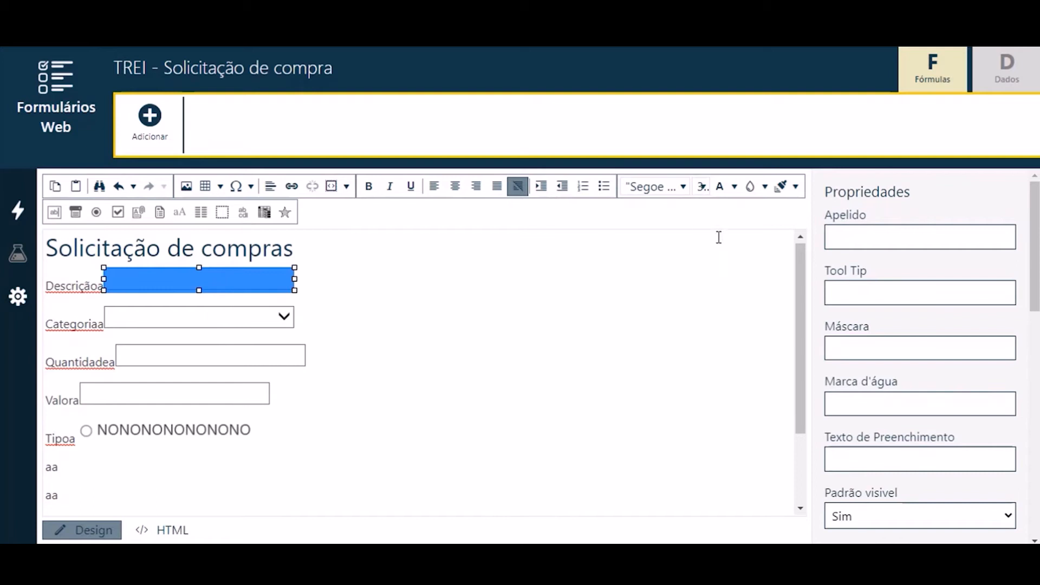
{"action": "scroll", "coordinate": [875, 262], "scroll_direction": "down", "scroll_amount": 8}
{"action": "scroll", "coordinate": [875, 262], "scroll_direction": "up", "scroll_amount": 8}
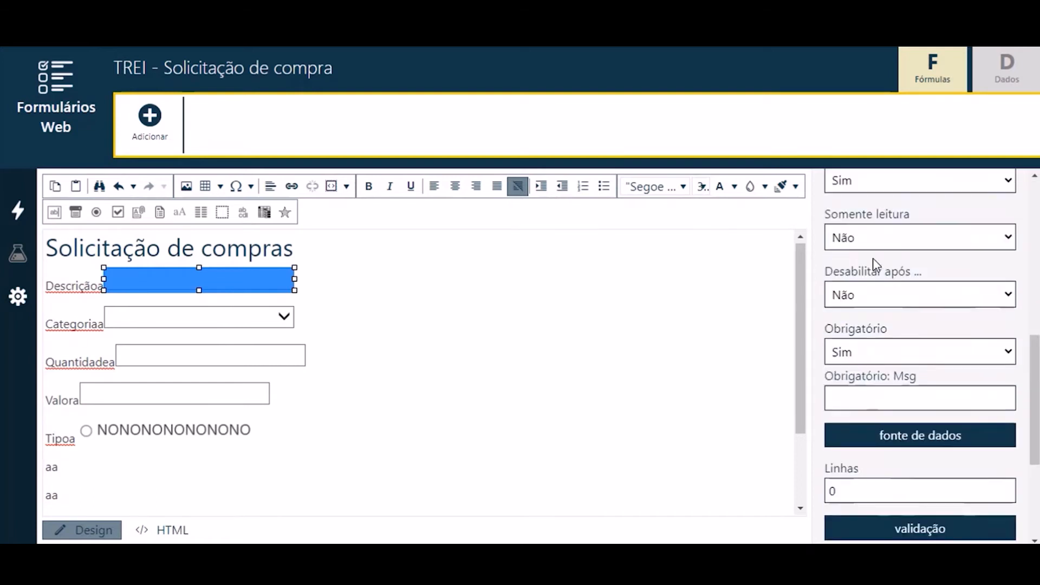
{"action": "left_click", "coordinate": [867, 236]}
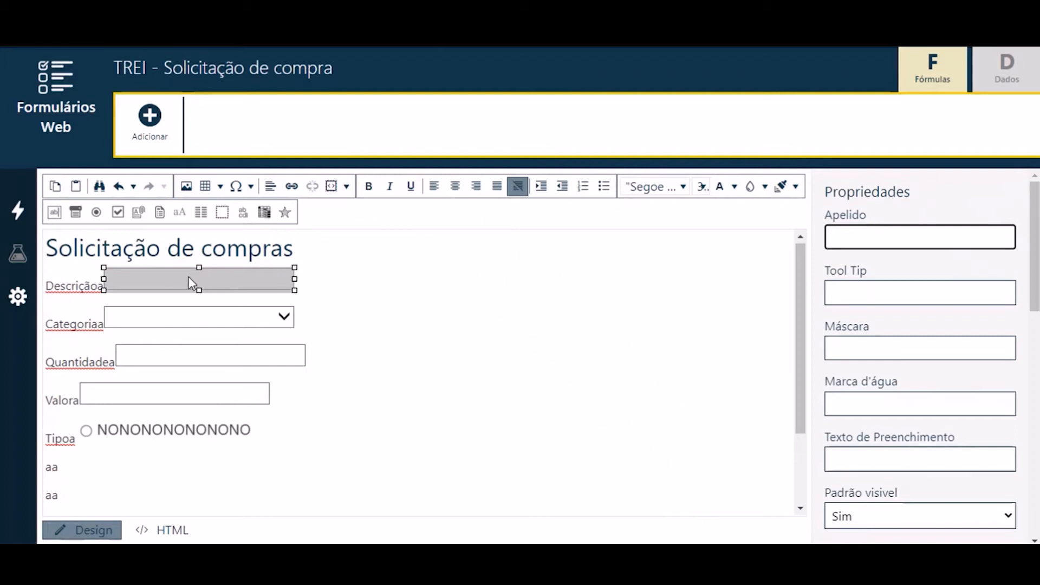
{"action": "type", "text": "Descricao"}
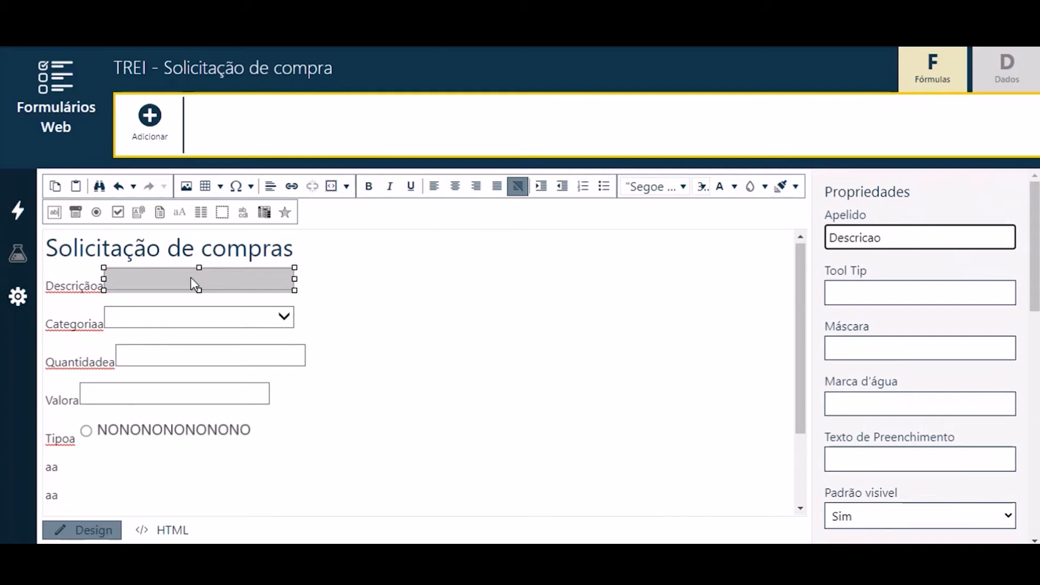
Set the Descrição text box's tool tip to "Preencher com o nome do que deseja comprar!"
{"action": "left_click", "coordinate": [873, 299]}
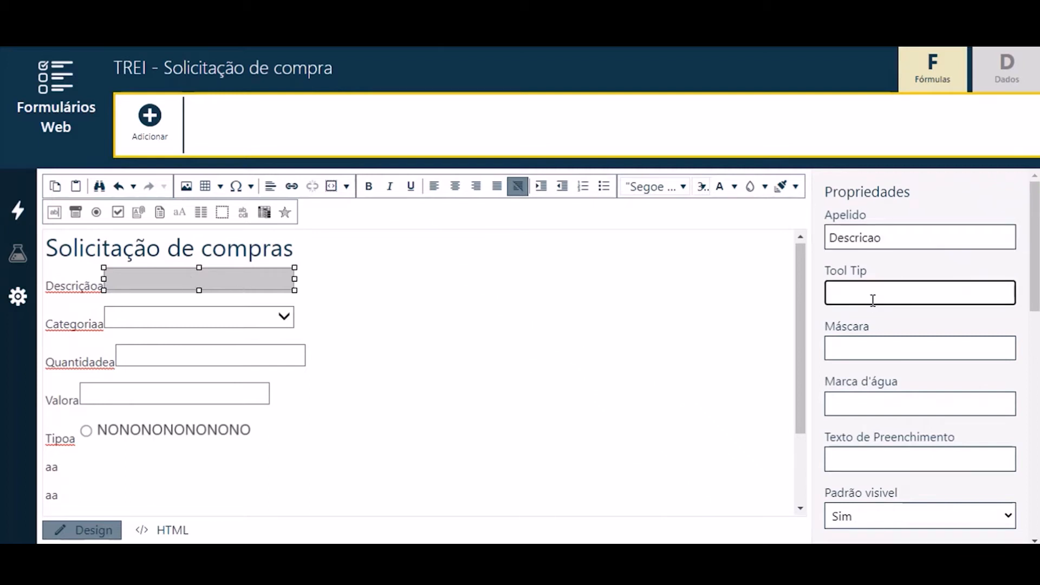
{"action": "type", "text": "Preencher com do"}
{"action": "key", "text": "BackSpace"}
{"action": "key", "text": "BackSpace"}
{"action": "type", "text": "os da"}
{"action": "key", "text": "BackSpace"}
{"action": "key", "text": "BackSpace"}
{"action": "key", "text": "BackSpace"}
{"action": "key", "text": "BackSpace"}
{"action": "type", "text": "nome do pro"}
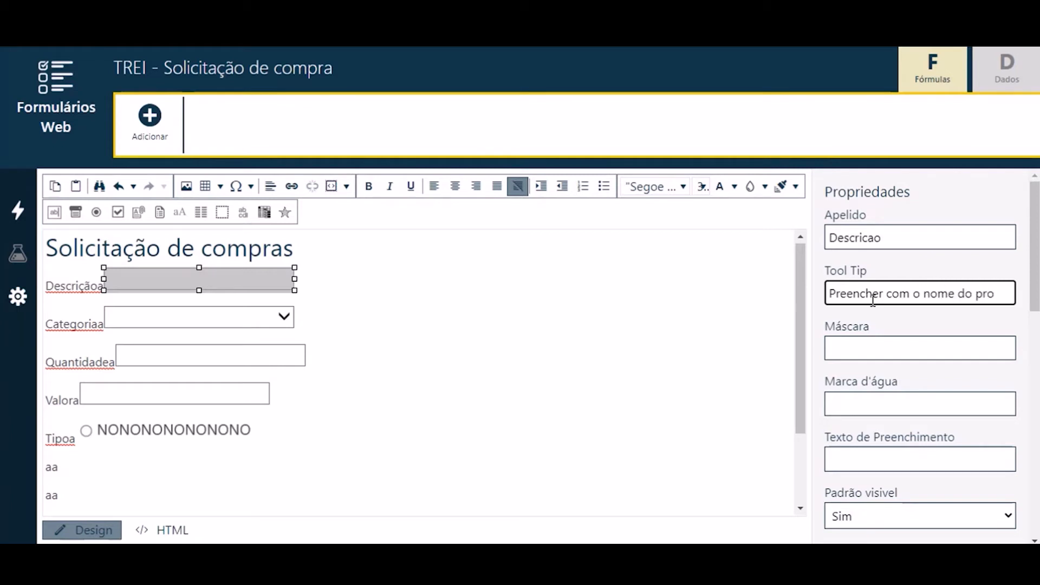
{"action": "key", "text": "BackSpace"}
{"action": "key", "text": "BackSpace"}
{"action": "key", "text": "BackSpace"}
{"action": "type", "text": "que deseja comprar!"}
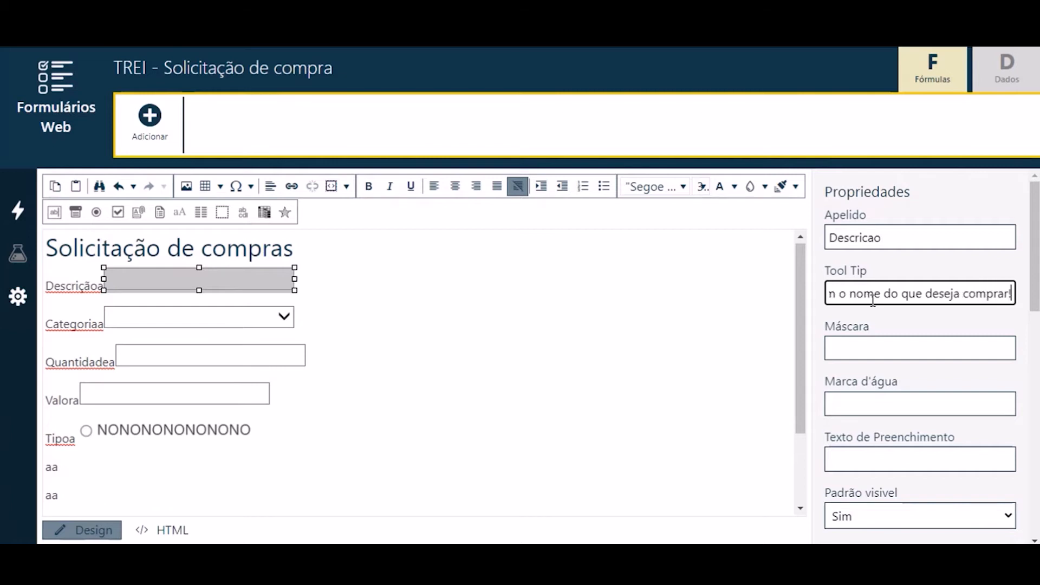
Try the input mask AAA-0000 on the Descrição text box and clear the mask again
{"action": "left_click", "coordinate": [884, 356]}
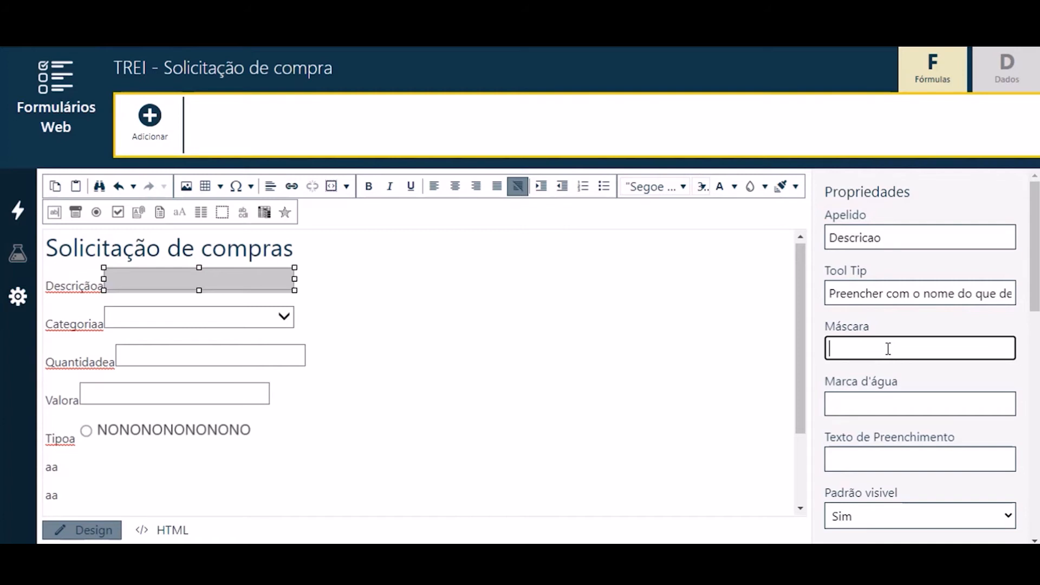
{"action": "mouse_move", "coordinate": [897, 349]}
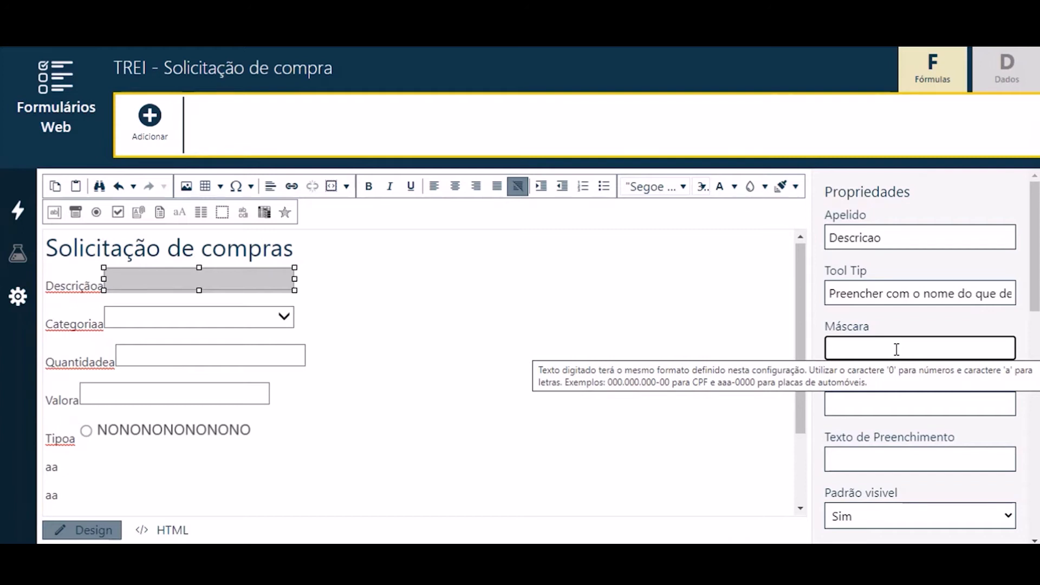
{"action": "type", "text": "AAA-0"}
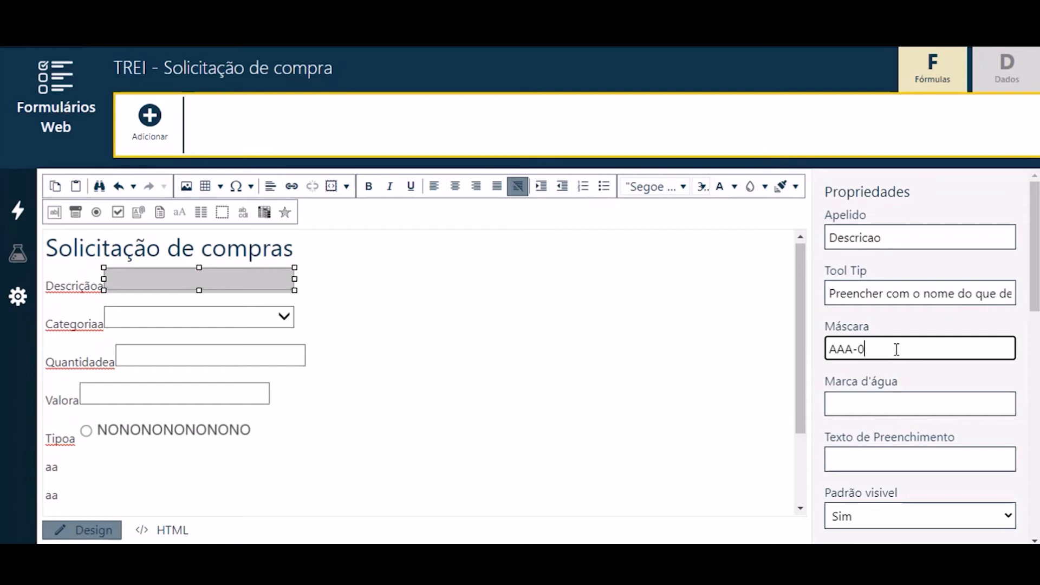
{"action": "type", "text": "000"}
{"action": "double_click", "coordinate": [853, 348]}
{"action": "double_click", "coordinate": [865, 348]}
{"action": "left_click", "coordinate": [931, 347]}
{"action": "key", "text": "BackSpace"}
{"action": "key", "text": "BackSpace"}
{"action": "key", "text": "BackSpace"}
{"action": "key", "text": "BackSpace"}
{"action": "key", "text": "BackSpace"}
{"action": "key", "text": "BackSpace"}
{"action": "key", "text": "BackSpace"}
Set the Descrição text box's watermark to "Digite a melhor descrição possível" and its fill text to "Caneta"
{"action": "left_click", "coordinate": [898, 403]}
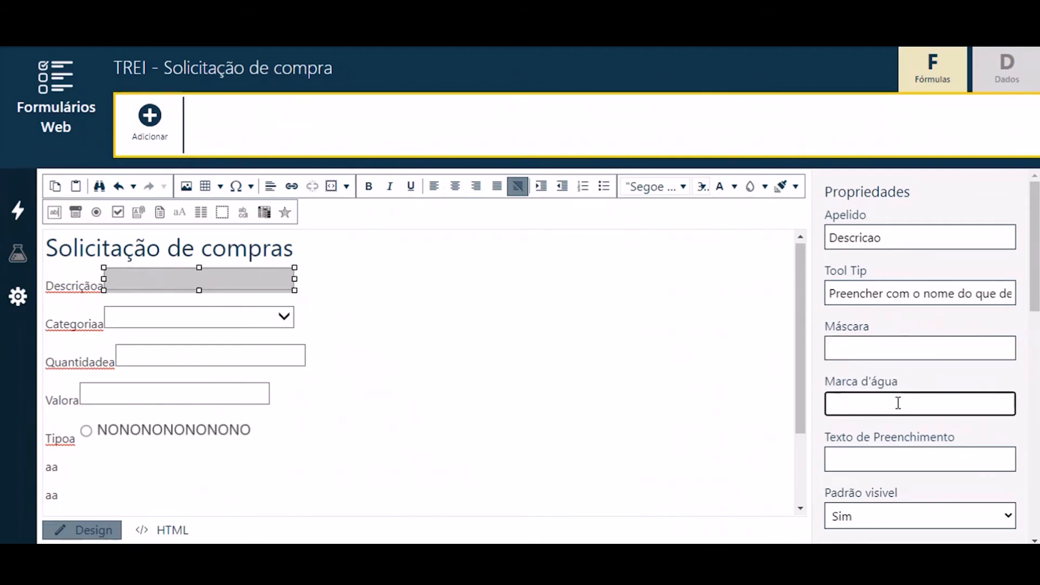
{"action": "type", "text": "Digi"}
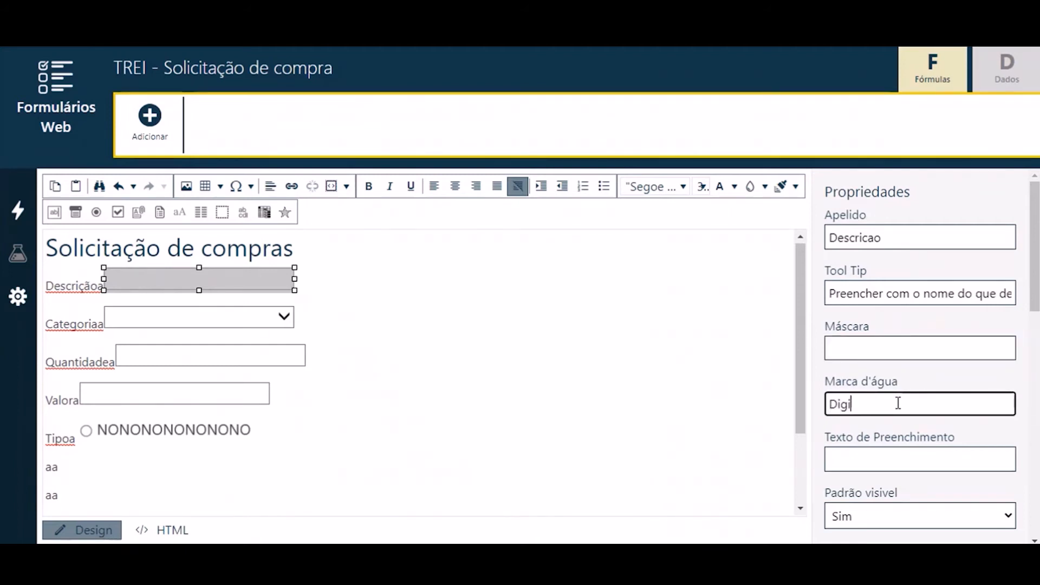
{"action": "type", "text": "te a melhor descrição possível"}
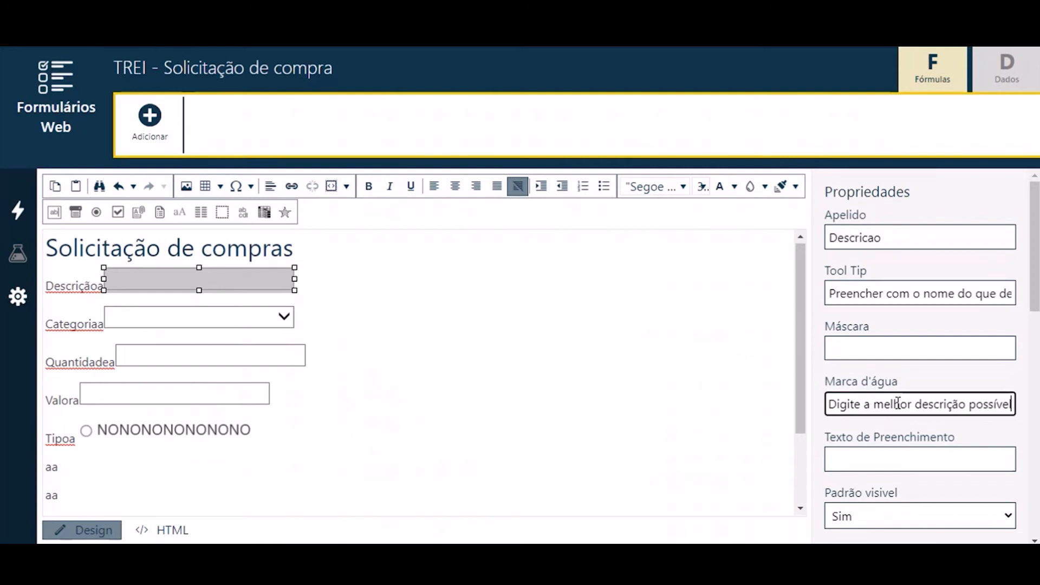
{"action": "left_click", "coordinate": [863, 461]}
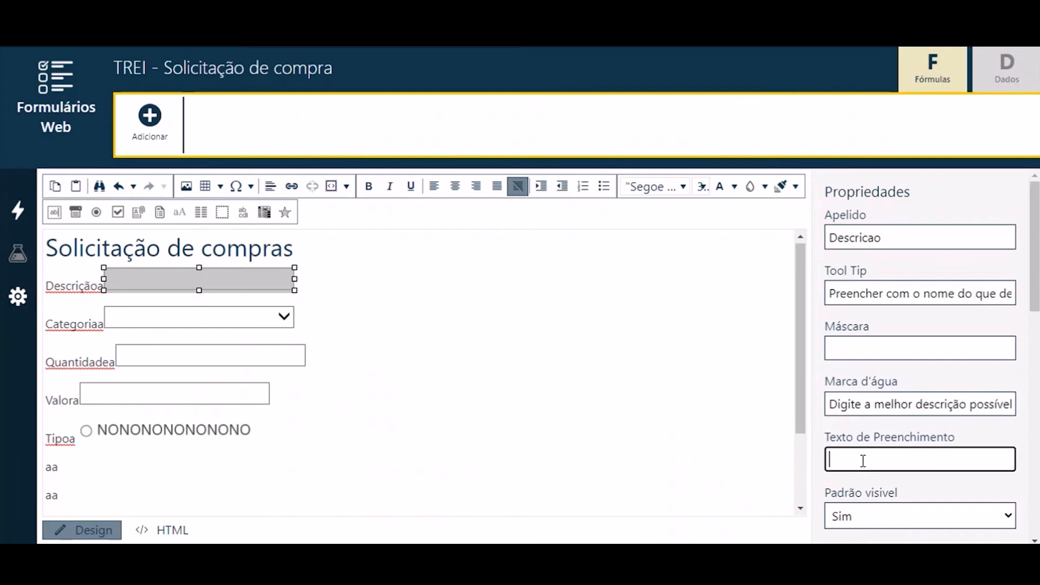
{"action": "type", "text": "Caneta"}
Examine the Descrição text box's default visibility, maximum characters, enabled and read-only properties
{"action": "scroll", "coordinate": [863, 460], "scroll_direction": "down", "scroll_amount": 4}
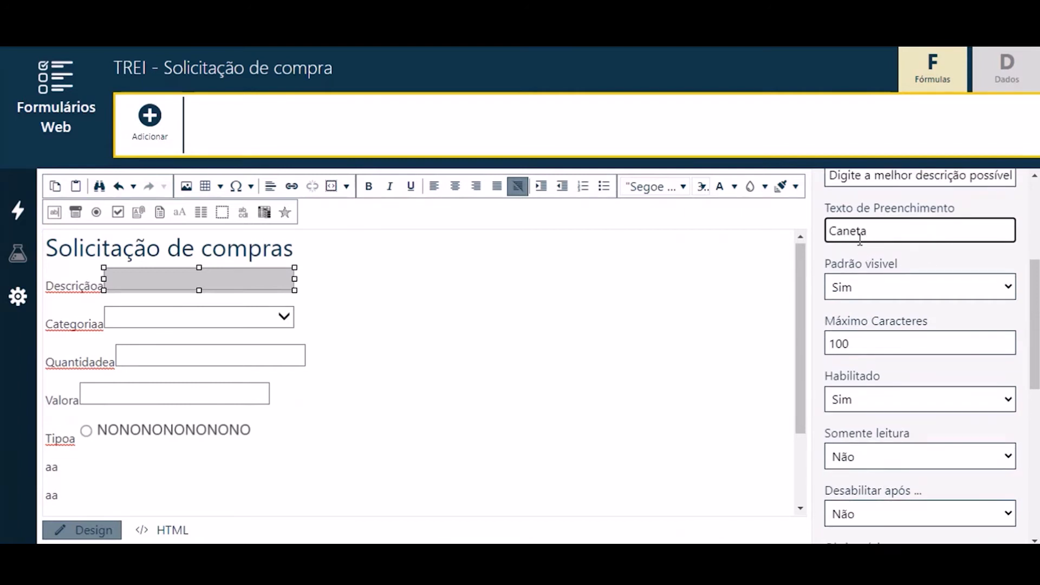
{"action": "left_click", "coordinate": [872, 289]}
{"action": "left_click", "coordinate": [836, 310]}
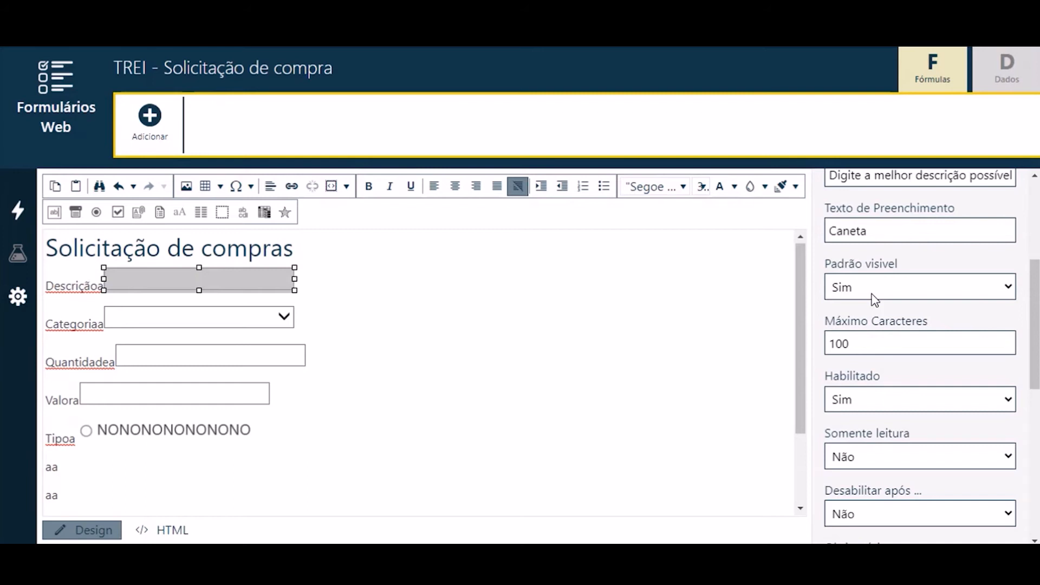
{"action": "left_click", "coordinate": [853, 399]}
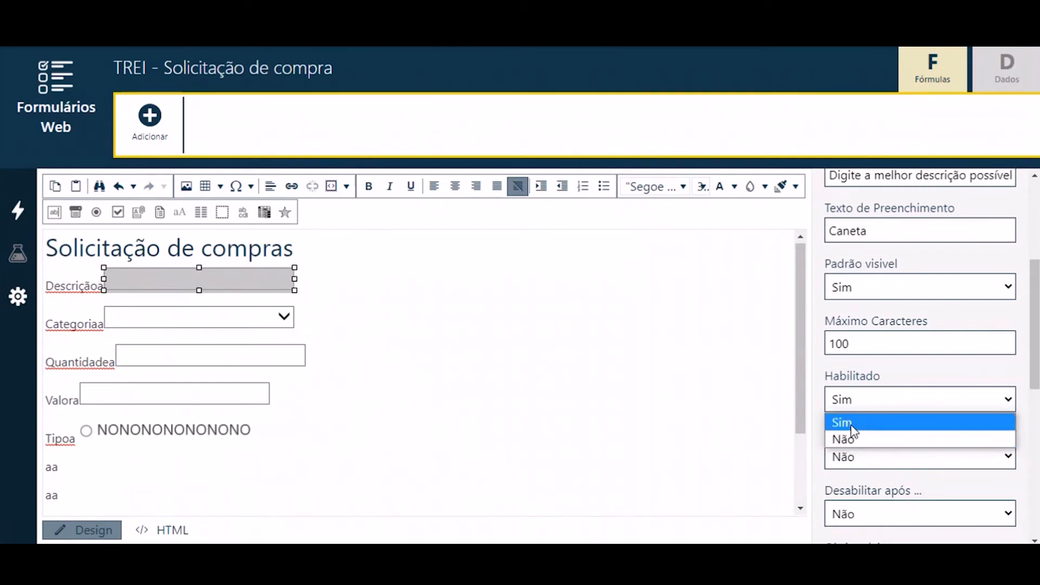
{"action": "left_click", "coordinate": [866, 346]}
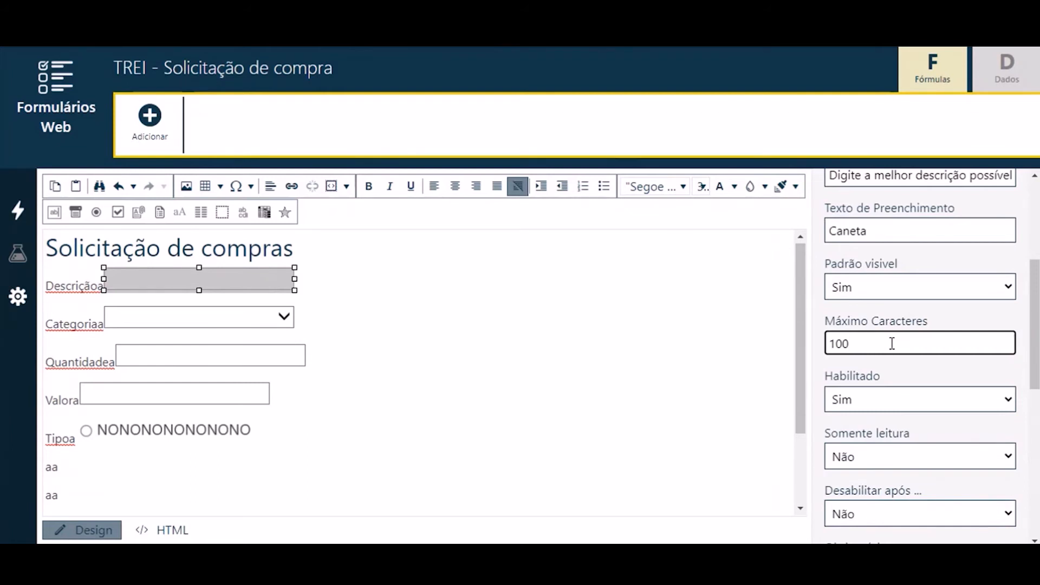
{"action": "scroll", "coordinate": [883, 344], "scroll_direction": "down", "scroll_amount": 3}
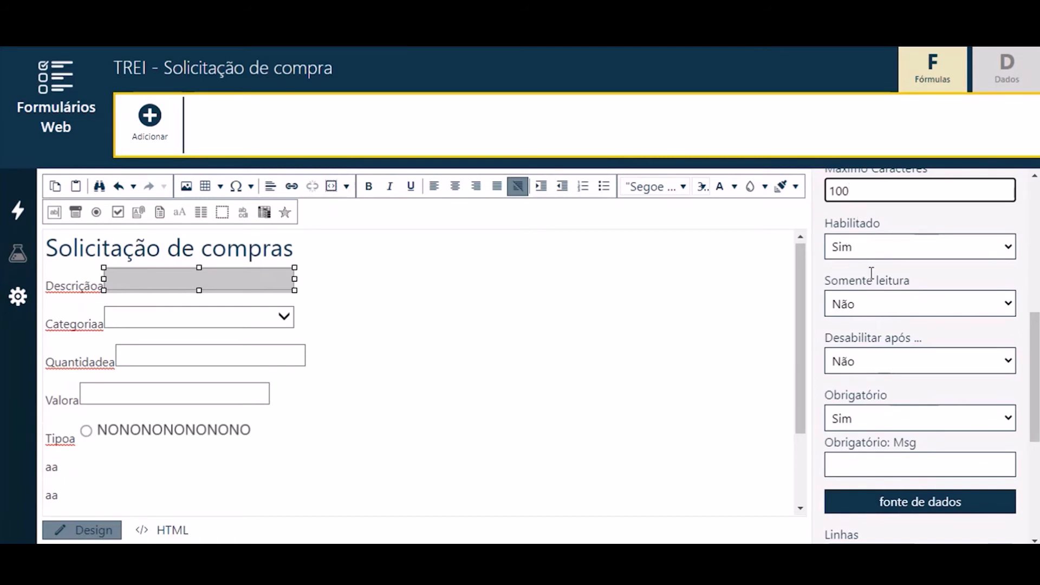
{"action": "scroll", "coordinate": [861, 321], "scroll_direction": "up", "scroll_amount": 1}
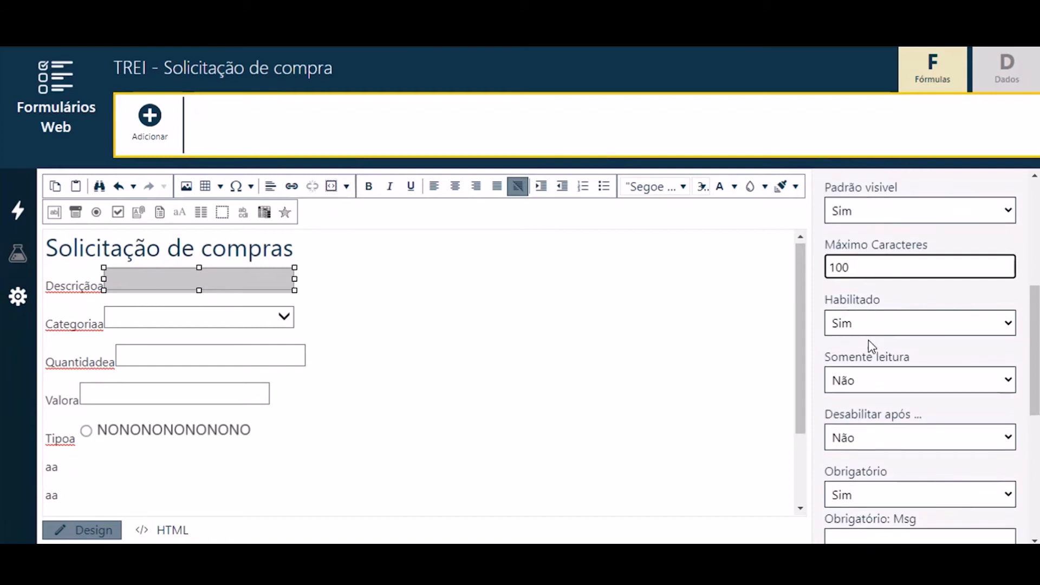
Set Obrigatório to Sim for the Descrição text box, with the message "O campo descrição é obrigatório!!!"
{"action": "scroll", "coordinate": [859, 339], "scroll_direction": "down", "scroll_amount": 2}
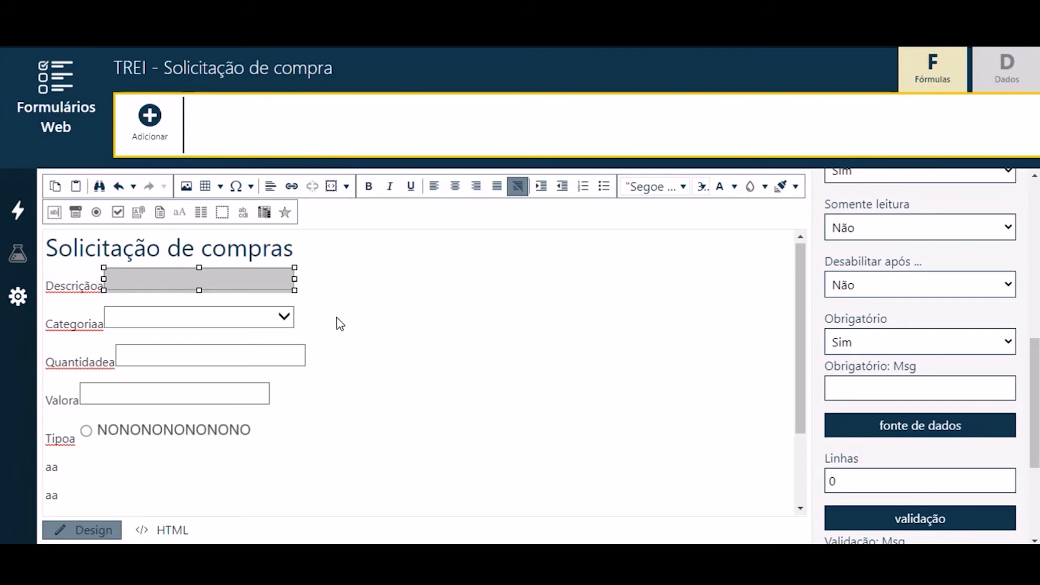
{"action": "left_click", "coordinate": [884, 344]}
{"action": "left_click", "coordinate": [866, 364]}
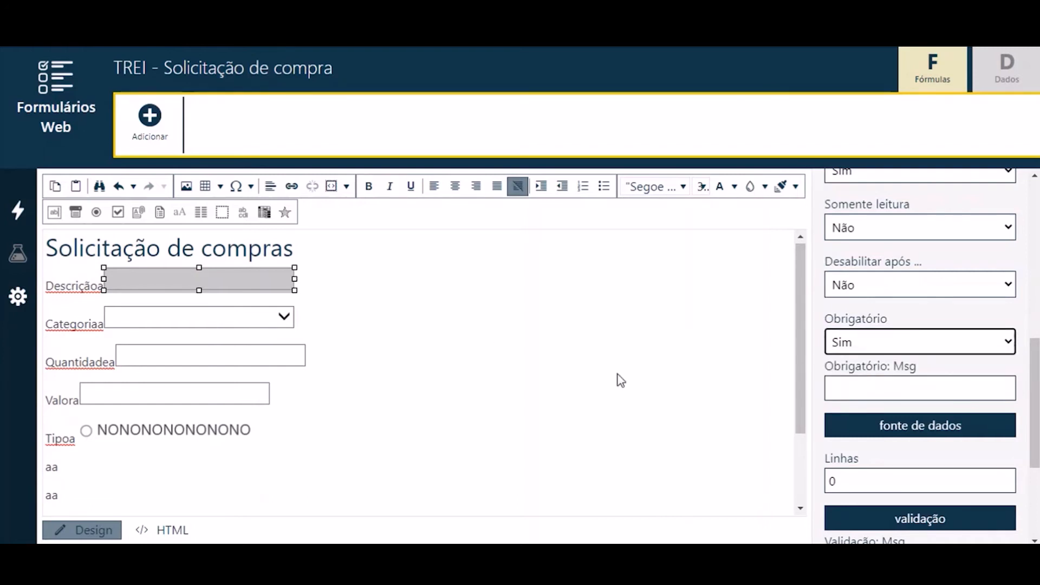
{"action": "left_click", "coordinate": [870, 388]}
{"action": "type", "text": "A"}
{"action": "key", "text": "BackSpace"}
{"action": "type", "text": "O campo "}
{"action": "type", "text": "a"}
{"action": "type", "text": "descrição "}
{"action": "type", "text": "é obrigatório"}
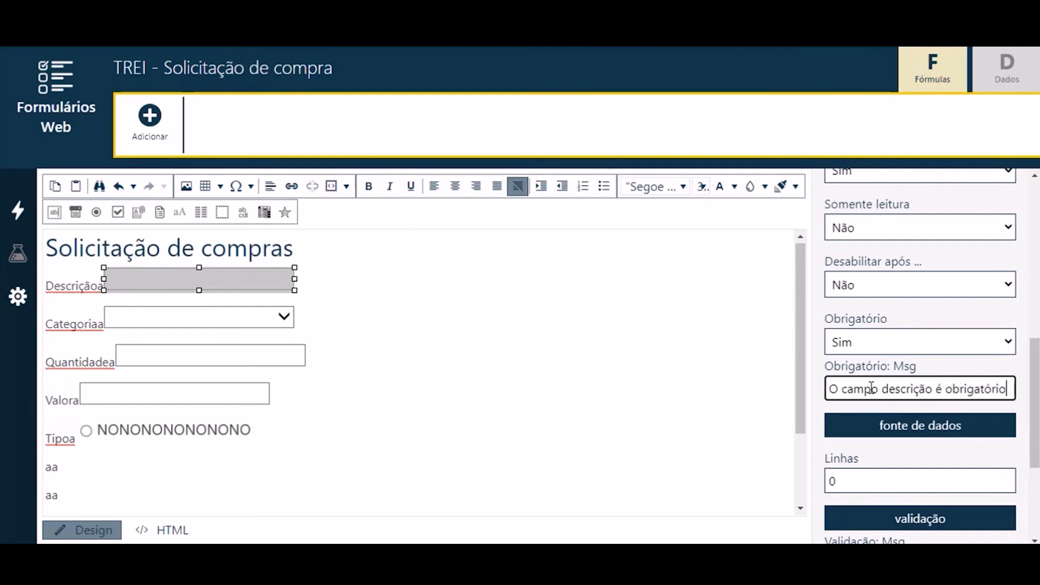
{"action": "type", "text": "!!"}
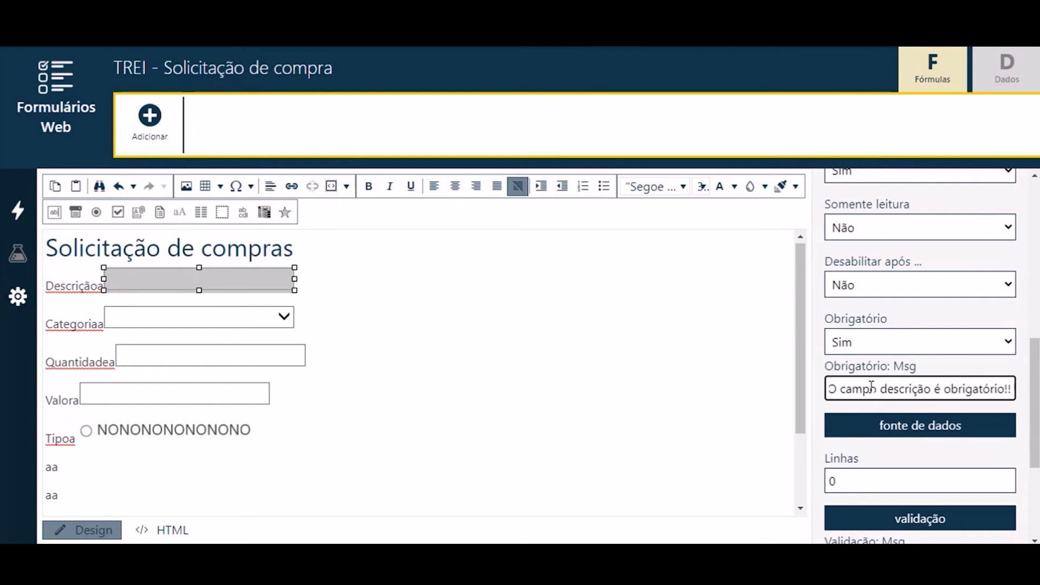
{"action": "type", "text": "!"}
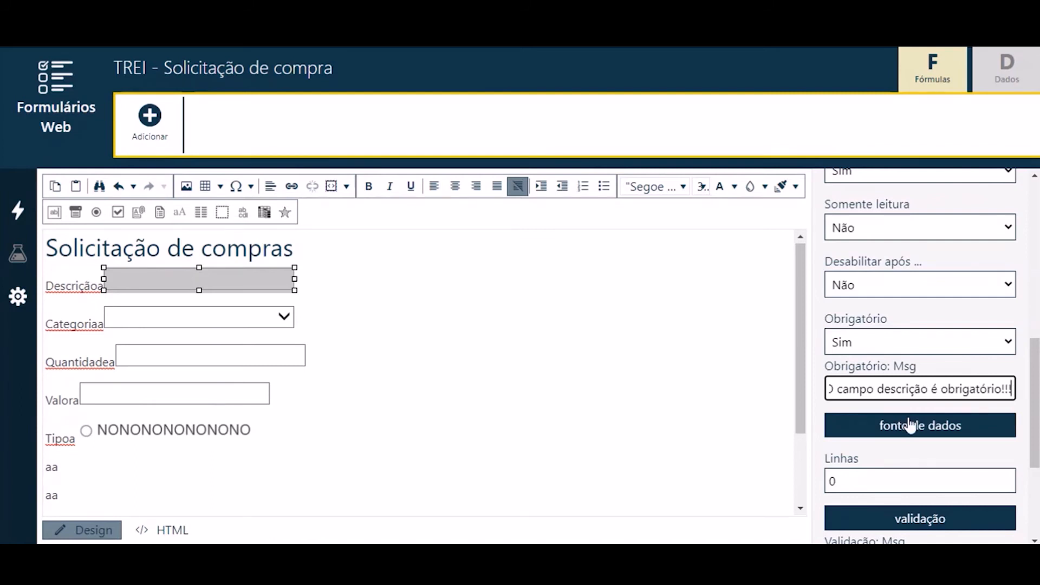
Examine the remaining properties of the Descrição text box, including the Modo do Texto options
{"action": "scroll", "coordinate": [910, 425], "scroll_direction": "down", "scroll_amount": 3}
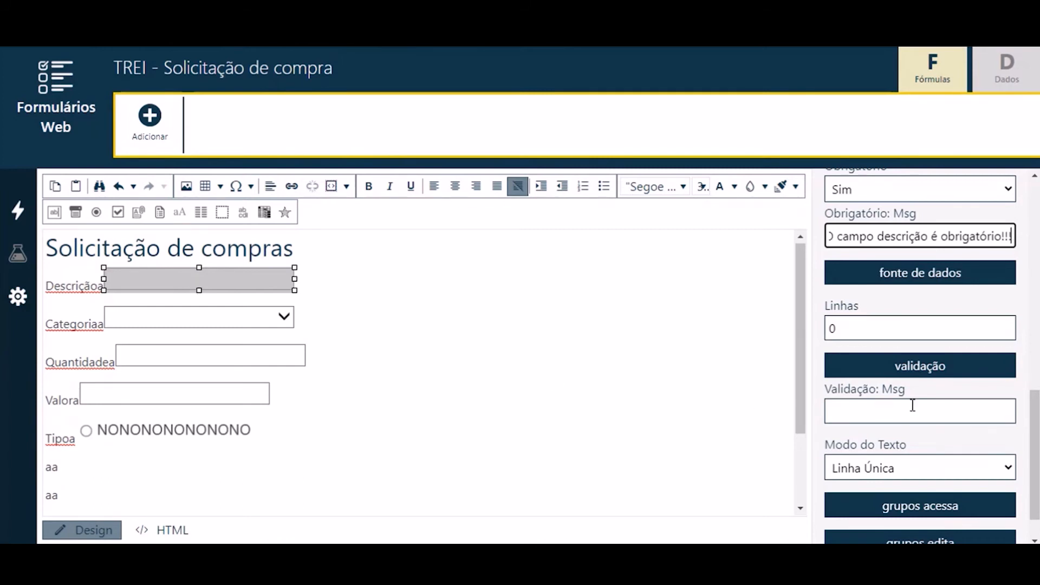
{"action": "scroll", "coordinate": [912, 405], "scroll_direction": "up", "scroll_amount": 4}
{"action": "scroll", "coordinate": [913, 406], "scroll_direction": "up", "scroll_amount": 6}
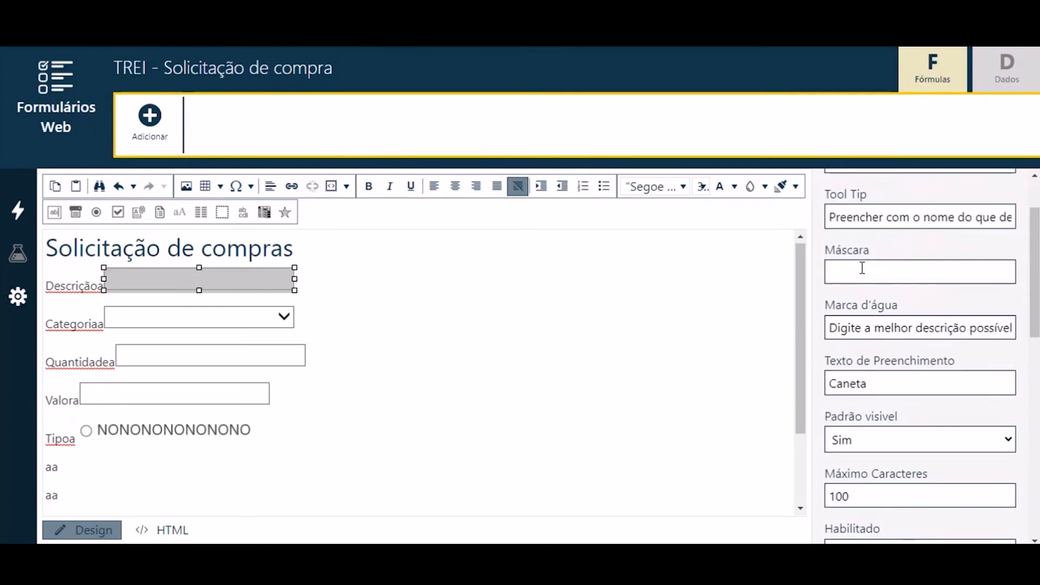
{"action": "scroll", "coordinate": [861, 242], "scroll_direction": "up", "scroll_amount": 2}
{"action": "scroll", "coordinate": [866, 297], "scroll_direction": "down", "scroll_amount": 11}
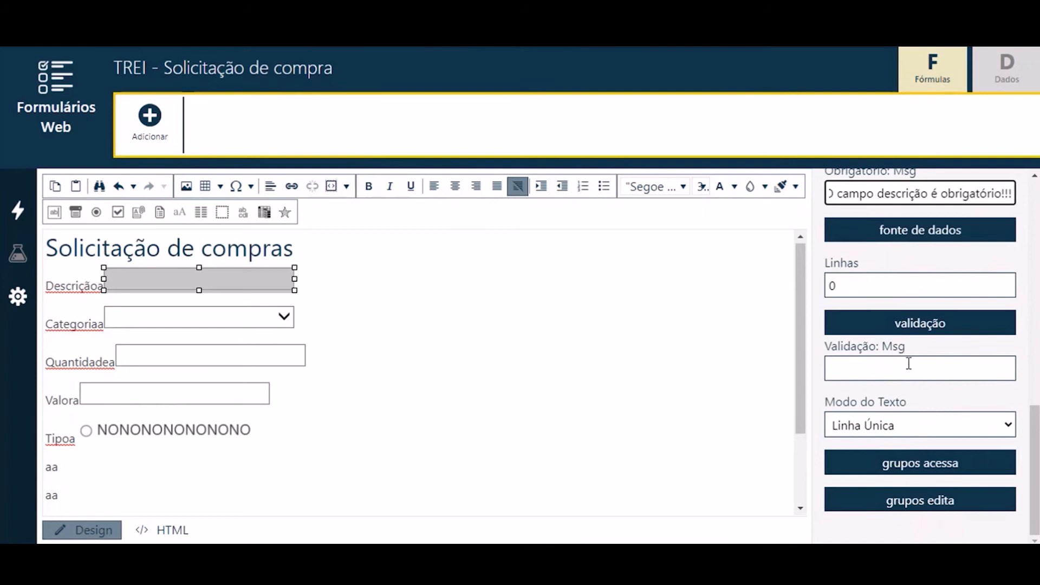
{"action": "scroll", "coordinate": [896, 384], "scroll_direction": "up", "scroll_amount": 1}
{"action": "scroll", "coordinate": [876, 401], "scroll_direction": "down", "scroll_amount": 1}
{"action": "left_click", "coordinate": [843, 428]}
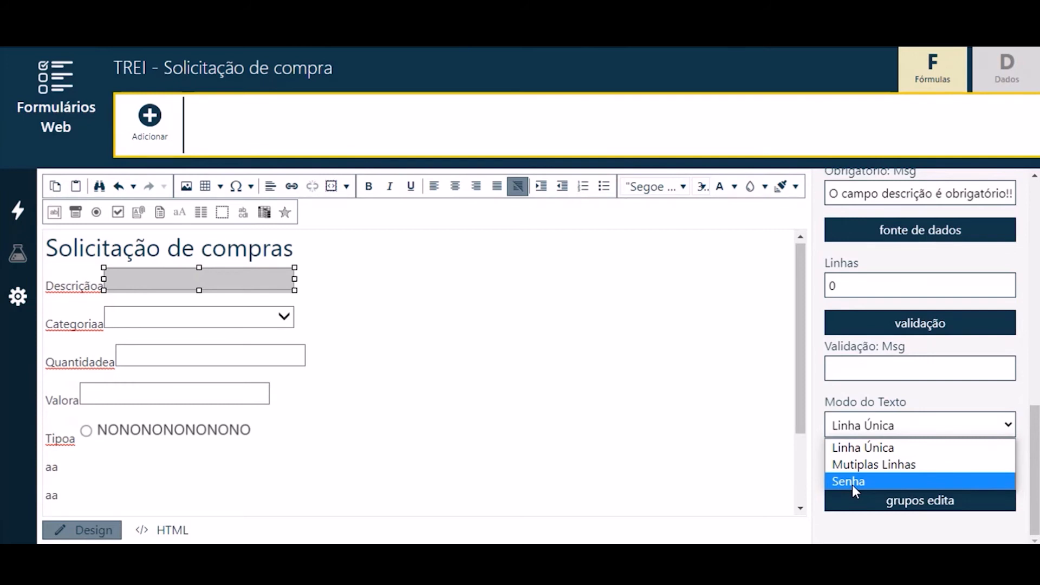
{"action": "left_click", "coordinate": [717, 453]}
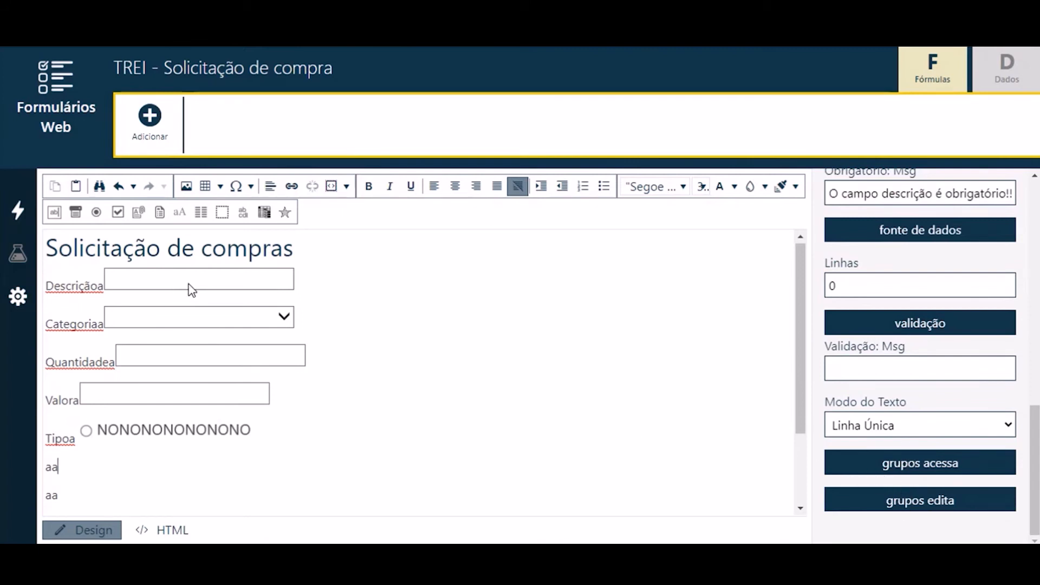
Set the Apelido of the Categoria drop-down list to "Categoria"
{"action": "left_click", "coordinate": [260, 319]}
{"action": "scroll", "coordinate": [869, 314], "scroll_direction": "up", "scroll_amount": 7}
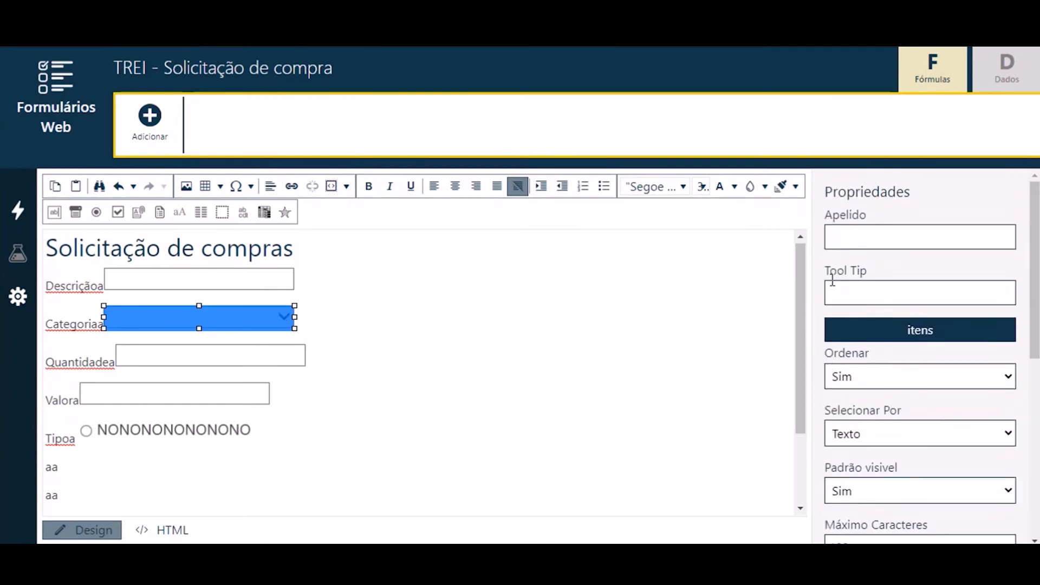
{"action": "left_click", "coordinate": [872, 243]}
{"action": "type", "text": "Categoria"}
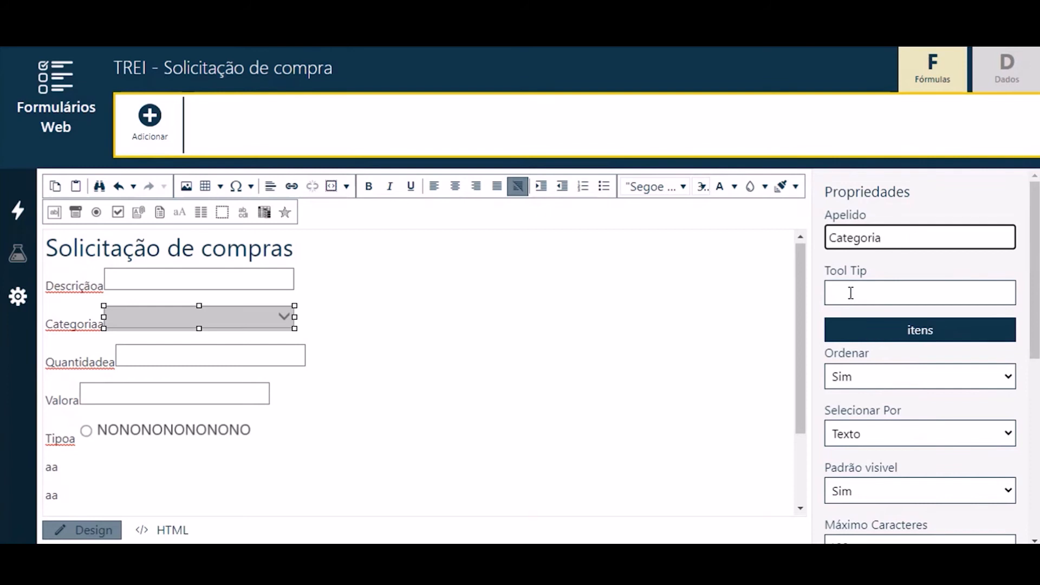
Add an item titled "Serviço" with the value "Serviço" to the Categoria drop-down list
{"action": "left_click", "coordinate": [850, 332]}
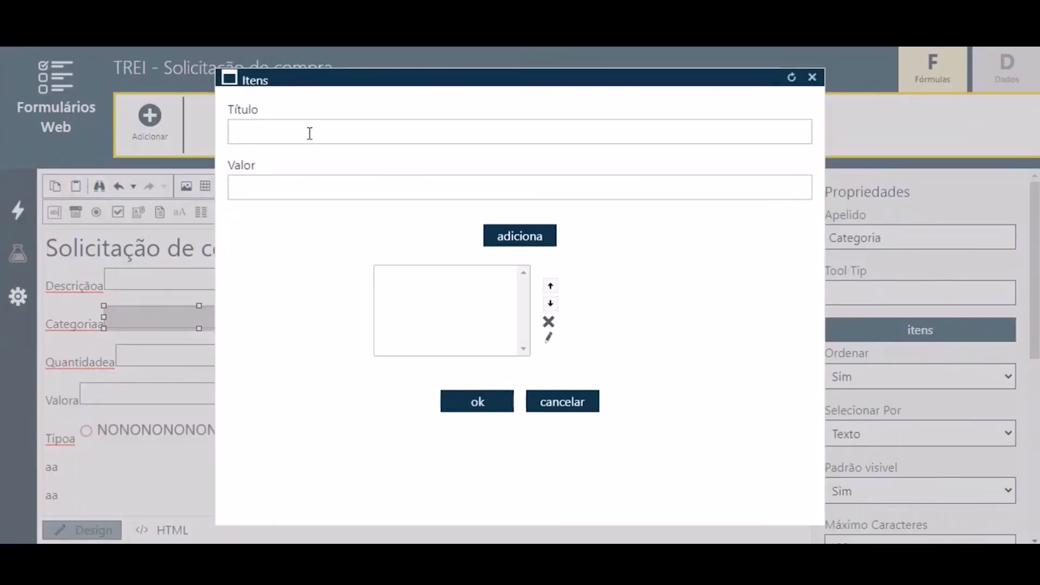
{"action": "left_click", "coordinate": [310, 133]}
{"action": "type", "text": "Serviço"}
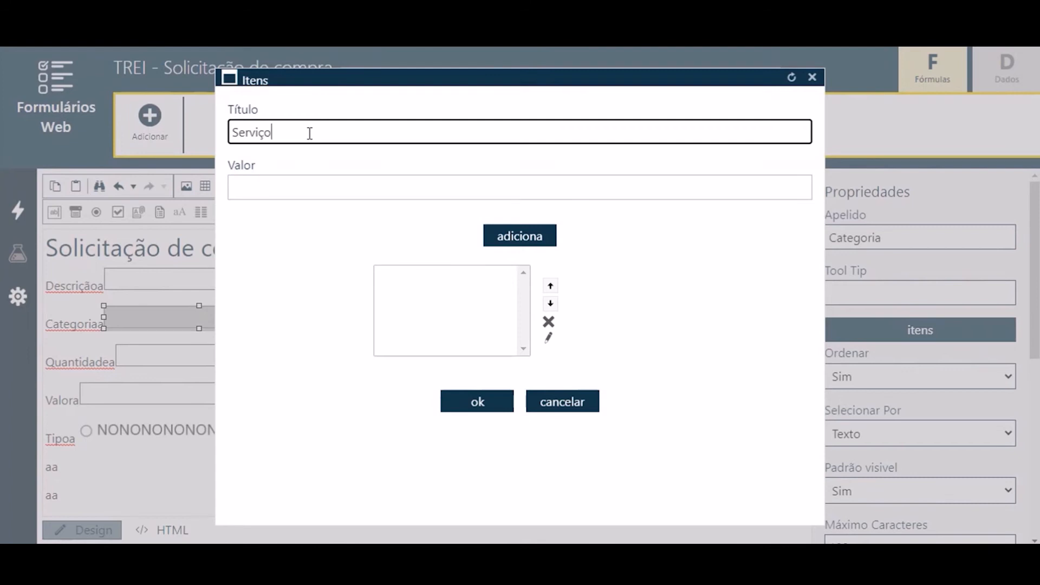
{"action": "left_click_drag", "start_coordinate": [310, 133], "coordinate": [231, 142]}
{"action": "key", "text": "ctrl+c"}
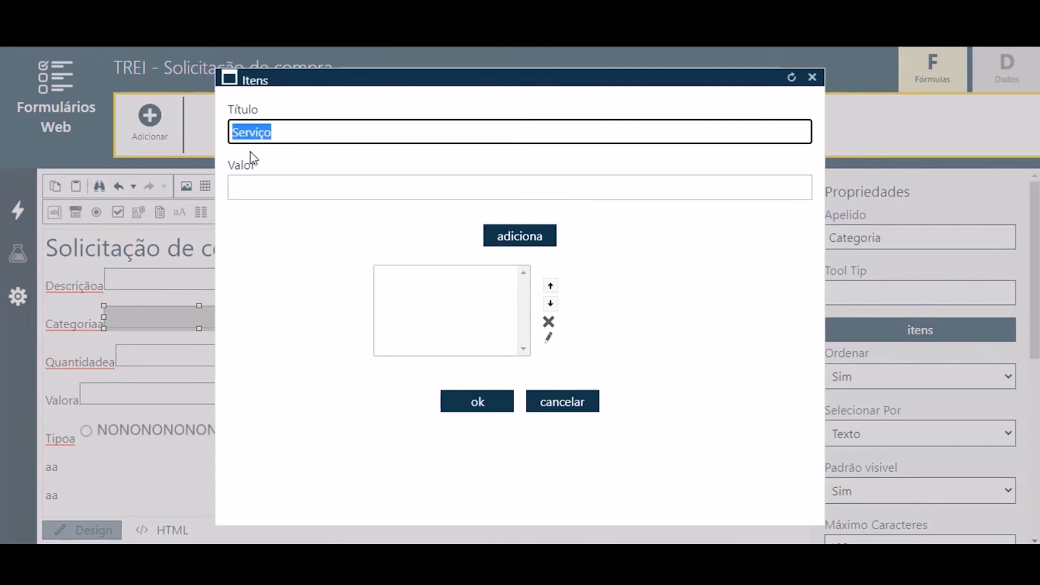
{"action": "left_click", "coordinate": [293, 187]}
{"action": "key", "text": "ctrl+v"}
{"action": "left_click", "coordinate": [492, 234]}
Add a second item with title and value "Produto" and save the Categoria item list
{"action": "left_click", "coordinate": [310, 137]}
{"action": "type", "text": "Produto"}
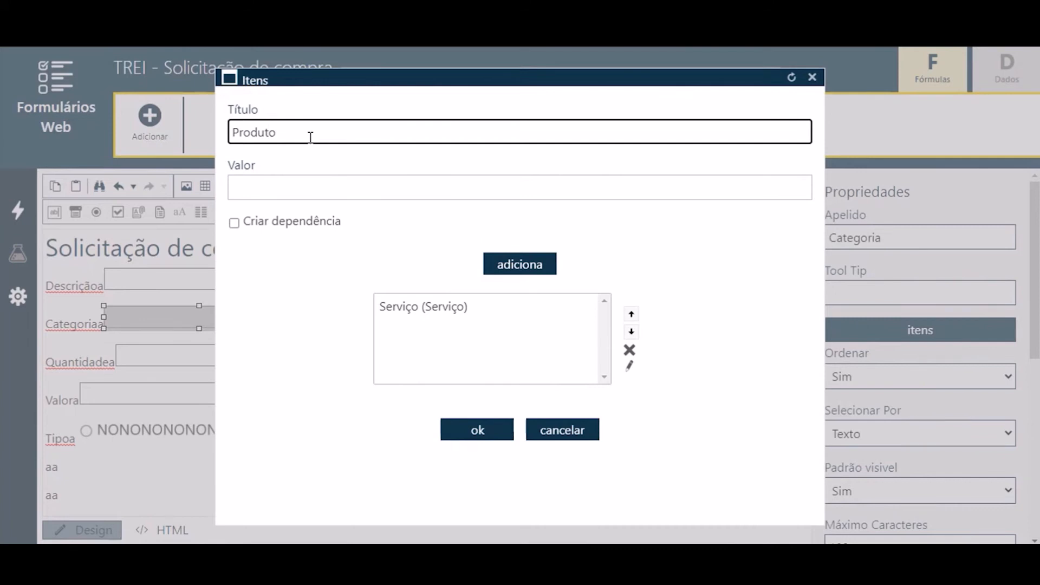
{"action": "double_click", "coordinate": [254, 132]}
{"action": "left_click", "coordinate": [492, 264]}
{"action": "left_click", "coordinate": [476, 432]}
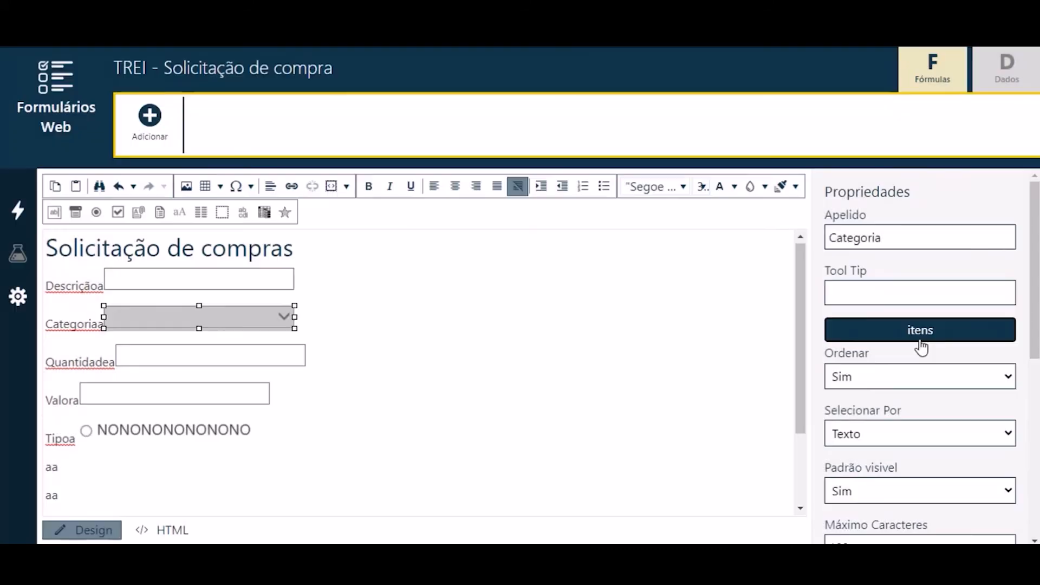
Set Ordenar to Não for the Categoria drop-down list and review the order of its items
{"action": "left_click", "coordinate": [870, 383]}
{"action": "left_click", "coordinate": [856, 414]}
{"action": "left_click", "coordinate": [862, 332]}
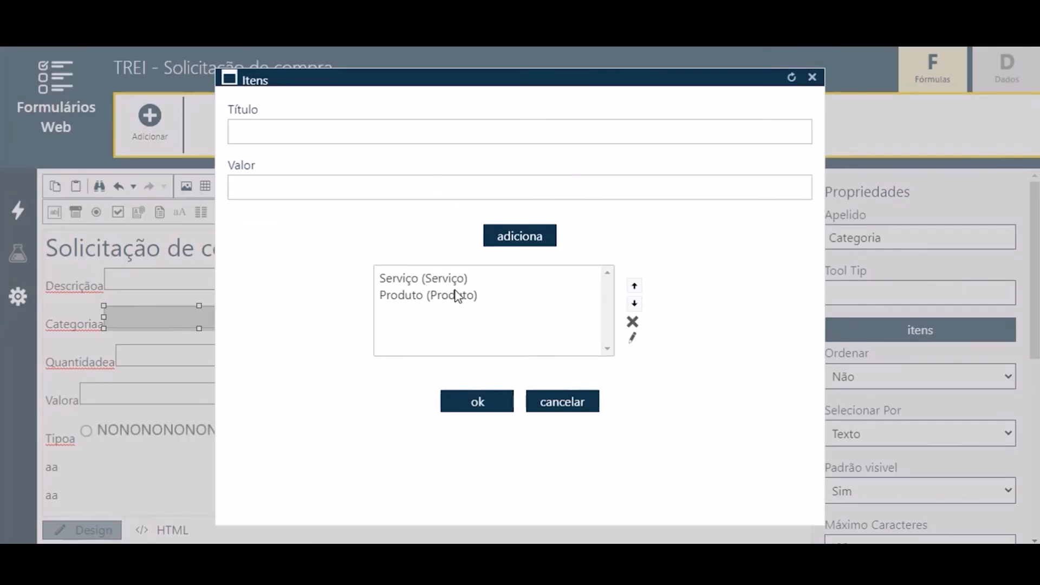
{"action": "left_click", "coordinate": [812, 78]}
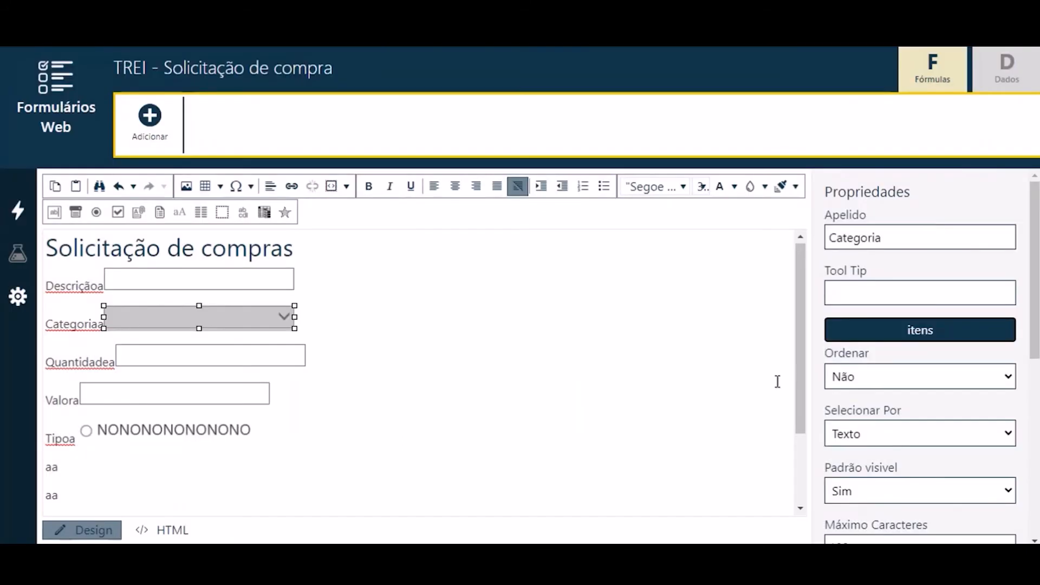
Re-enter "Serviço" as the value of the Serviço item, save the list and review its items
{"action": "left_click", "coordinate": [857, 330]}
{"action": "left_click", "coordinate": [428, 279]}
{"action": "left_click", "coordinate": [632, 338]}
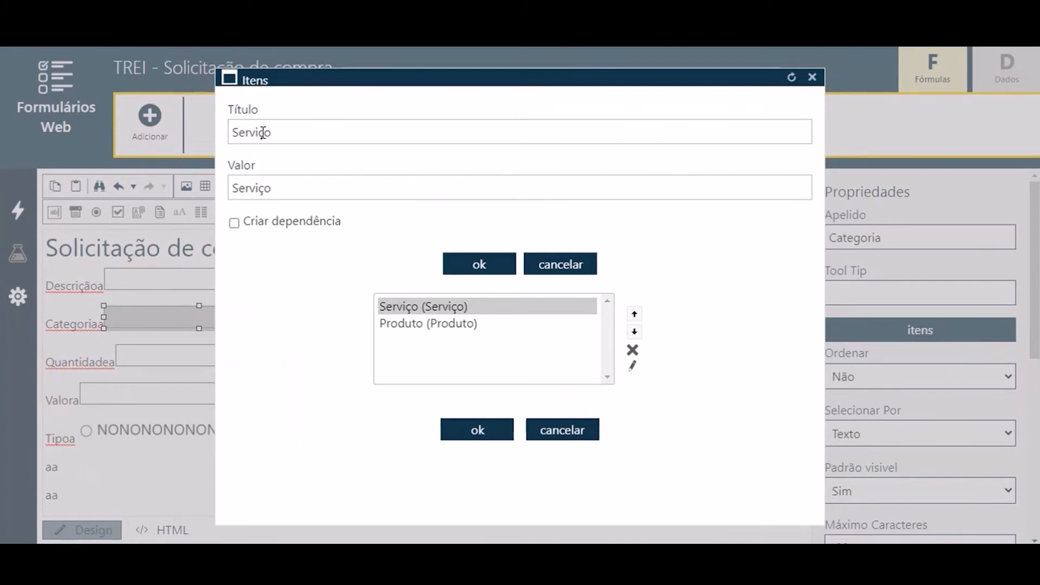
{"action": "double_click", "coordinate": [264, 192]}
{"action": "type", "text": "S"}
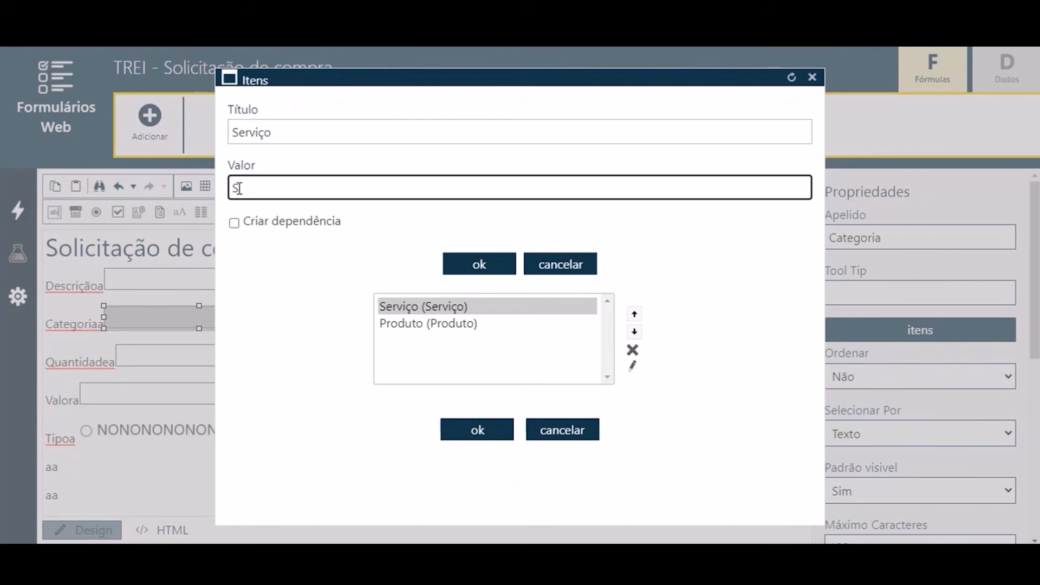
{"action": "type", "text": "erviço"}
{"action": "left_click", "coordinate": [489, 265]}
{"action": "left_click", "coordinate": [476, 433]}
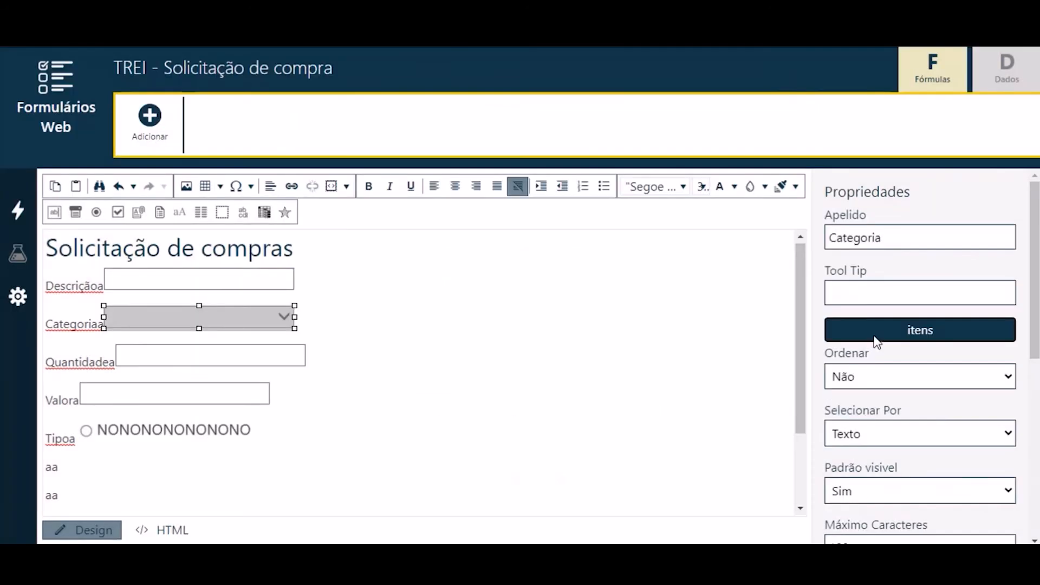
{"action": "left_click", "coordinate": [870, 334]}
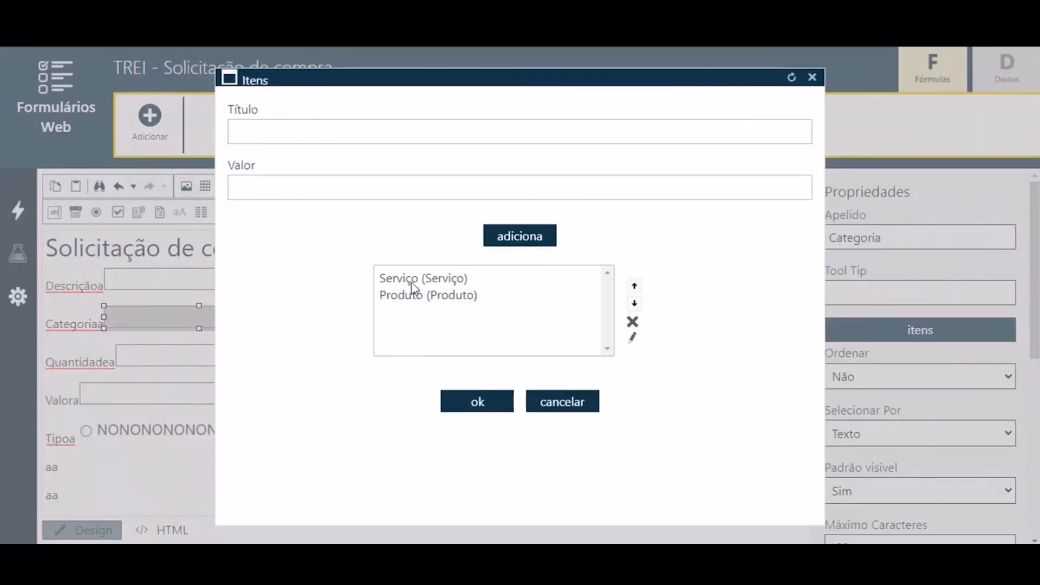
{"action": "left_click", "coordinate": [813, 79]}
Examine the Categoria drop-down list's Selecionar Por and Padrão visível options and its remaining properties
{"action": "left_click", "coordinate": [858, 435]}
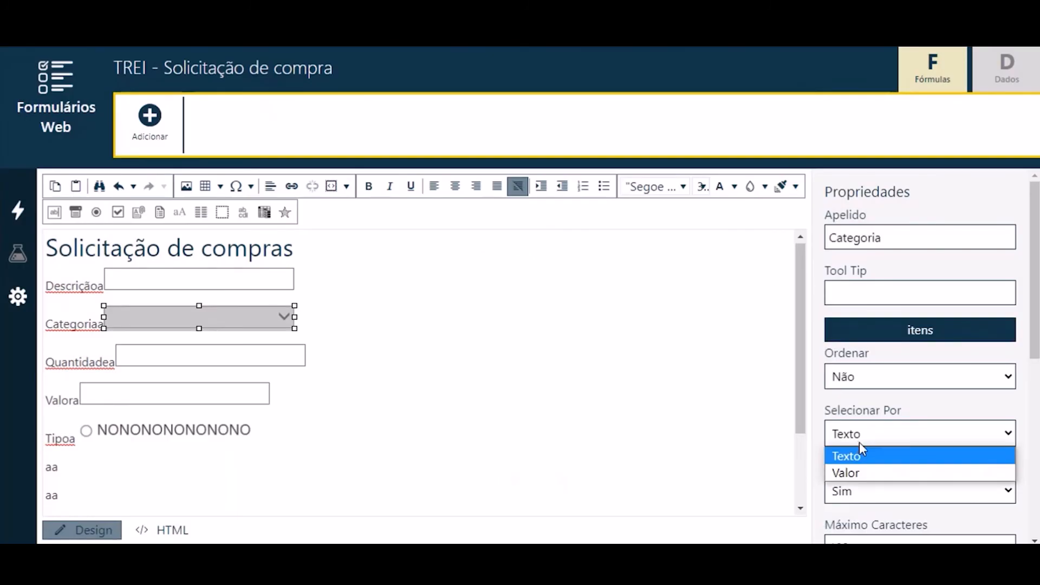
{"action": "left_click", "coordinate": [863, 398]}
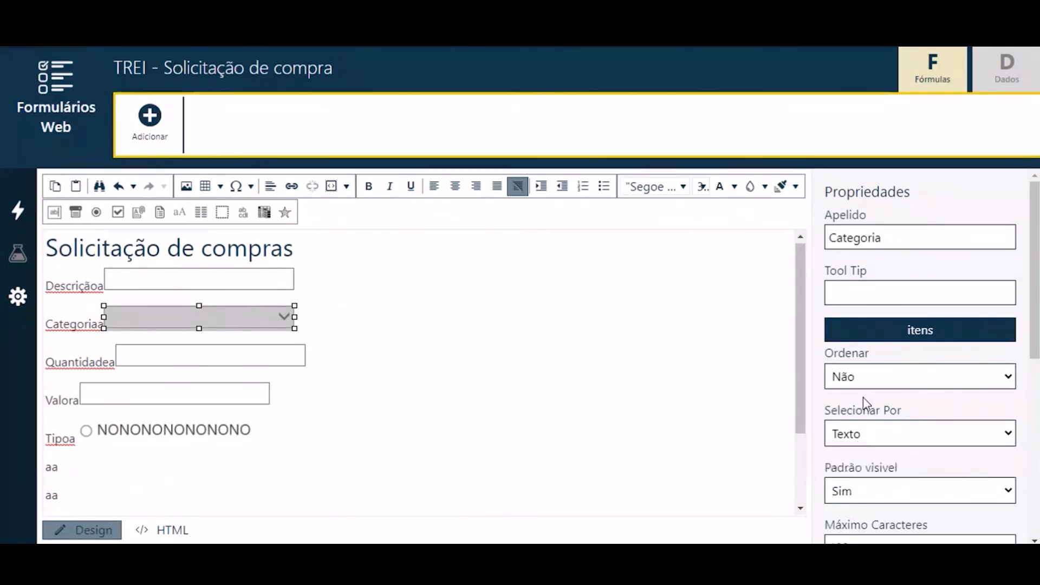
{"action": "scroll", "coordinate": [865, 398], "scroll_direction": "down", "scroll_amount": 3}
{"action": "left_click", "coordinate": [860, 339]}
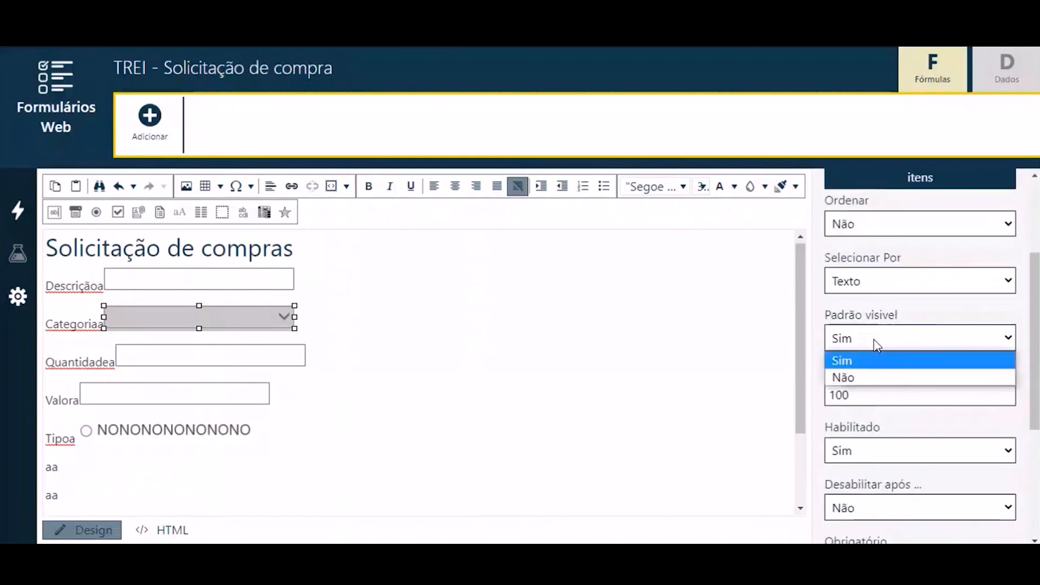
{"action": "left_click", "coordinate": [866, 360]}
{"action": "scroll", "coordinate": [872, 311], "scroll_direction": "down", "scroll_amount": 1}
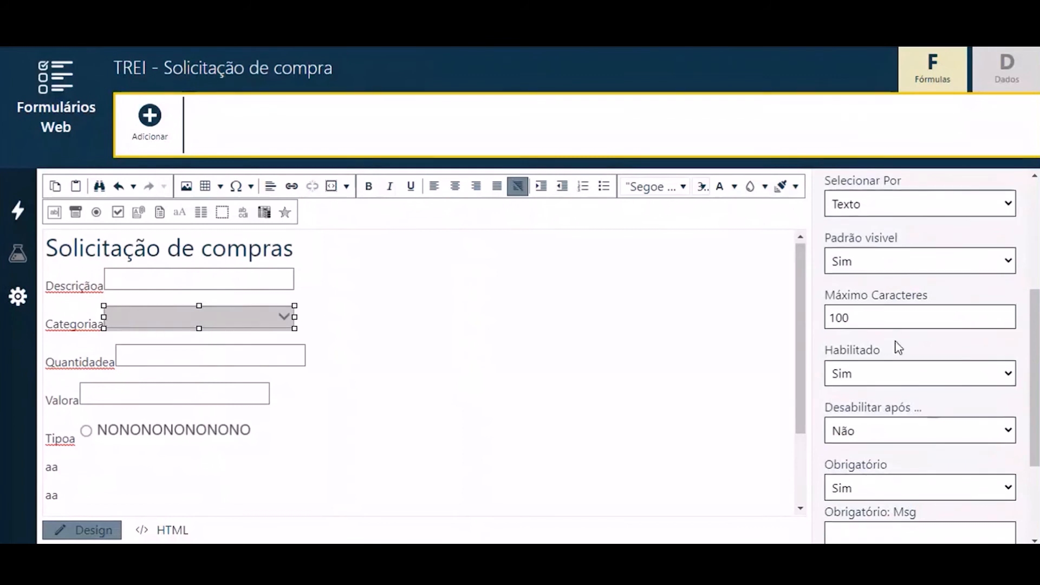
{"action": "scroll", "coordinate": [880, 304], "scroll_direction": "down", "scroll_amount": 1}
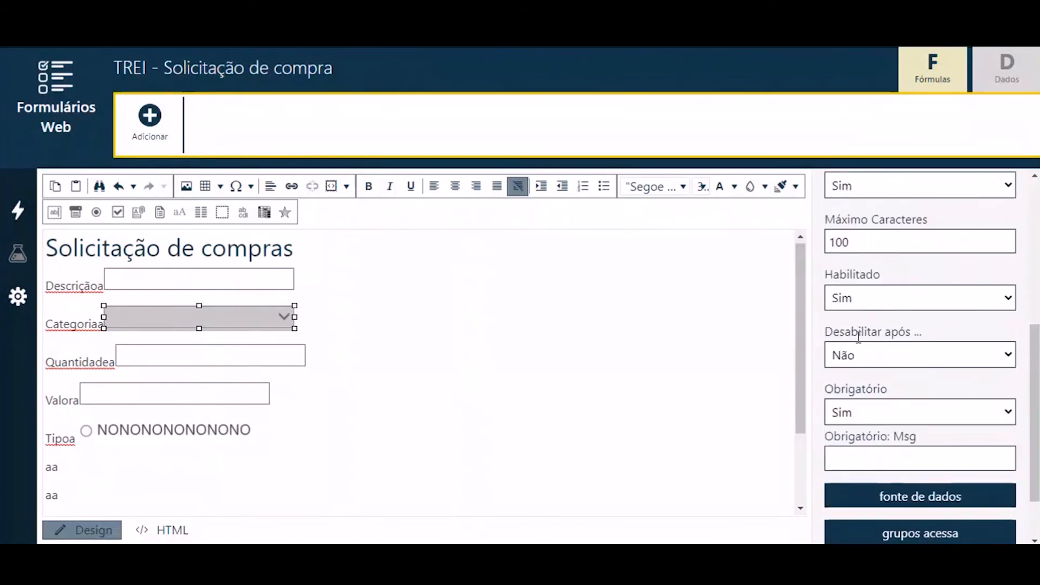
{"action": "scroll", "coordinate": [855, 359], "scroll_direction": "down", "scroll_amount": 1}
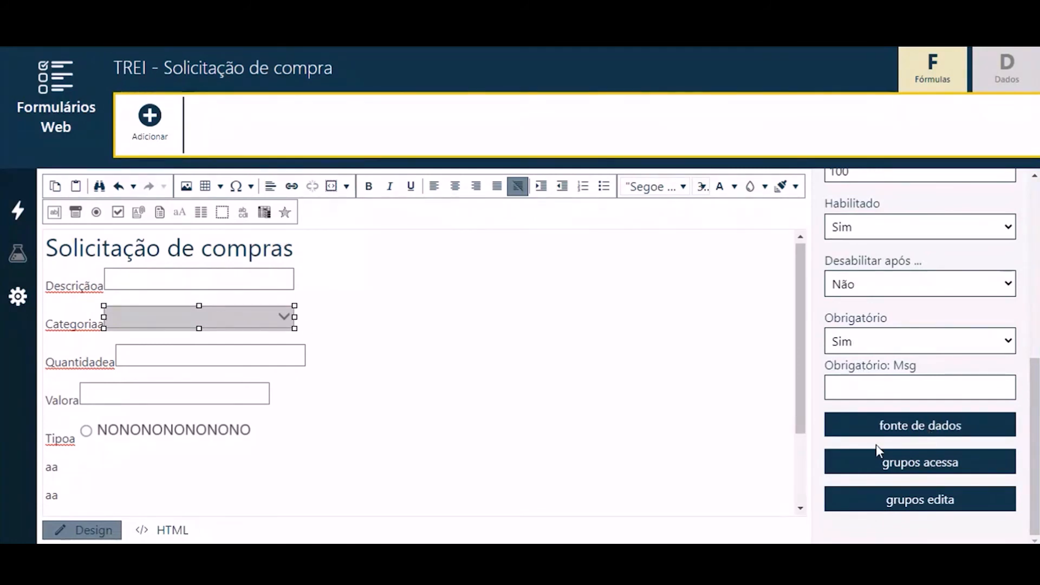
Set the Apelido of the Quantidade text box to "Quantidade"
{"action": "left_click", "coordinate": [247, 361]}
{"action": "scroll", "coordinate": [1022, 247], "scroll_direction": "up", "scroll_amount": 3}
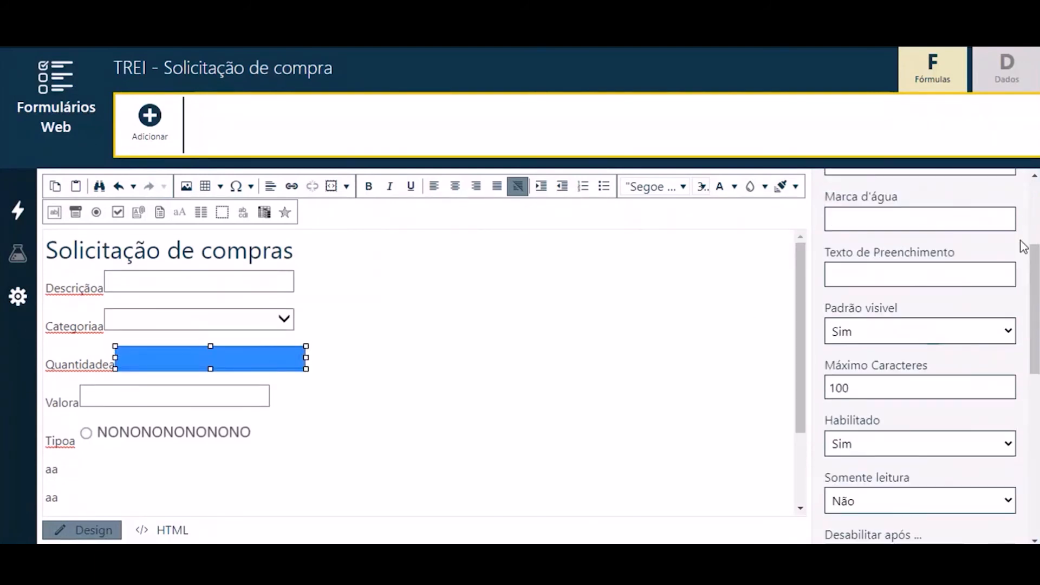
{"action": "scroll", "coordinate": [1022, 247], "scroll_direction": "up", "scroll_amount": 3}
{"action": "left_click", "coordinate": [939, 239]}
{"action": "type", "text": "Quantidade"}
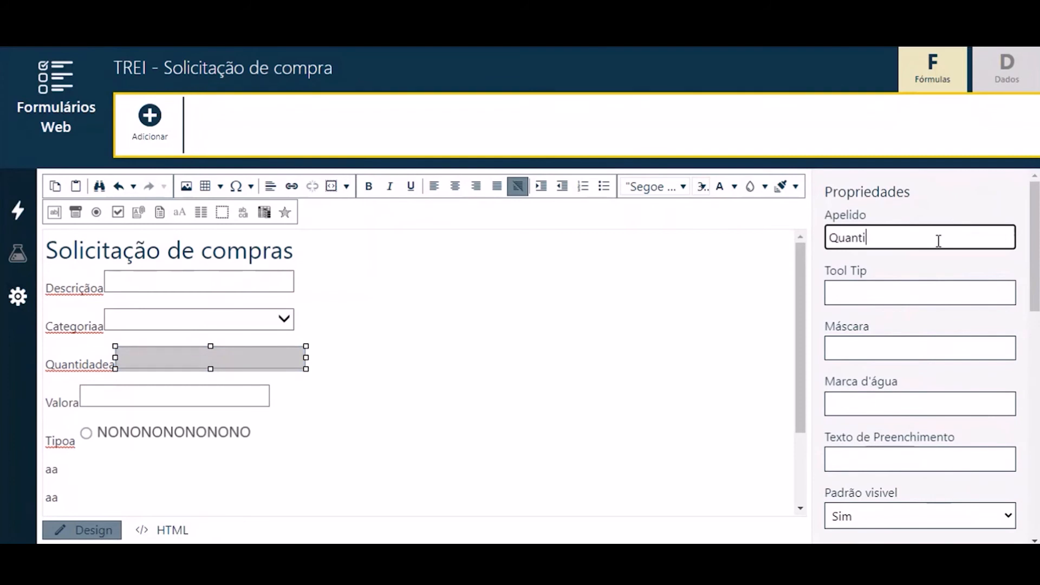
Review the validation expression models for the Quantidade text box and save its Tipo do Campo as Número
{"action": "scroll", "coordinate": [936, 238], "scroll_direction": "down", "scroll_amount": 5}
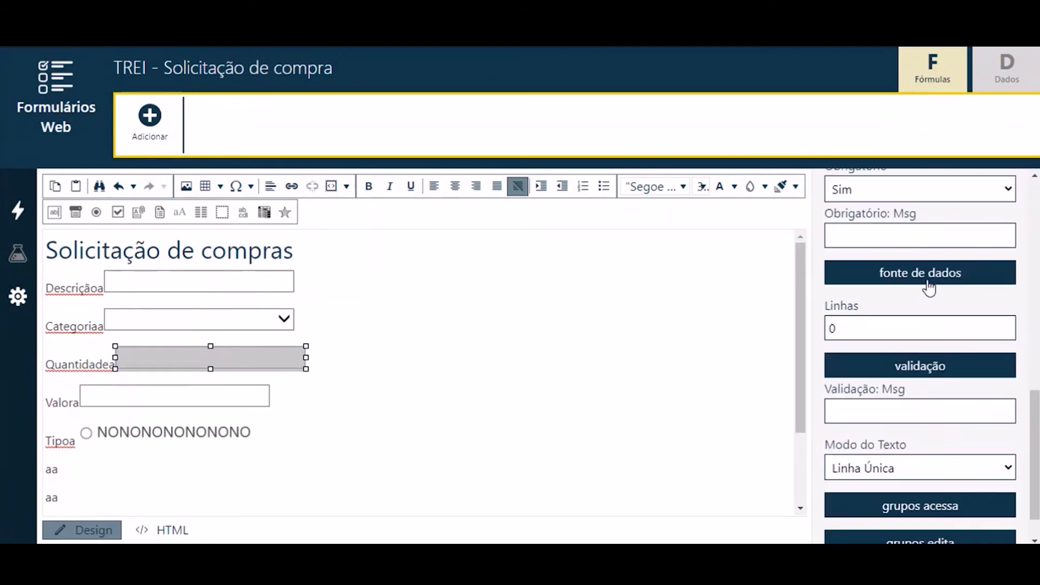
{"action": "left_click", "coordinate": [944, 374]}
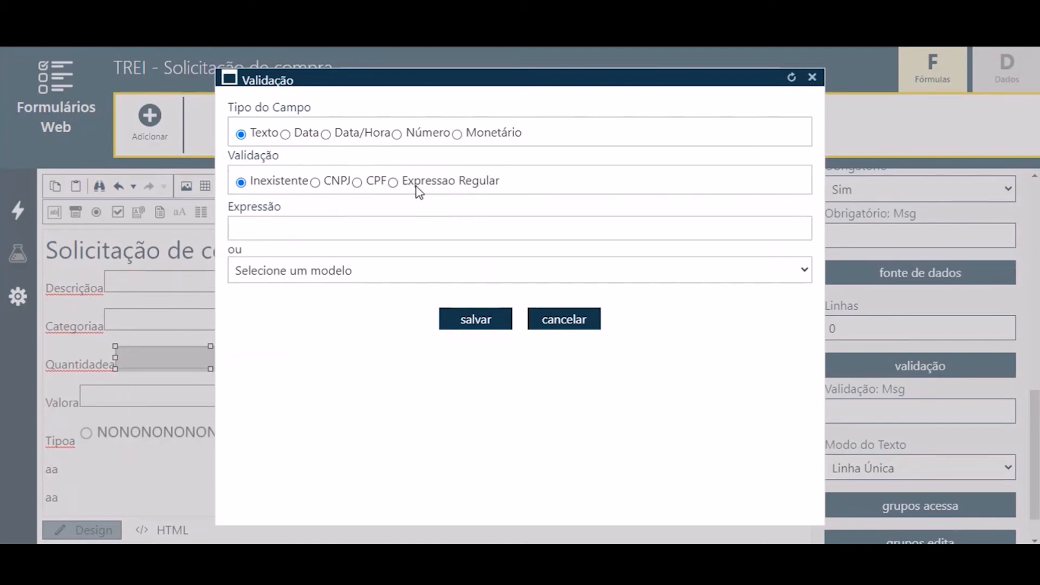
{"action": "left_click", "coordinate": [304, 272]}
{"action": "scroll", "coordinate": [317, 292], "scroll_direction": "down", "scroll_amount": 2}
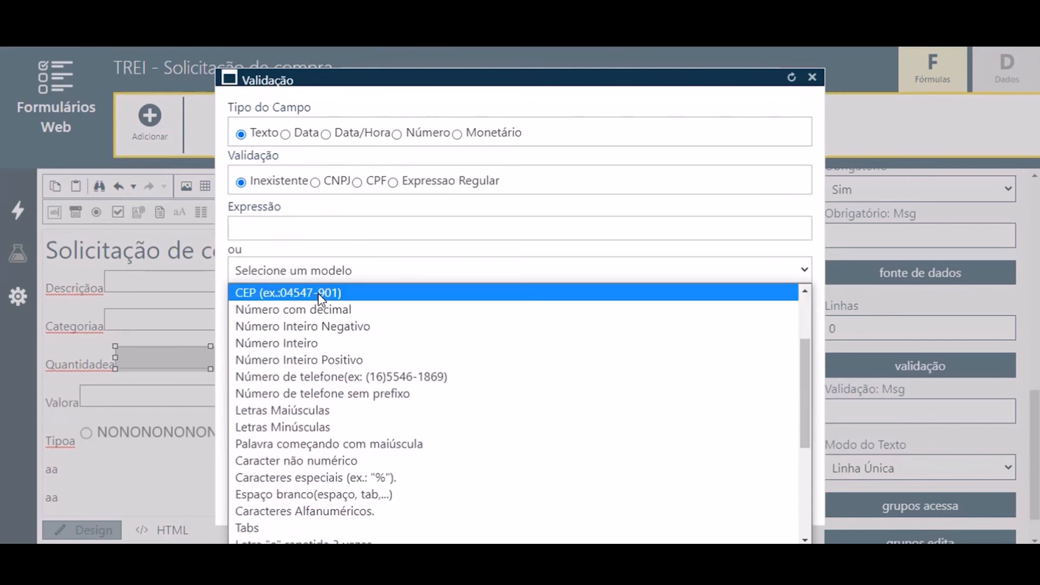
{"action": "scroll", "coordinate": [318, 295], "scroll_direction": "down", "scroll_amount": 3}
{"action": "scroll", "coordinate": [320, 298], "scroll_direction": "up", "scroll_amount": 5}
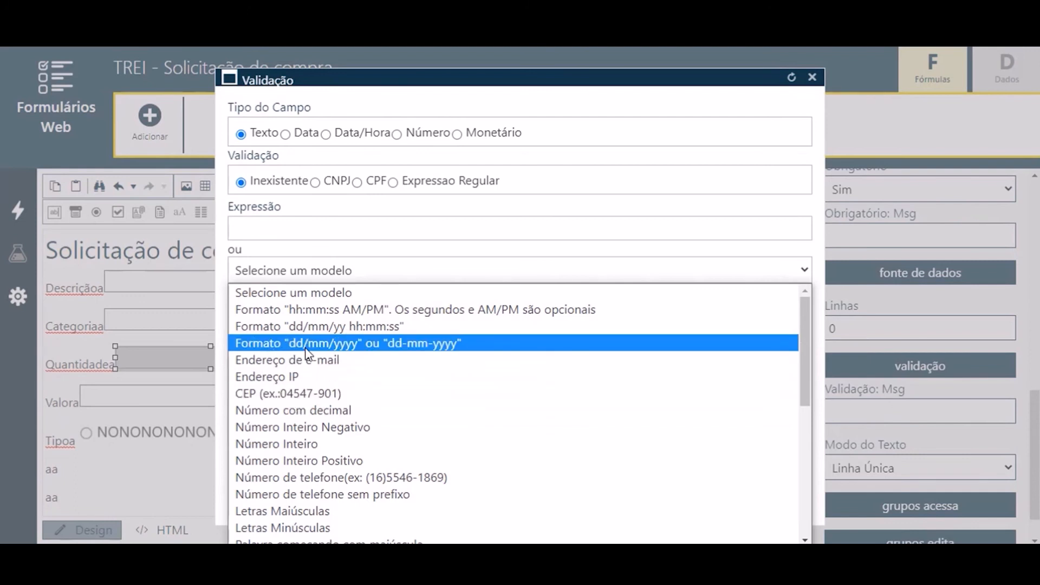
{"action": "scroll", "coordinate": [303, 352], "scroll_direction": "down", "scroll_amount": 5}
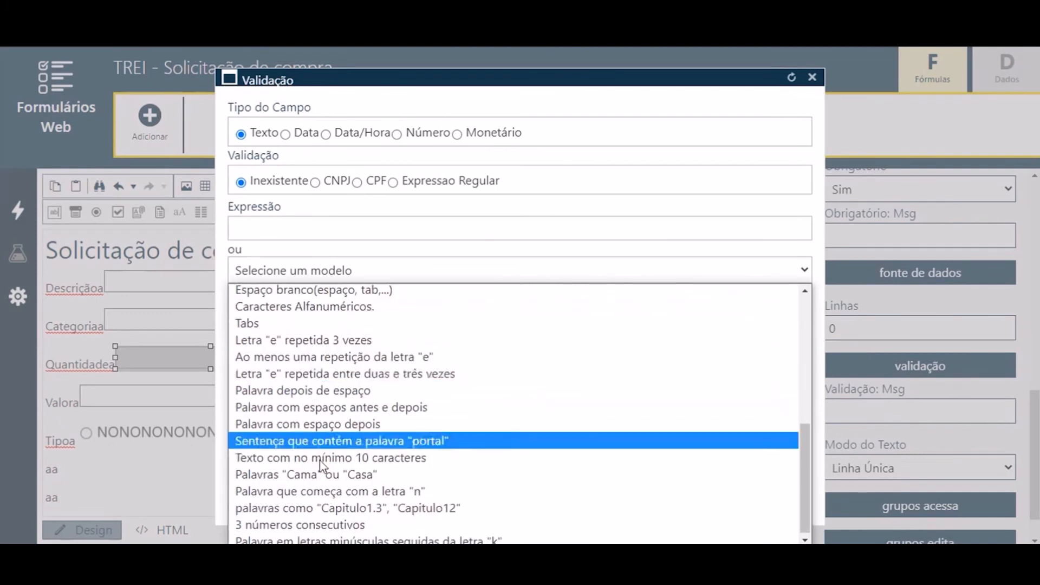
{"action": "scroll", "coordinate": [314, 444], "scroll_direction": "up", "scroll_amount": 6}
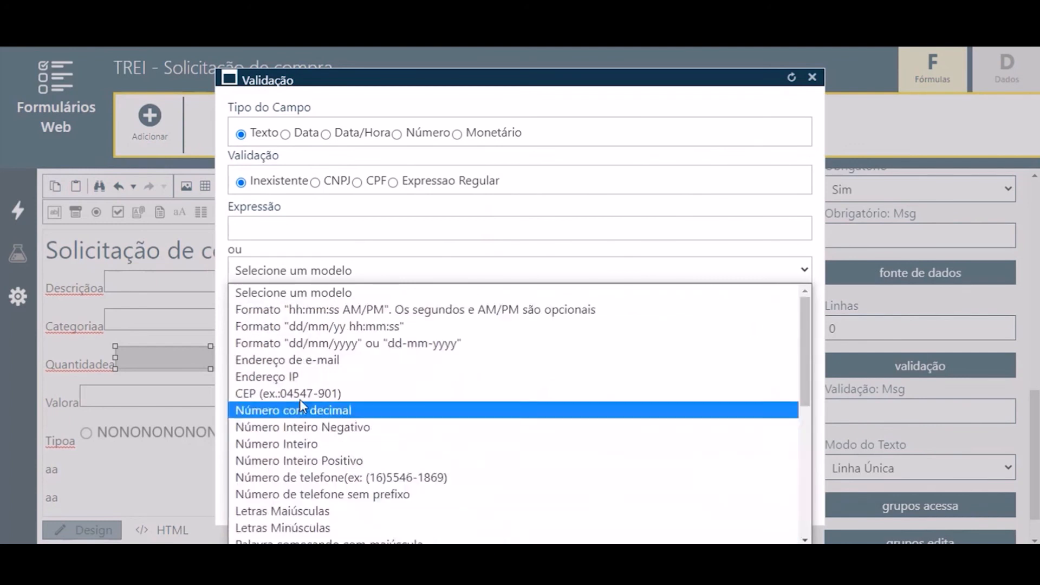
{"action": "left_click", "coordinate": [317, 274]}
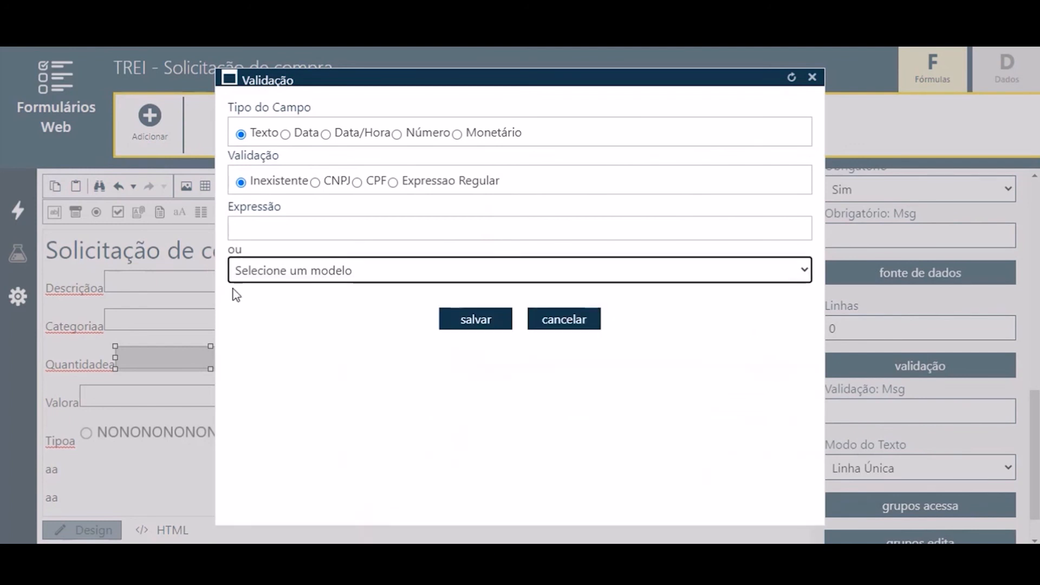
{"action": "left_click", "coordinate": [437, 142]}
{"action": "left_click", "coordinate": [474, 171]}
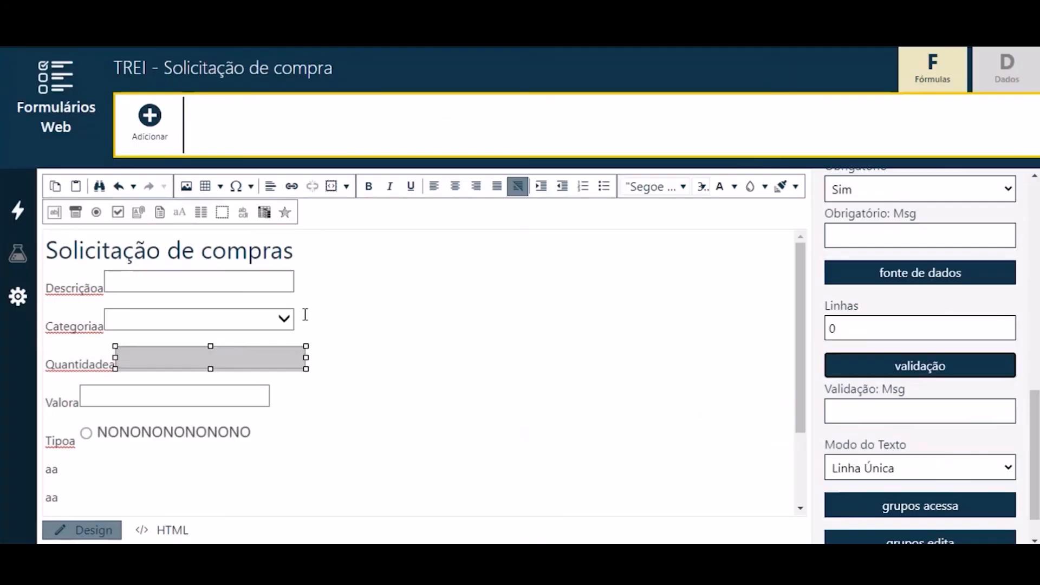
Set the Apelido of the Valor text box to "Valor"
{"action": "left_click", "coordinate": [231, 403]}
{"action": "scroll", "coordinate": [968, 263], "scroll_direction": "up", "scroll_amount": 6}
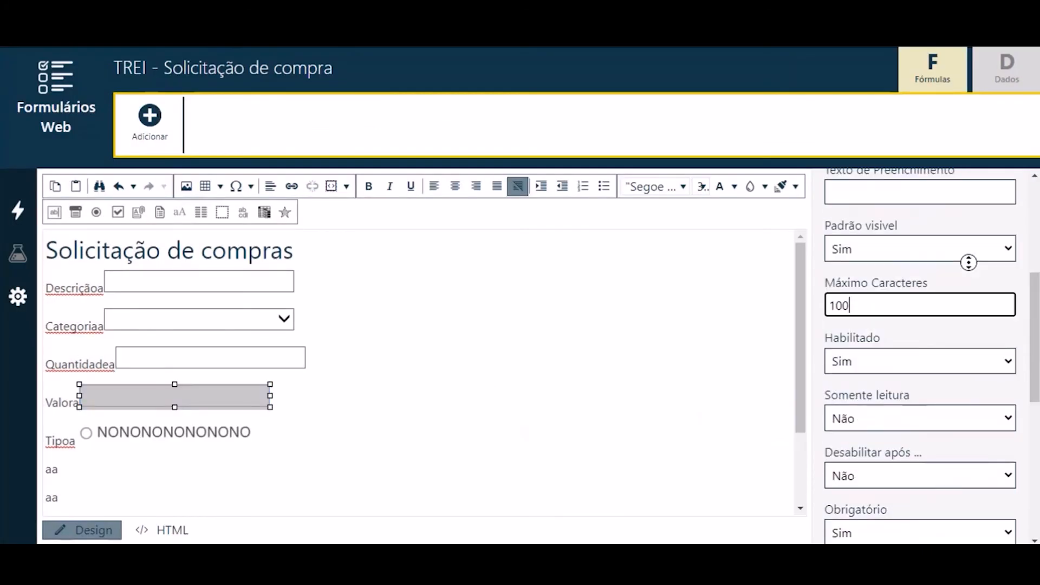
{"action": "scroll", "coordinate": [968, 262], "scroll_direction": "up", "scroll_amount": 5}
{"action": "left_click", "coordinate": [936, 238]}
{"action": "type", "text": "Valor"}
Set the Valor text box's validation Tipo do Campo to Monetário and save it
{"action": "scroll", "coordinate": [936, 242], "scroll_direction": "down", "scroll_amount": 10}
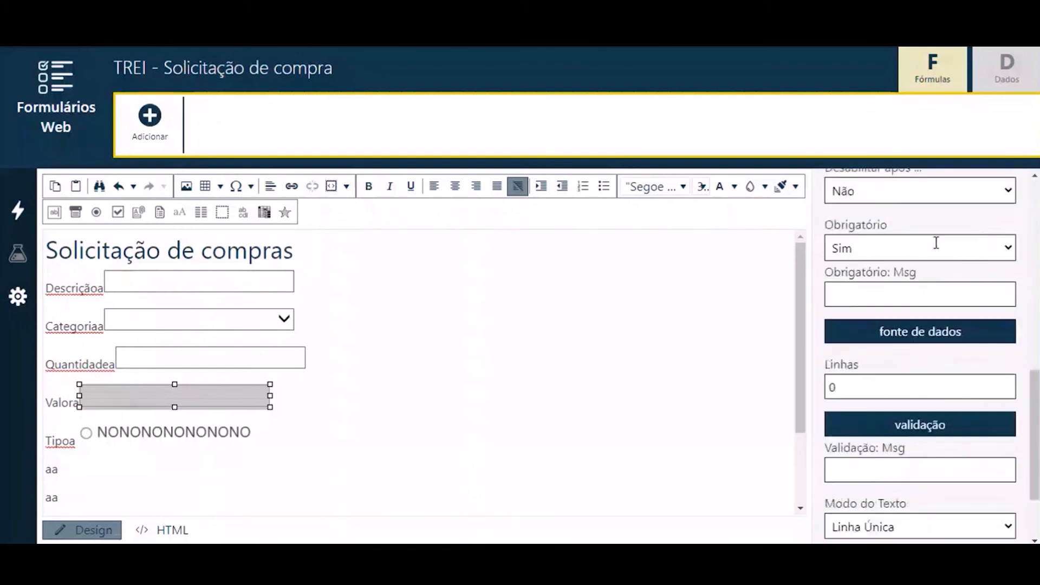
{"action": "scroll", "coordinate": [921, 287], "scroll_direction": "down", "scroll_amount": 2}
{"action": "left_click", "coordinate": [903, 324]}
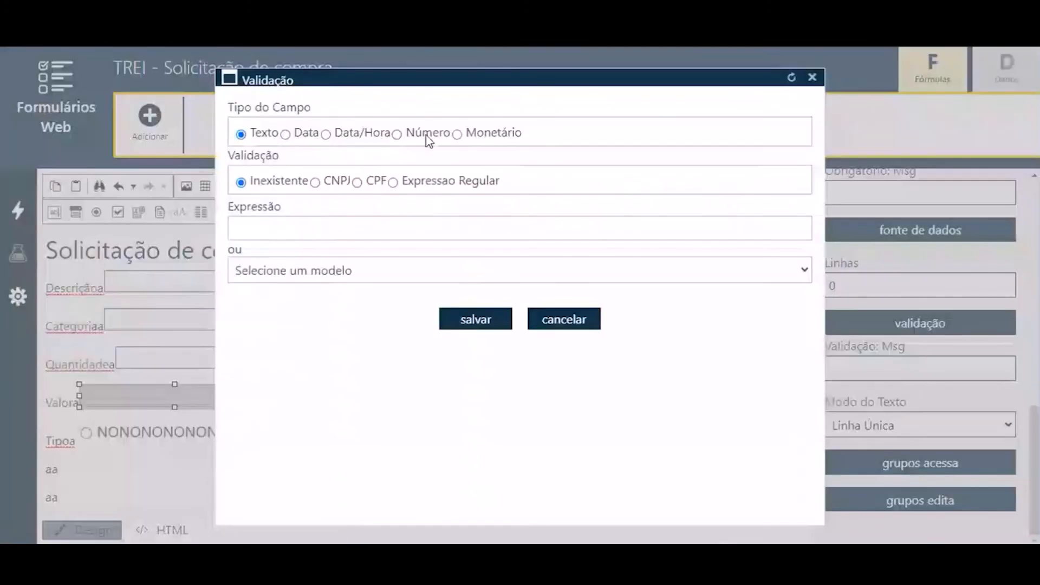
{"action": "left_click", "coordinate": [475, 136]}
{"action": "left_click", "coordinate": [494, 236]}
Set the Apelido of the Tipo radio button control to "Tipo"
{"action": "left_click", "coordinate": [163, 432]}
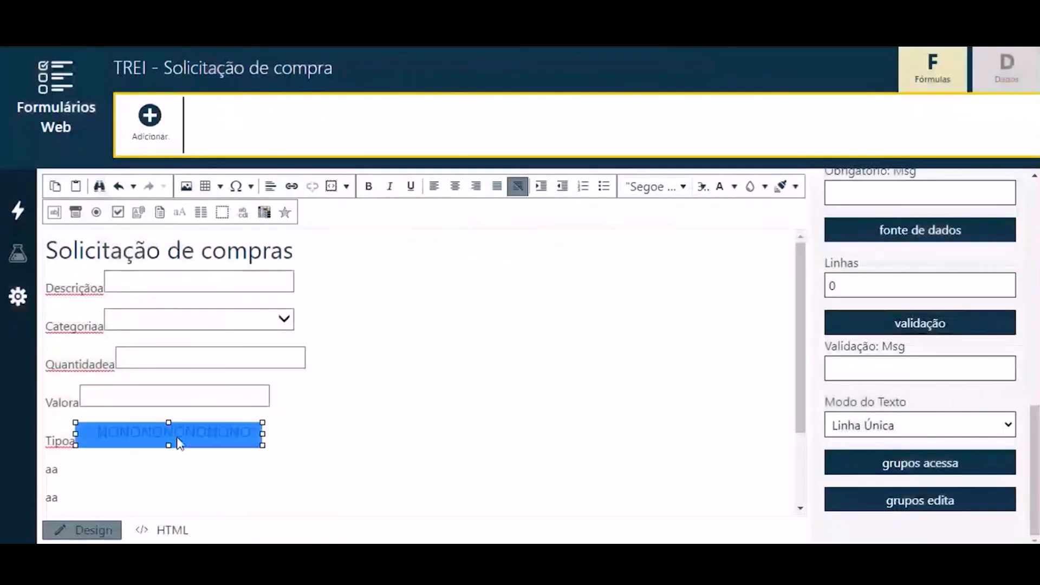
{"action": "scroll", "coordinate": [937, 238], "scroll_direction": "up", "scroll_amount": 5}
{"action": "scroll", "coordinate": [955, 249], "scroll_direction": "up", "scroll_amount": 3}
{"action": "left_click", "coordinate": [955, 238]}
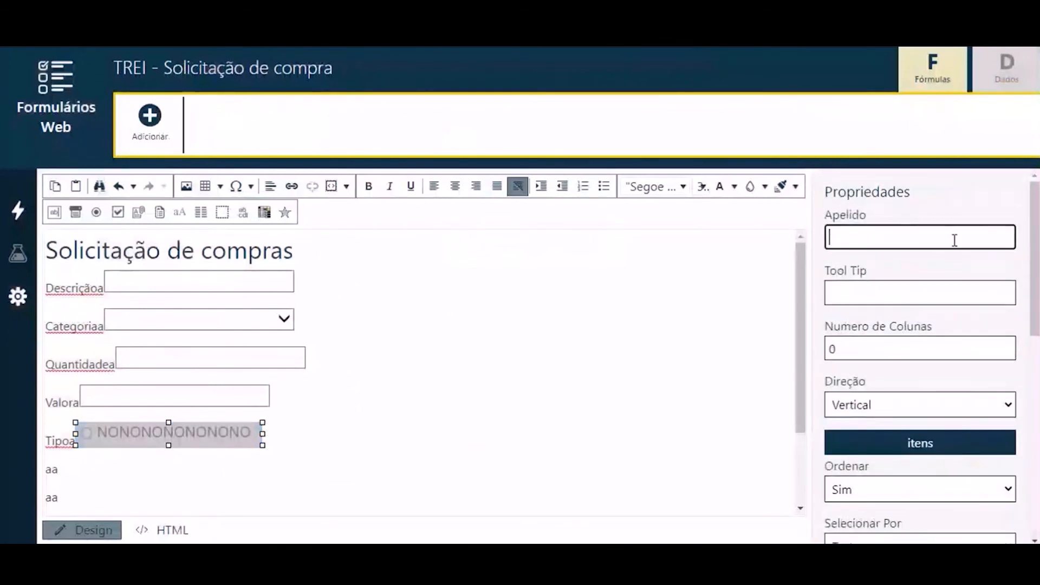
{"action": "type", "text": "Tipo"}
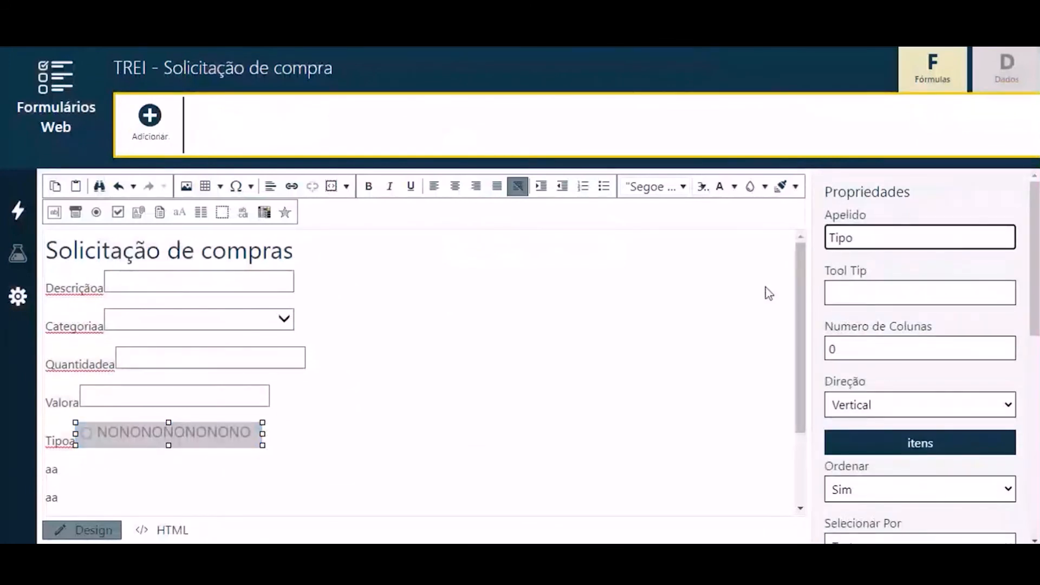
Add an item to the Tipo radio control with "Tipo Interno" as both Título and Valor
{"action": "left_click", "coordinate": [920, 452]}
{"action": "left_click", "coordinate": [313, 133]}
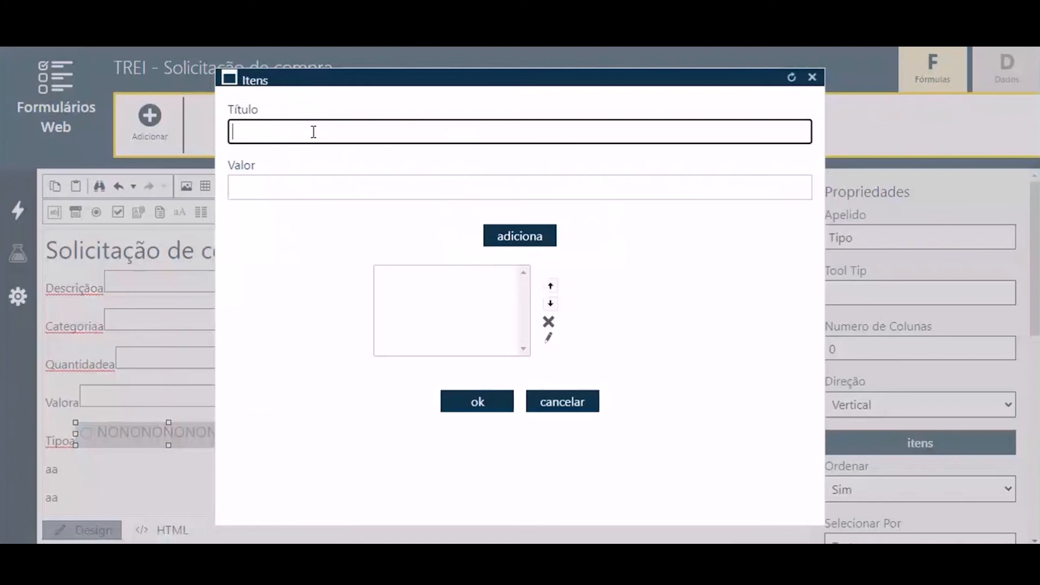
{"action": "type", "text": "Tipo "}
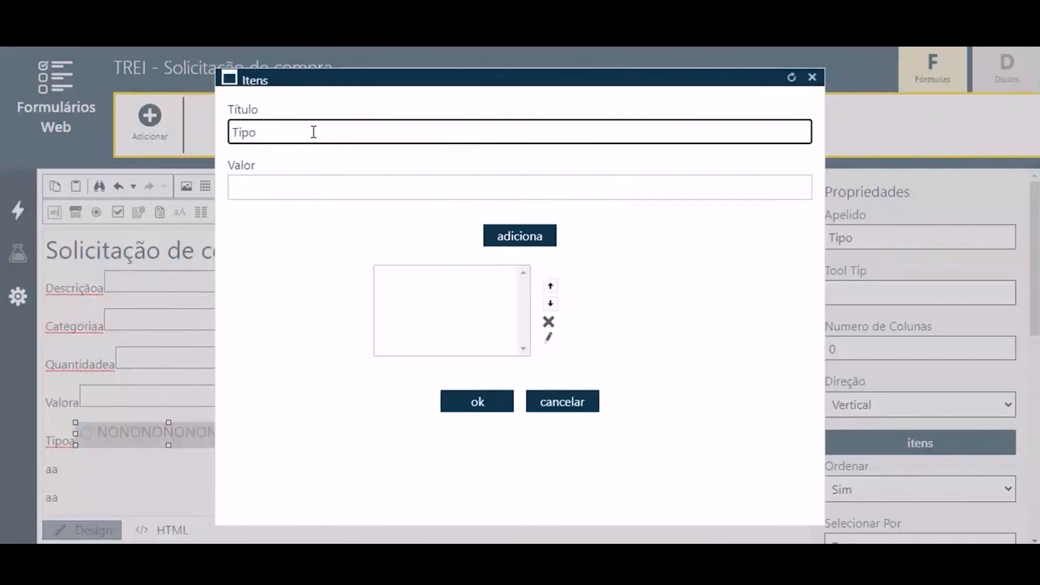
{"action": "type", "text": "Interno"}
{"action": "left_click_drag", "start_coordinate": [313, 132], "coordinate": [223, 130]}
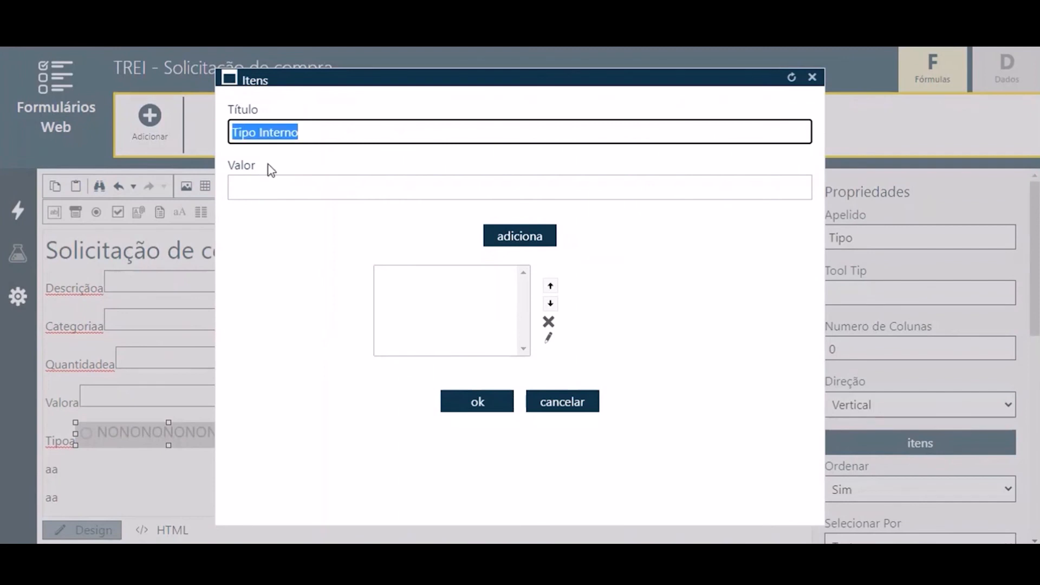
{"action": "key", "text": "ctrl+c"}
{"action": "left_click", "coordinate": [285, 188]}
{"action": "key", "text": "ctrl+v"}
{"action": "left_click", "coordinate": [507, 236]}
Add a second Tipo item with "Tipo Externo" as both Título and Valor, and save the item list
{"action": "left_click", "coordinate": [273, 129]}
{"action": "type", "text": "Tipo Externo"}
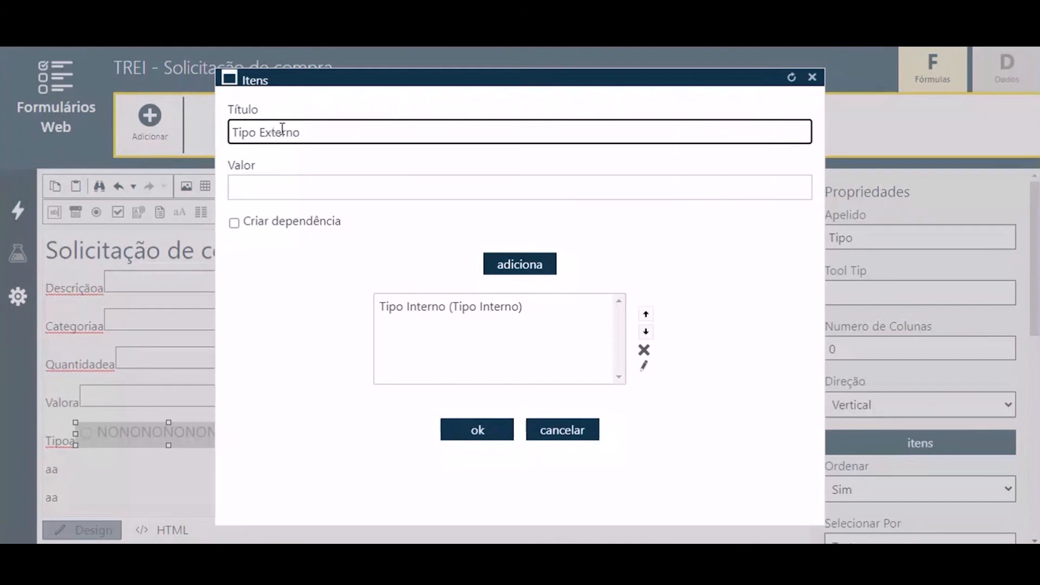
{"action": "left_click_drag", "start_coordinate": [328, 132], "coordinate": [180, 132]}
{"action": "key", "text": "ctrl+c"}
{"action": "left_click", "coordinate": [334, 182]}
{"action": "key", "text": "ctrl+v"}
{"action": "left_click", "coordinate": [518, 267]}
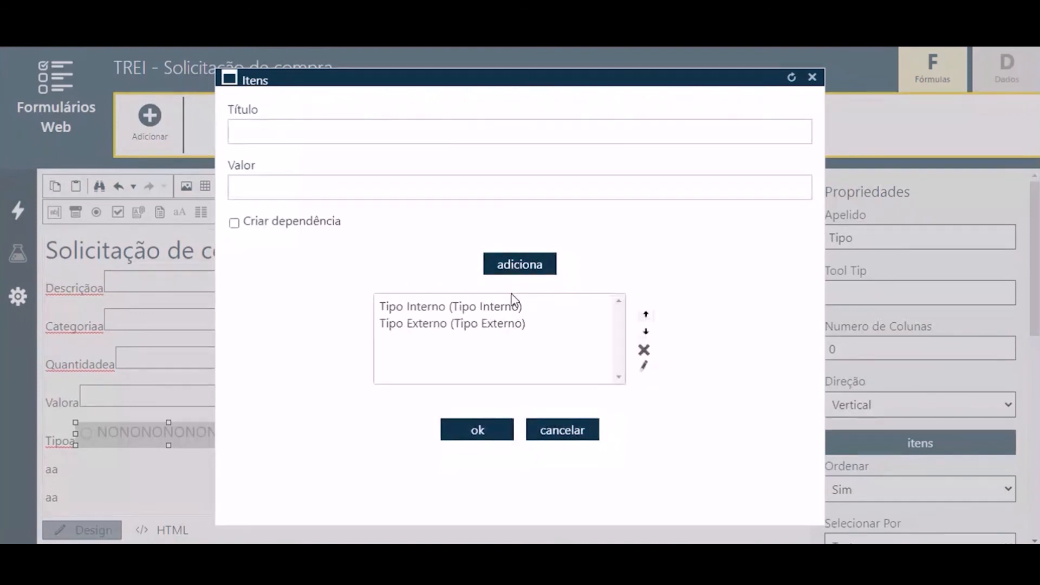
{"action": "left_click", "coordinate": [482, 434]}
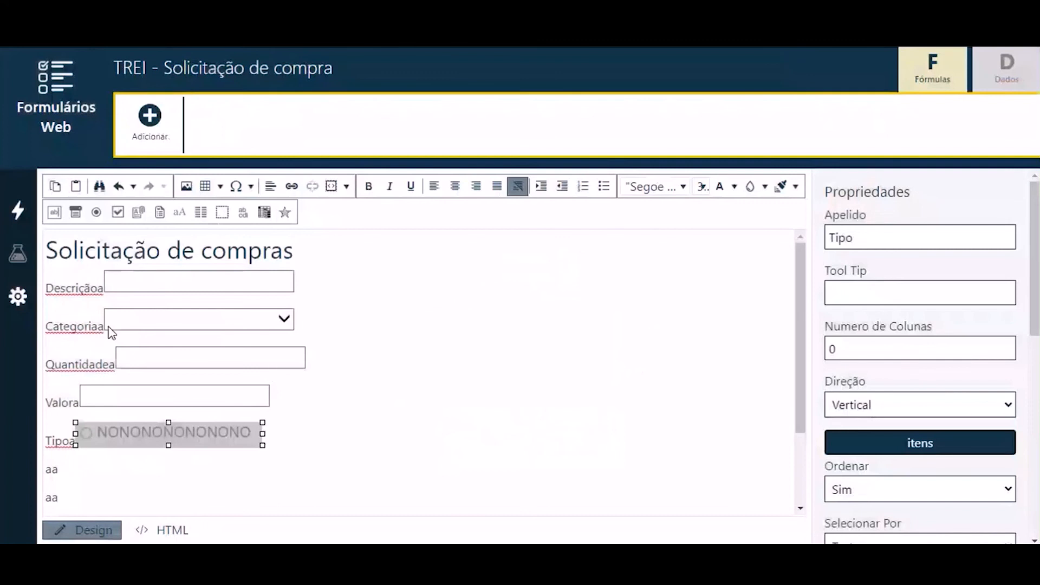
Remove the stray trailing "a" from the Descrição, Categoria, Quantidade and Valor labels in the form design
{"action": "left_click", "coordinate": [107, 292]}
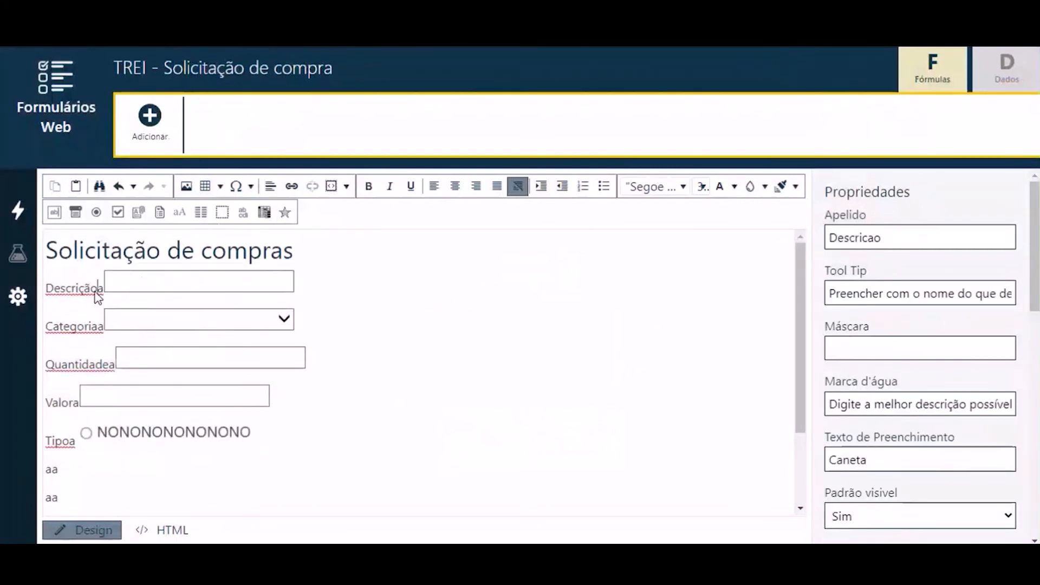
{"action": "key", "text": "BackSpace"}
{"action": "key", "text": "Down"}
{"action": "key", "text": "Right"}
{"action": "key", "text": "BackSpace"}
{"action": "key", "text": "Down"}
{"action": "key", "text": "Right"}
{"action": "key", "text": "Right"}
{"action": "key", "text": "BackSpace"}
{"action": "key", "text": "Down"}
{"action": "key", "text": "Right"}
{"action": "key", "text": "BackSpace"}
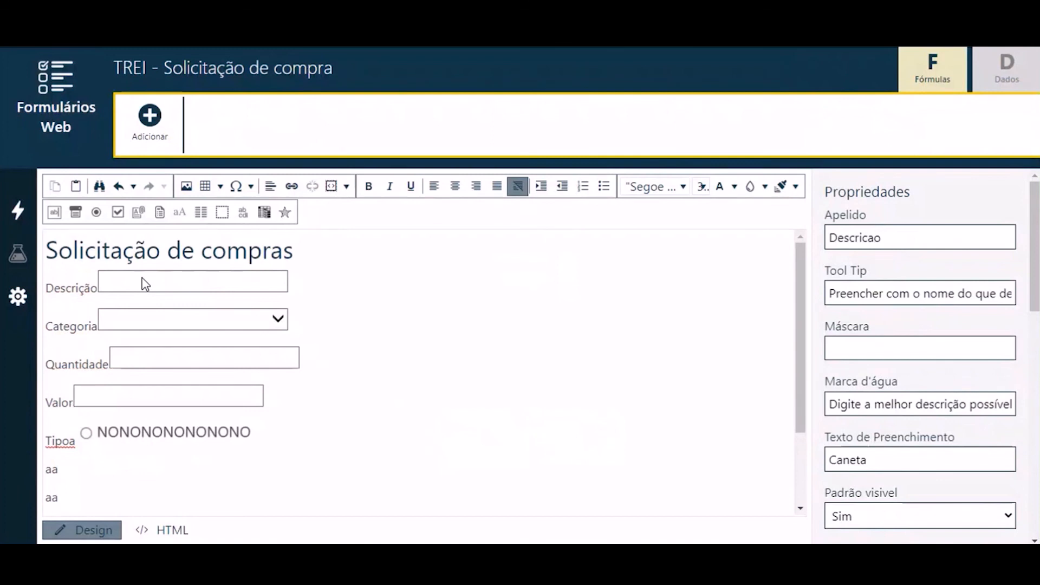
Remove the stray trailing "a" from the Tipo label
{"action": "key", "text": "Up"}
{"action": "key", "text": "End"}
{"action": "type", "text": "/"}
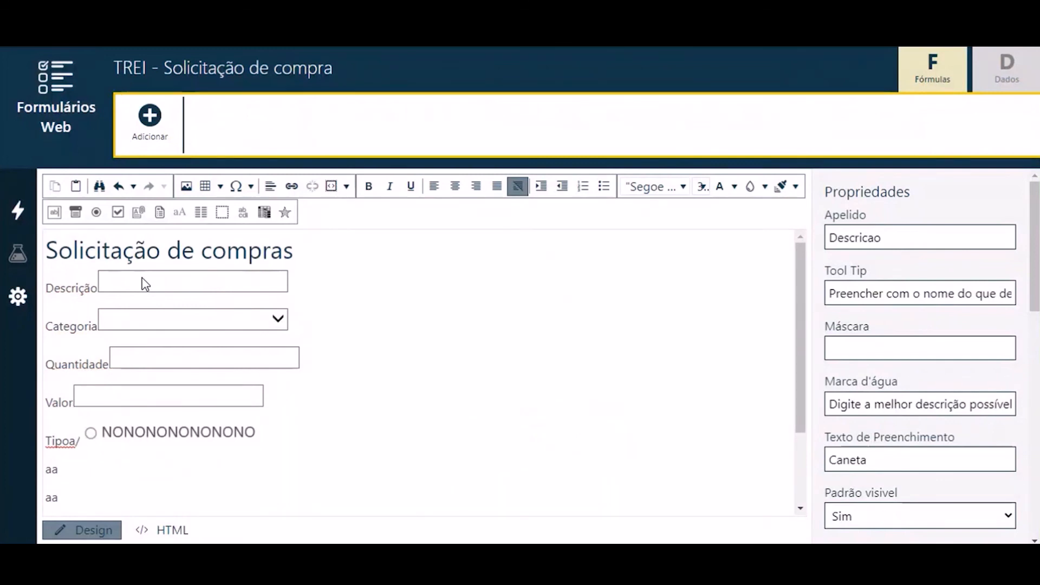
{"action": "key", "text": "BackSpace"}
{"action": "key", "text": "BackSpace"}
{"action": "key", "text": "Down"}
{"action": "key", "text": "Down"}
{"action": "key", "text": "Down"}
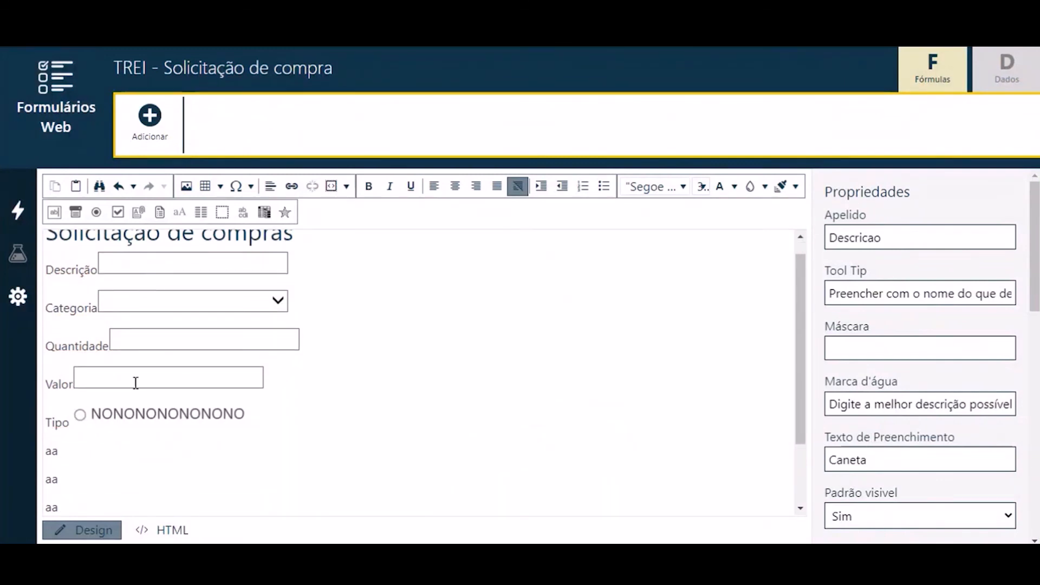
Generate the form, check its test preview and close the preview
{"action": "scroll", "coordinate": [143, 449], "scroll_direction": "down", "scroll_amount": 2}
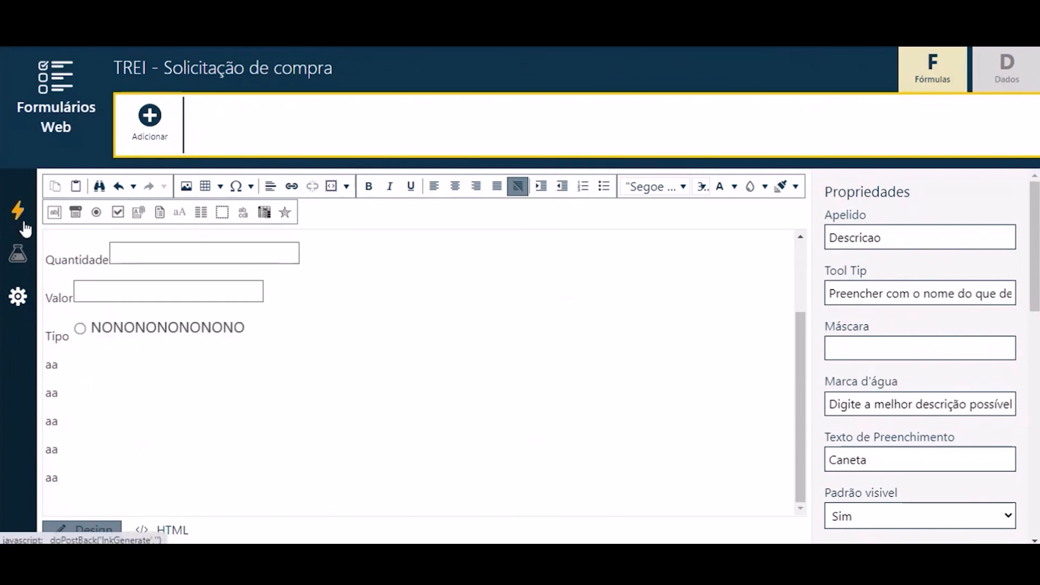
{"action": "left_click", "coordinate": [654, 115]}
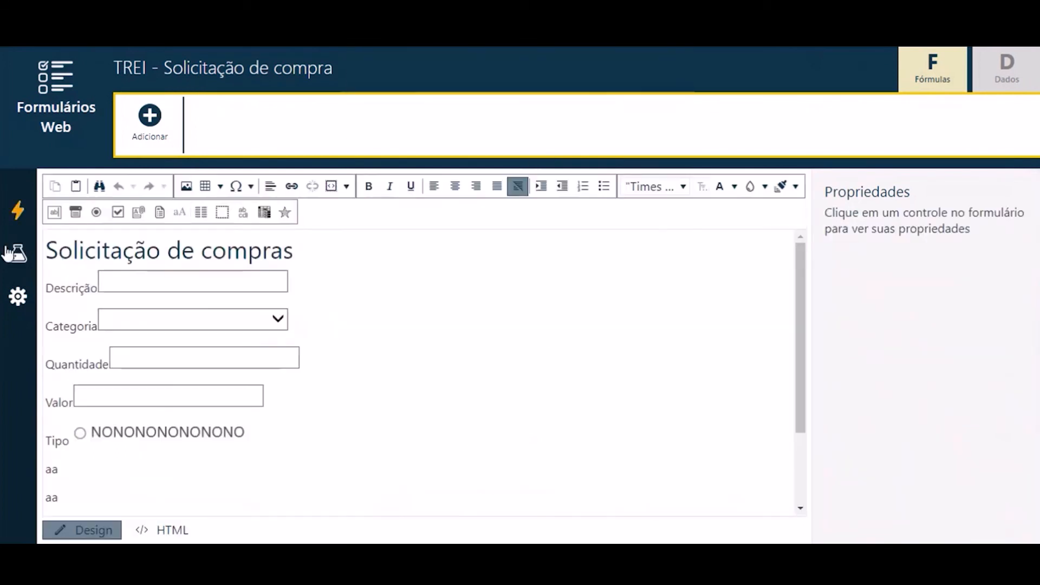
{"action": "left_click", "coordinate": [10, 254]}
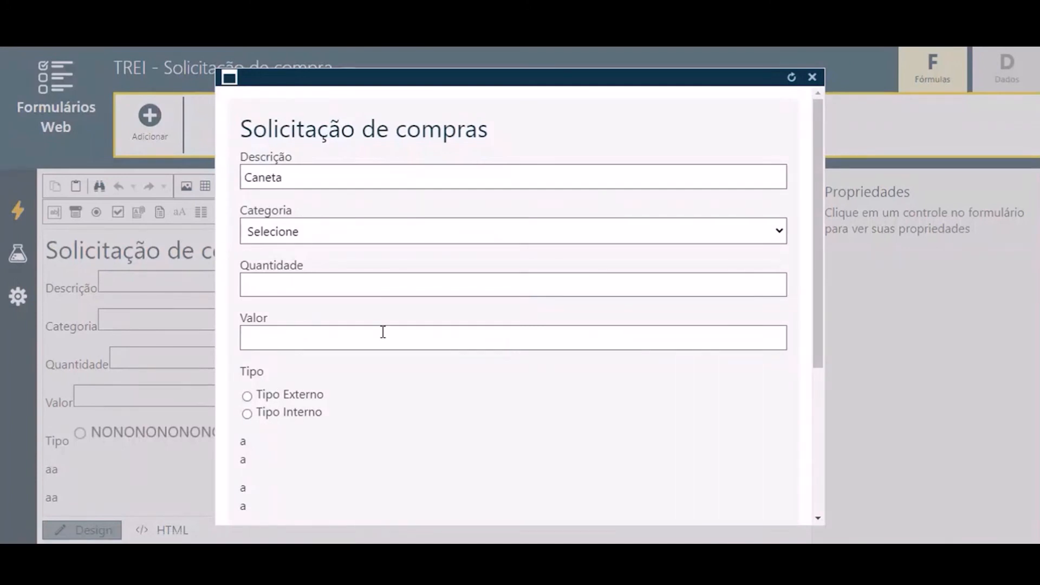
{"action": "left_click", "coordinate": [812, 76]}
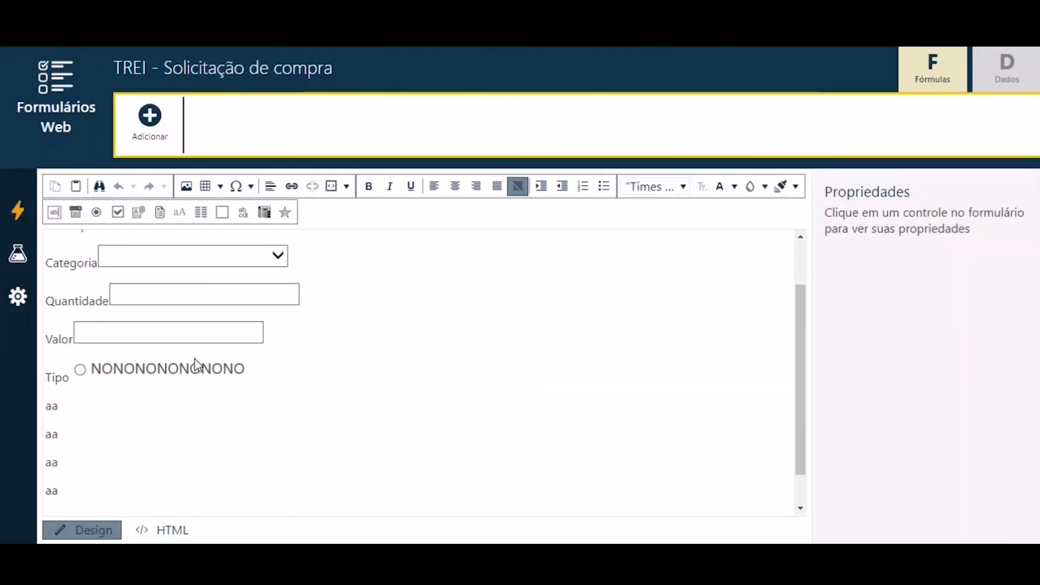
Delete the leftover "a" placeholder lines below the Tipo label in the HTML source and generate the form again
{"action": "left_click", "coordinate": [157, 531]}
{"action": "left_click_drag", "start_coordinate": [174, 381], "coordinate": [21, 327]}
{"action": "key", "text": "BackSpace"}
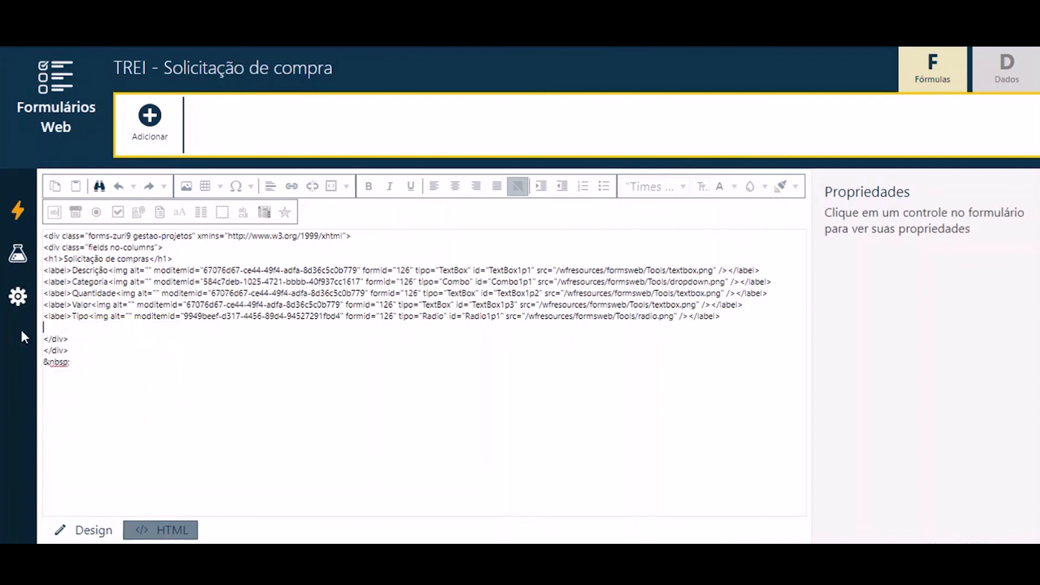
{"action": "left_click", "coordinate": [18, 210]}
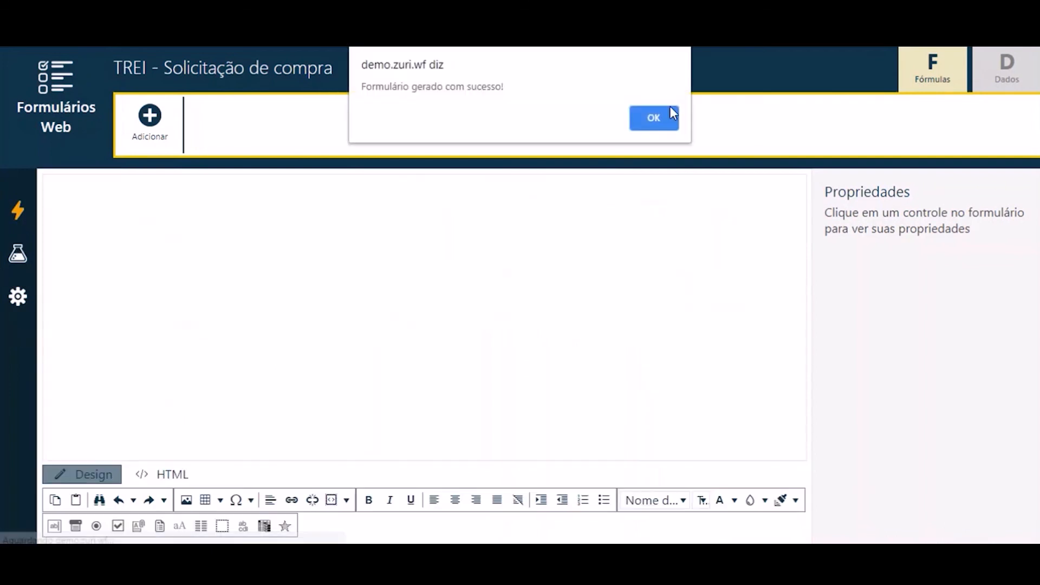
{"action": "key", "text": "Return"}
Test the form preview by narrowing and widening its window and selecting Tipo Externo, and close it
{"action": "left_click", "coordinate": [16, 259]}
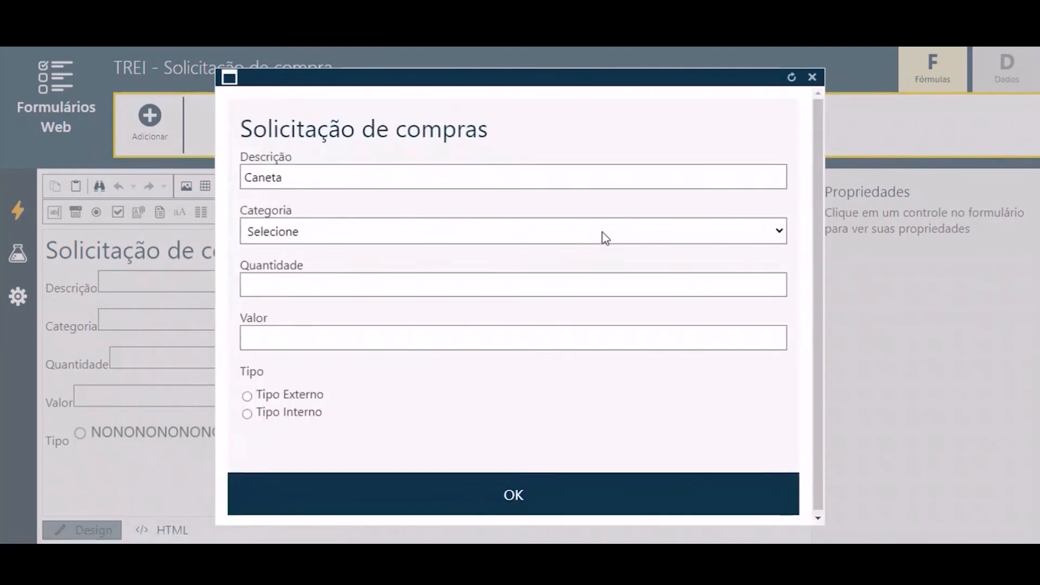
{"action": "left_click_drag", "start_coordinate": [822, 195], "coordinate": [448, 305]}
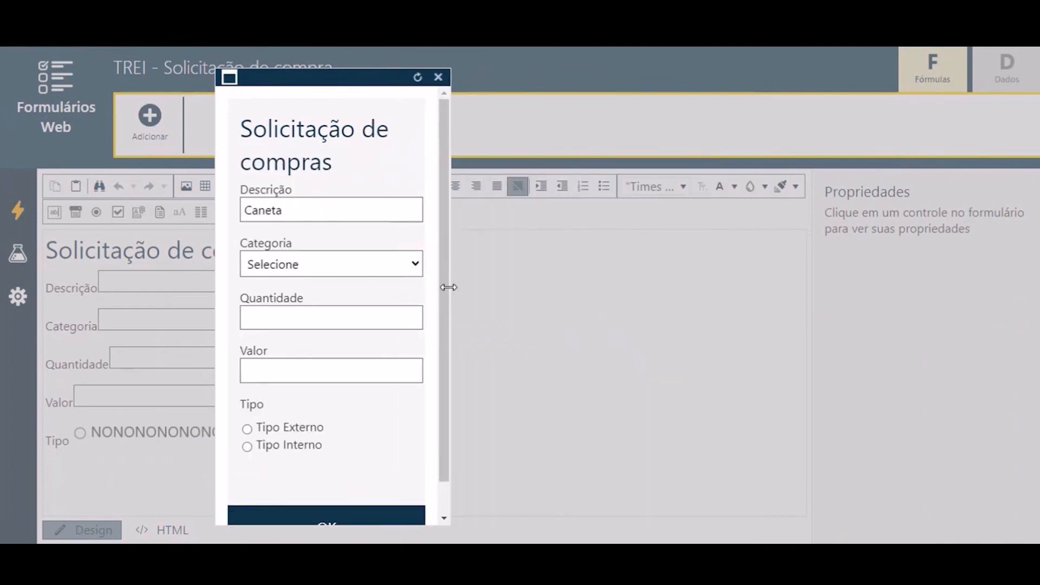
{"action": "scroll", "coordinate": [322, 249], "scroll_direction": "down", "scroll_amount": 1}
{"action": "scroll", "coordinate": [325, 254], "scroll_direction": "up", "scroll_amount": 1}
{"action": "left_click_drag", "start_coordinate": [450, 190], "coordinate": [944, 172]}
{"action": "left_click_drag", "start_coordinate": [599, 83], "coordinate": [383, 76]}
{"action": "left_click_drag", "start_coordinate": [739, 135], "coordinate": [1010, 135]}
{"action": "mouse_move", "coordinate": [596, 164]}
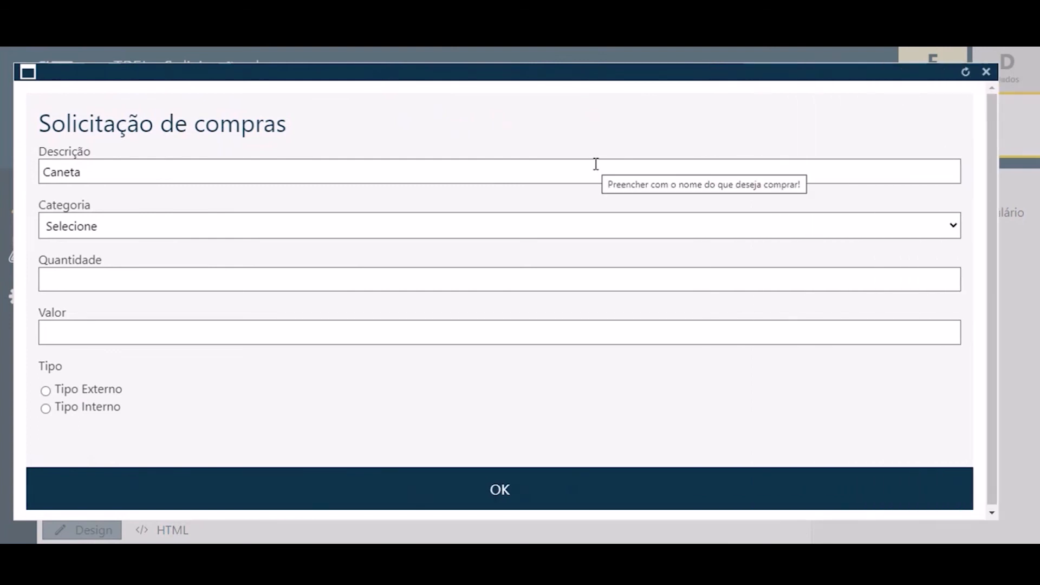
{"action": "left_click", "coordinate": [46, 391]}
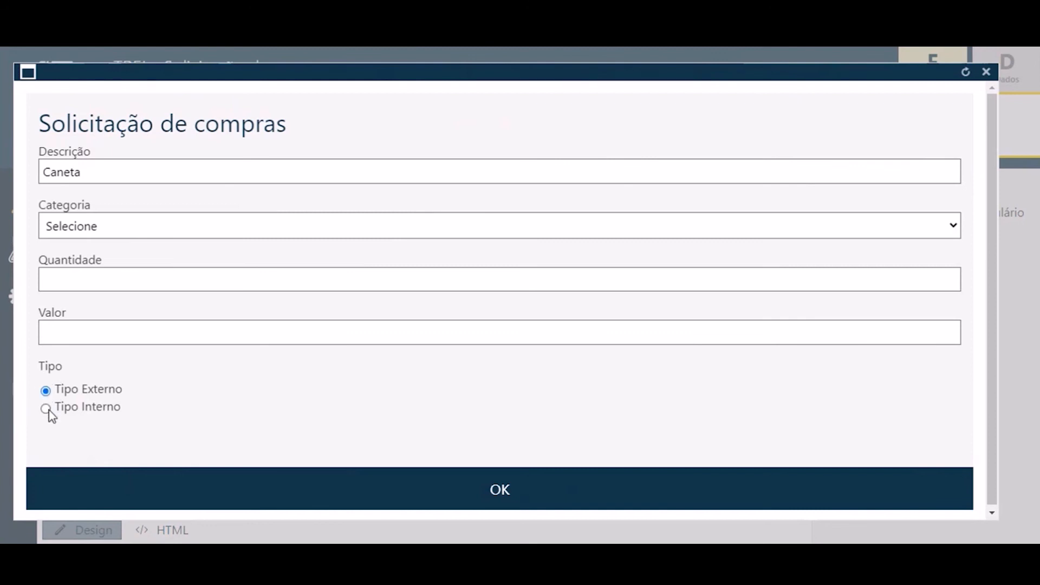
{"action": "left_click", "coordinate": [985, 72]}
Set the Direção of the Tipo radio control to Horizontal and regenerate the form
{"action": "left_click", "coordinate": [163, 431]}
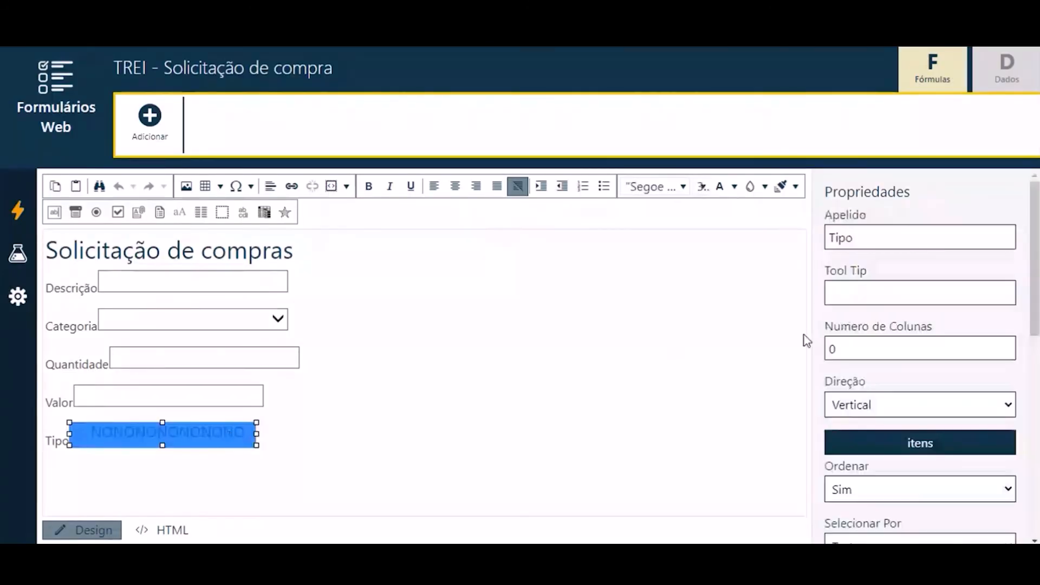
{"action": "left_click", "coordinate": [863, 412]}
{"action": "left_click", "coordinate": [861, 424]}
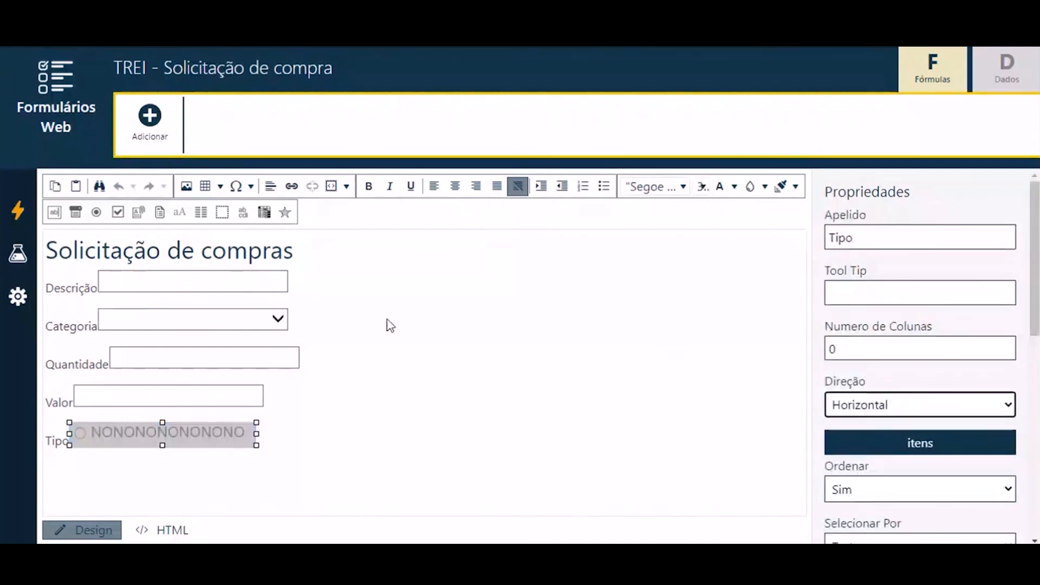
{"action": "left_click", "coordinate": [18, 213]}
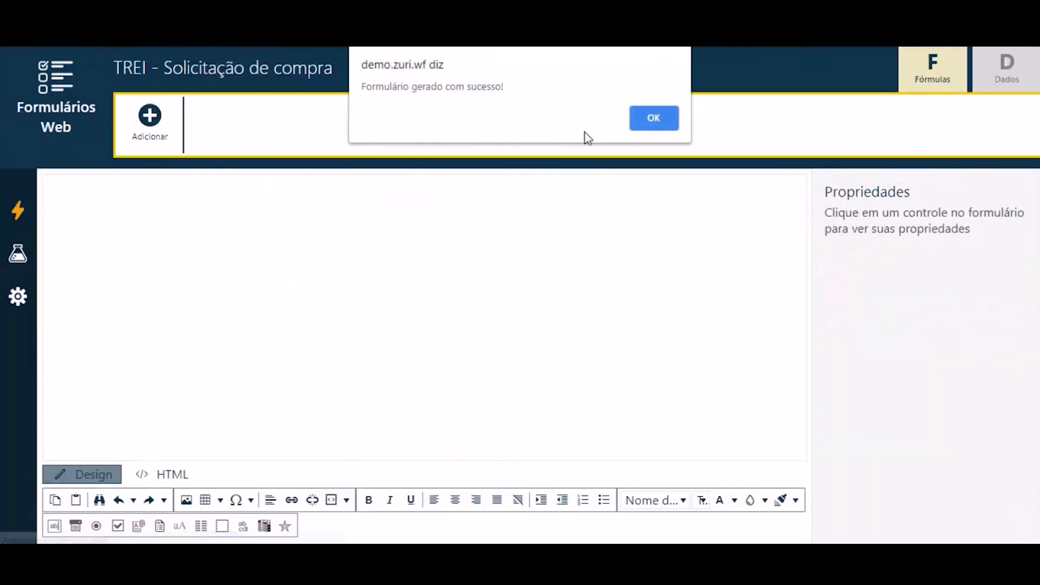
{"action": "left_click", "coordinate": [672, 117]}
Preview the form, clear the Descrição field to check its watermark and tooltip, and close the preview
{"action": "left_click", "coordinate": [18, 252]}
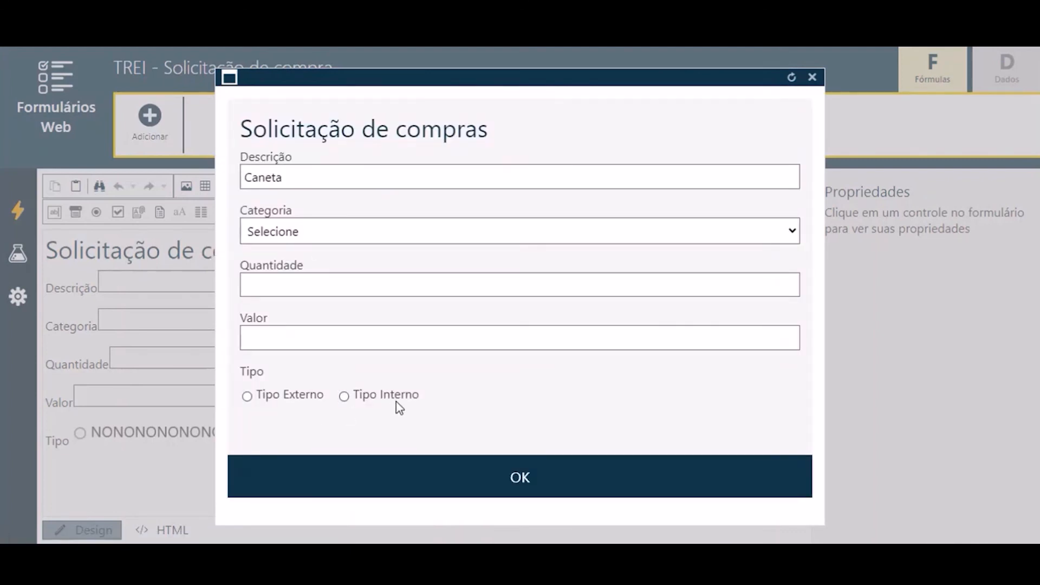
{"action": "mouse_move", "coordinate": [352, 182]}
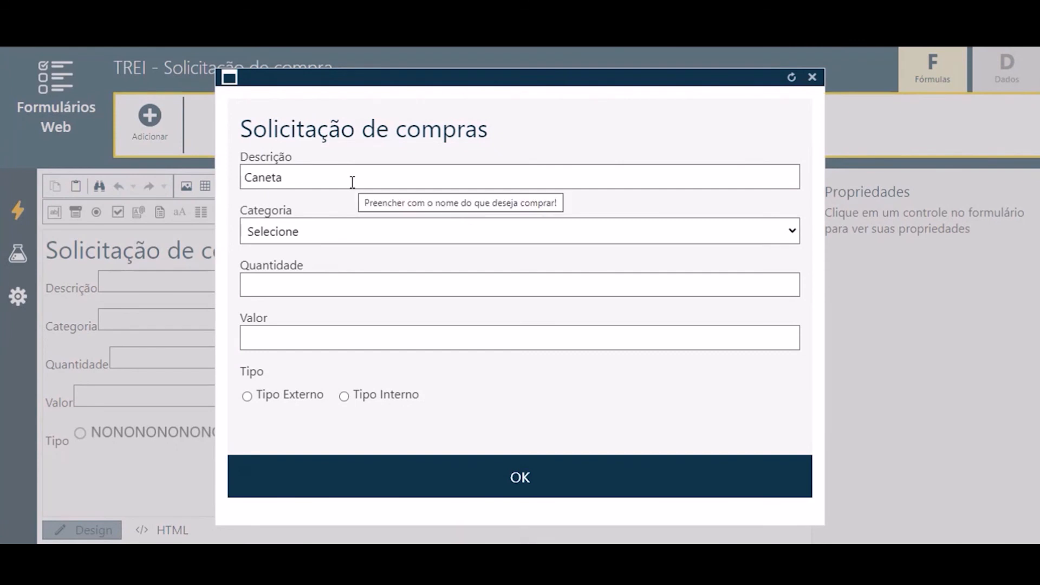
{"action": "left_click", "coordinate": [295, 179]}
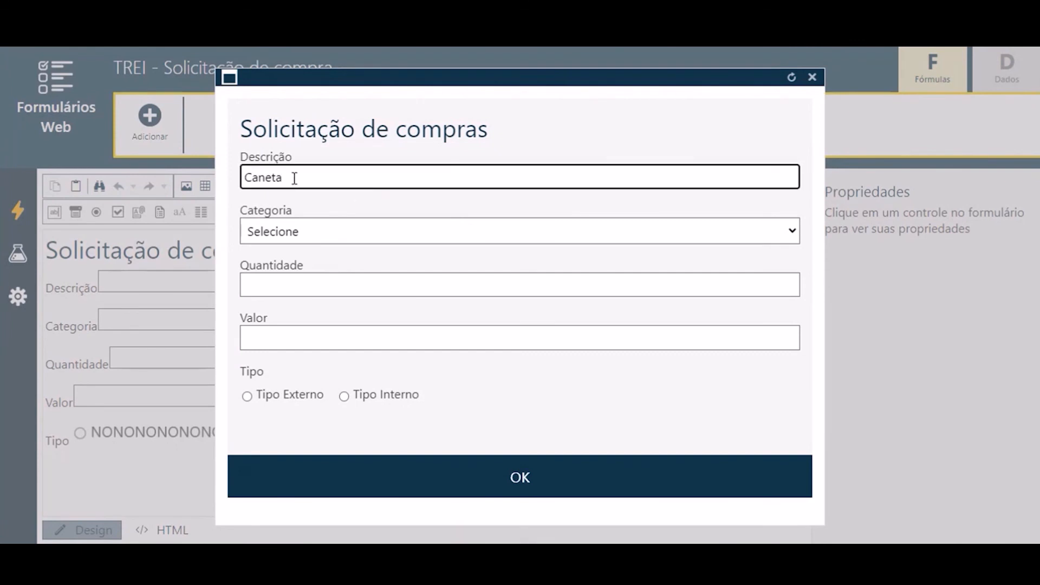
{"action": "key", "text": "BackSpace"}
{"action": "key", "text": "BackSpace"}
{"action": "key", "text": "BackSpace"}
{"action": "key", "text": "BackSpace"}
{"action": "key", "text": "BackSpace"}
{"action": "key", "text": "BackSpace"}
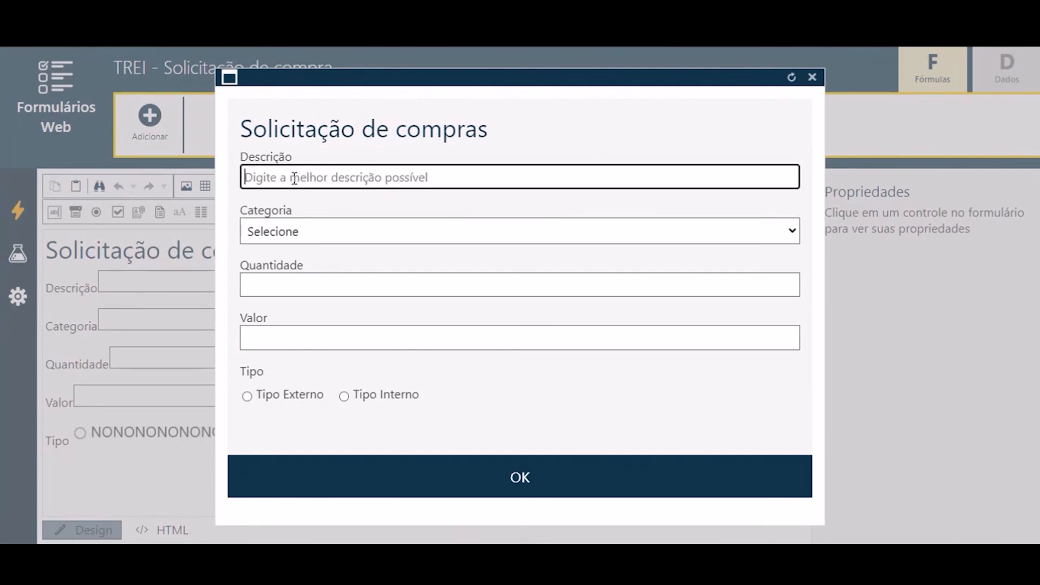
{"action": "key", "text": "Tab"}
{"action": "mouse_move", "coordinate": [332, 177]}
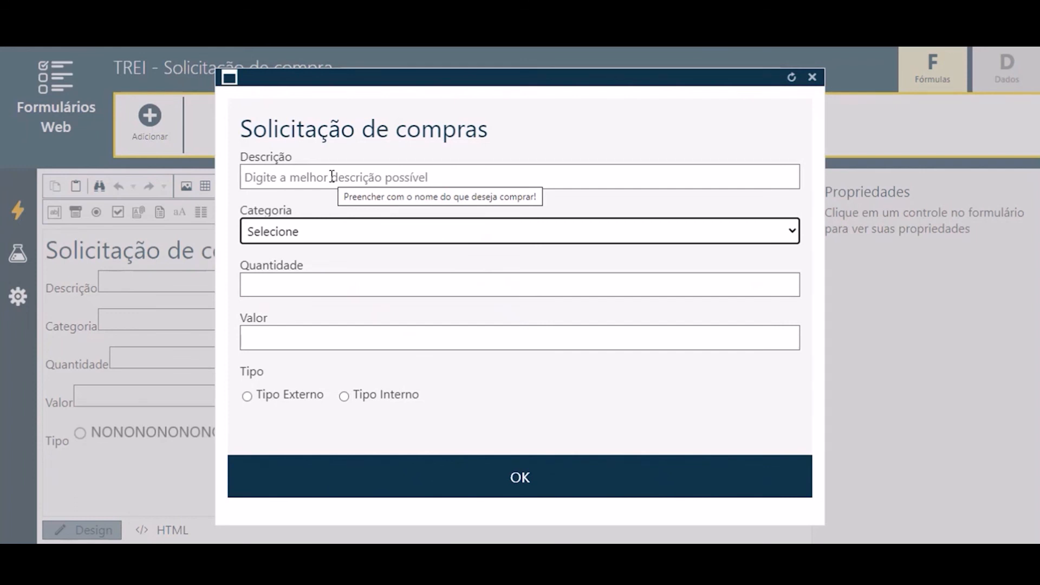
{"action": "left_click", "coordinate": [812, 77]}
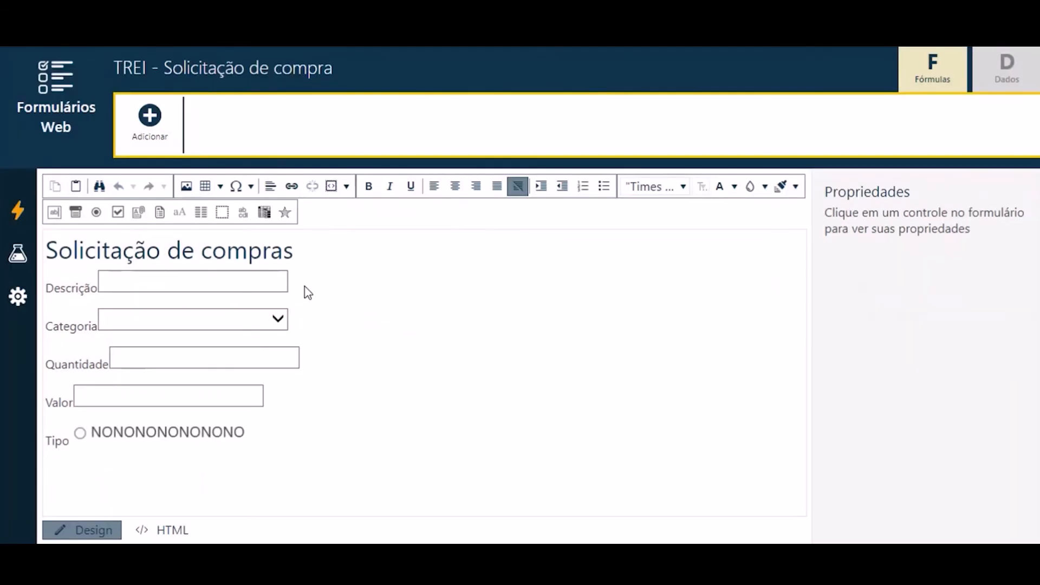
Remove the Texto de Preenchimento "Caneta" from the Descrição control and regenerate the form
{"action": "left_click", "coordinate": [265, 291]}
{"action": "scroll", "coordinate": [867, 379], "scroll_direction": "down", "scroll_amount": 2}
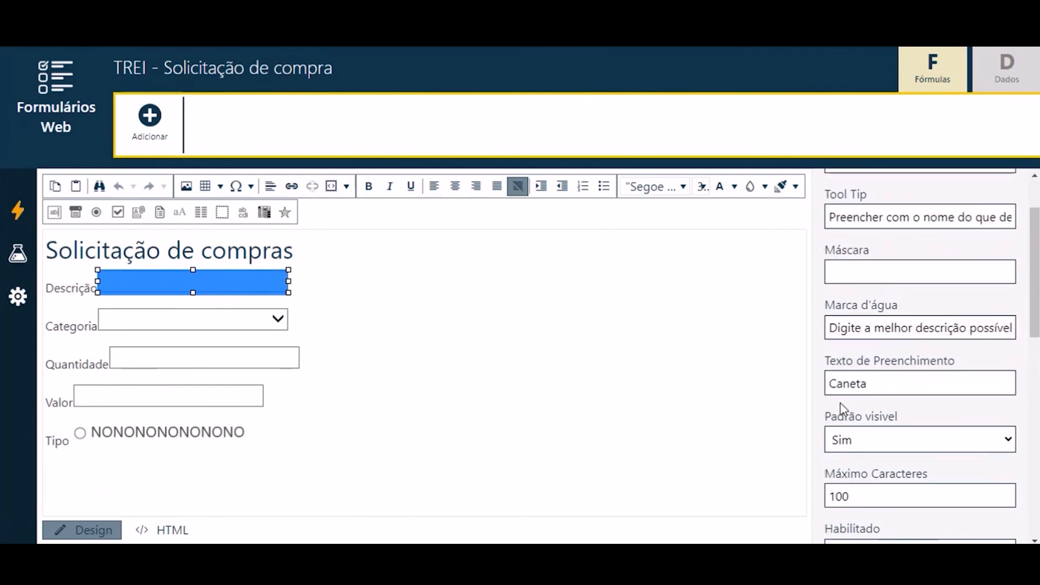
{"action": "left_click", "coordinate": [846, 383]}
{"action": "double_click", "coordinate": [846, 383]}
{"action": "key", "text": "BackSpace"}
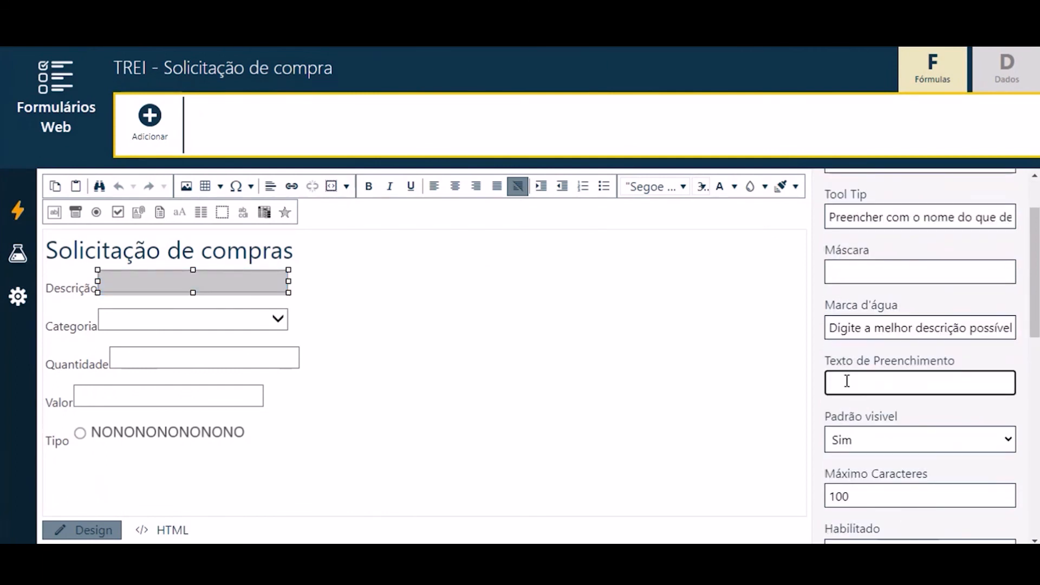
{"action": "left_click", "coordinate": [18, 222]}
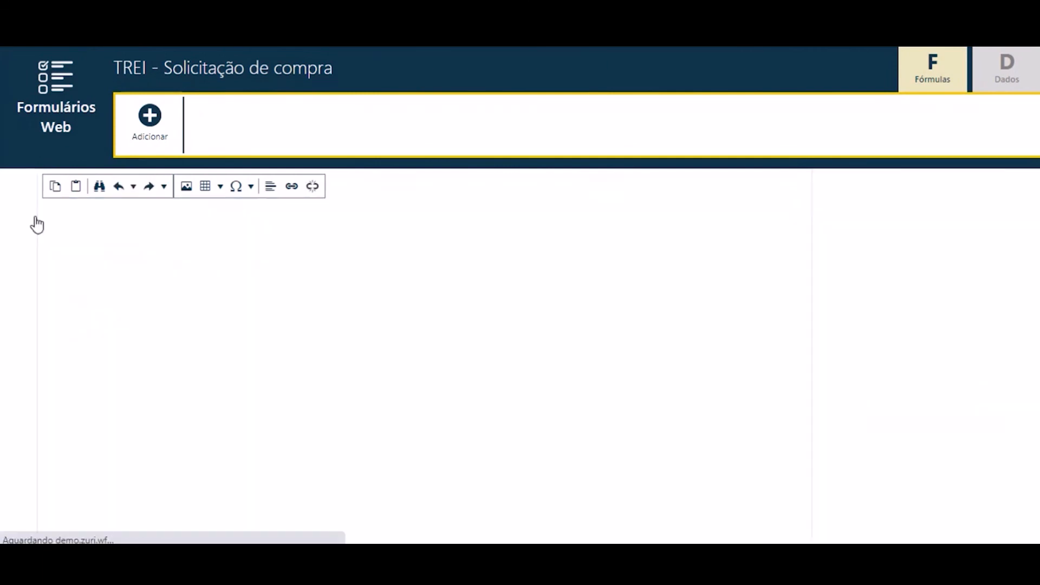
{"action": "left_click", "coordinate": [639, 120]}
Preview the form and fill in Descrição with "Lápis" and Categoria with Serviço
{"action": "left_click", "coordinate": [18, 253]}
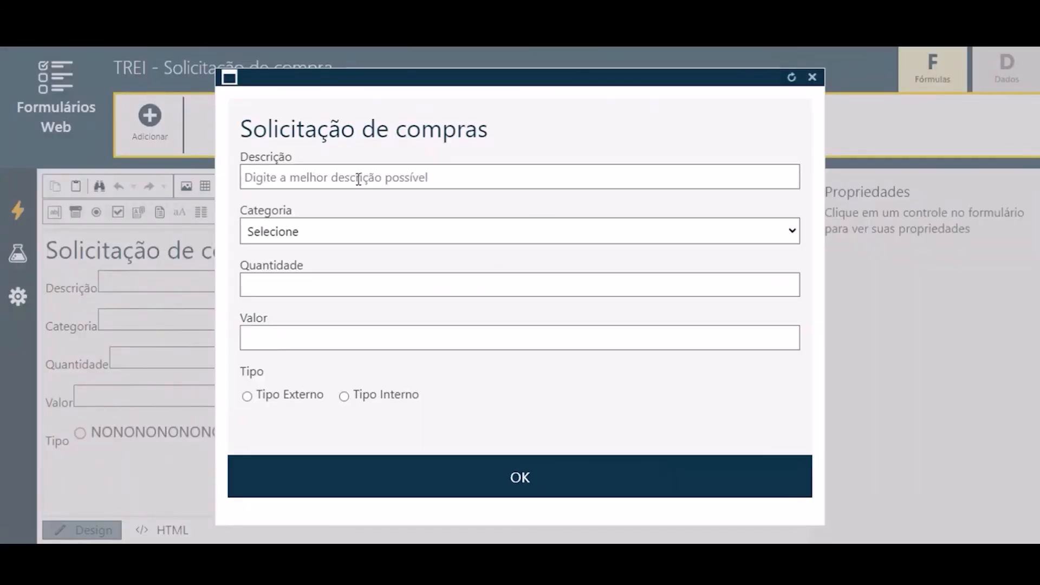
{"action": "left_click", "coordinate": [490, 177]}
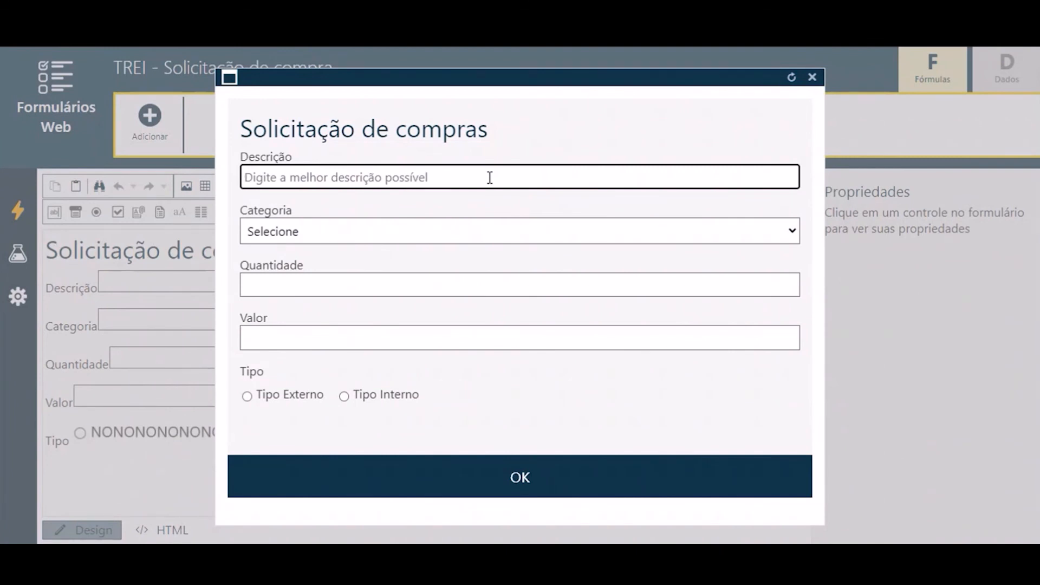
{"action": "type", "text": "La"}
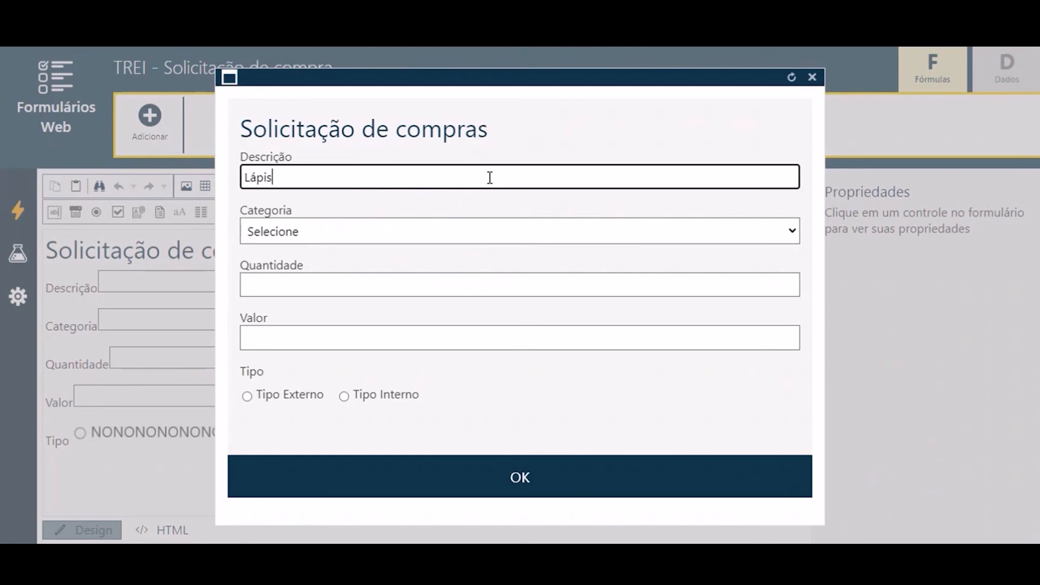
{"action": "left_click", "coordinate": [310, 233]}
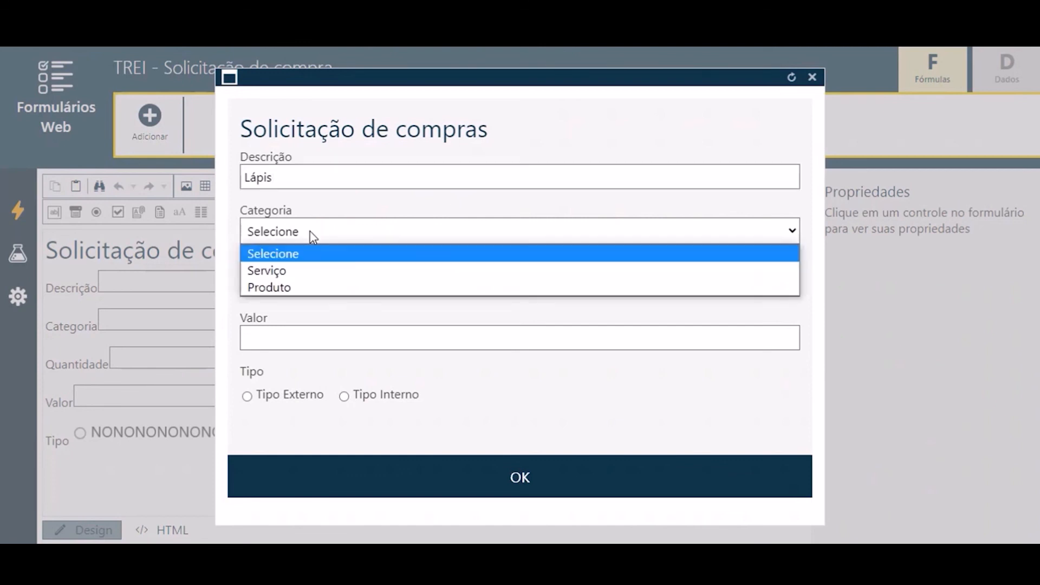
{"action": "left_click", "coordinate": [269, 276]}
{"action": "left_click", "coordinate": [272, 286]}
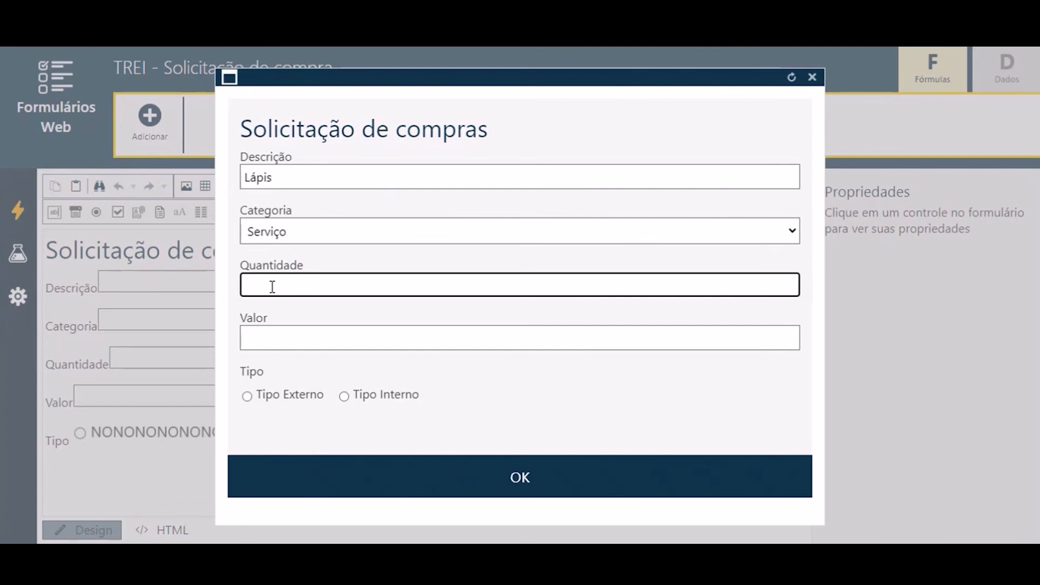
{"action": "type", "text": "942330472894729"}
{"action": "left_click", "coordinate": [277, 339]}
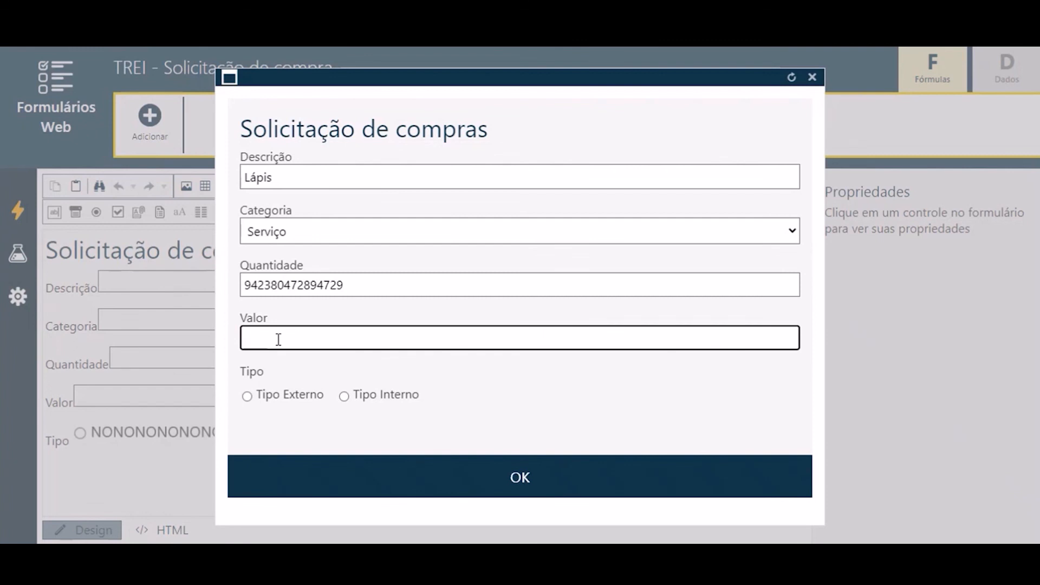
{"action": "type", "text": "62472647236826"}
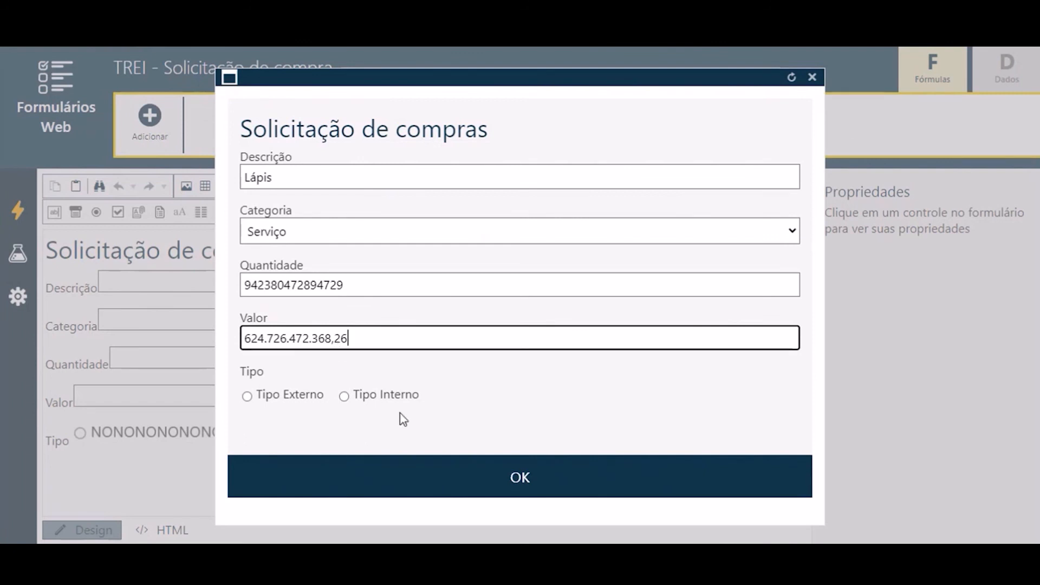
Test the Tipo radio options by switching between Tipo Externo and Tipo Interno, leaving Tipo Externo selected
{"action": "left_click", "coordinate": [284, 399]}
{"action": "left_click", "coordinate": [369, 400]}
{"action": "left_click", "coordinate": [309, 400]}
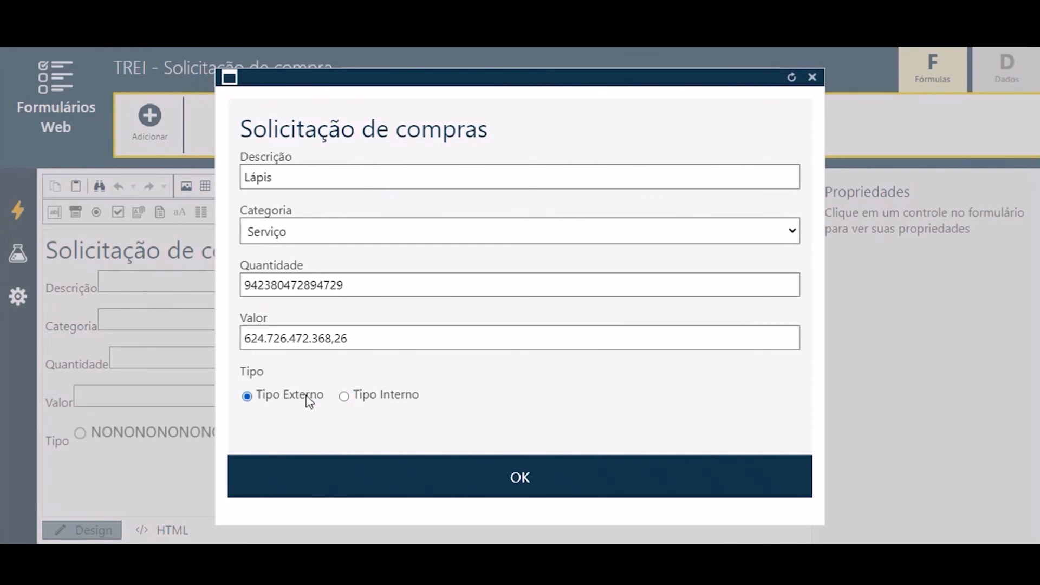